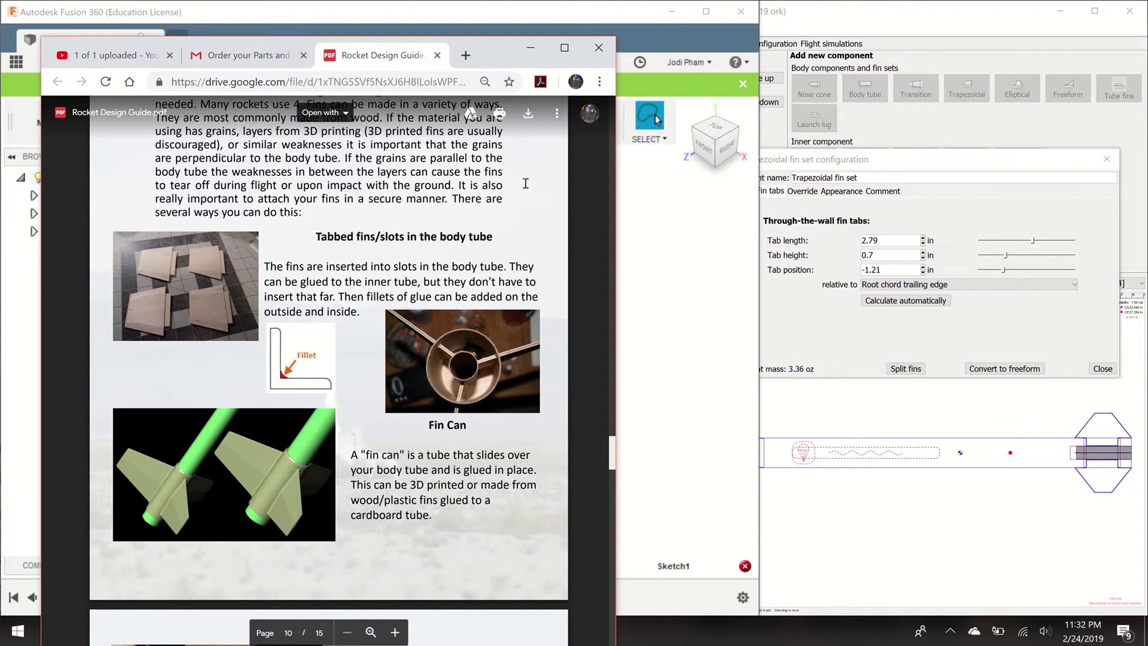
- Reopen OpenRocket's Trapezoidal fin set, check its Fin tabs, and return to the General settings
left_click(530, 48)
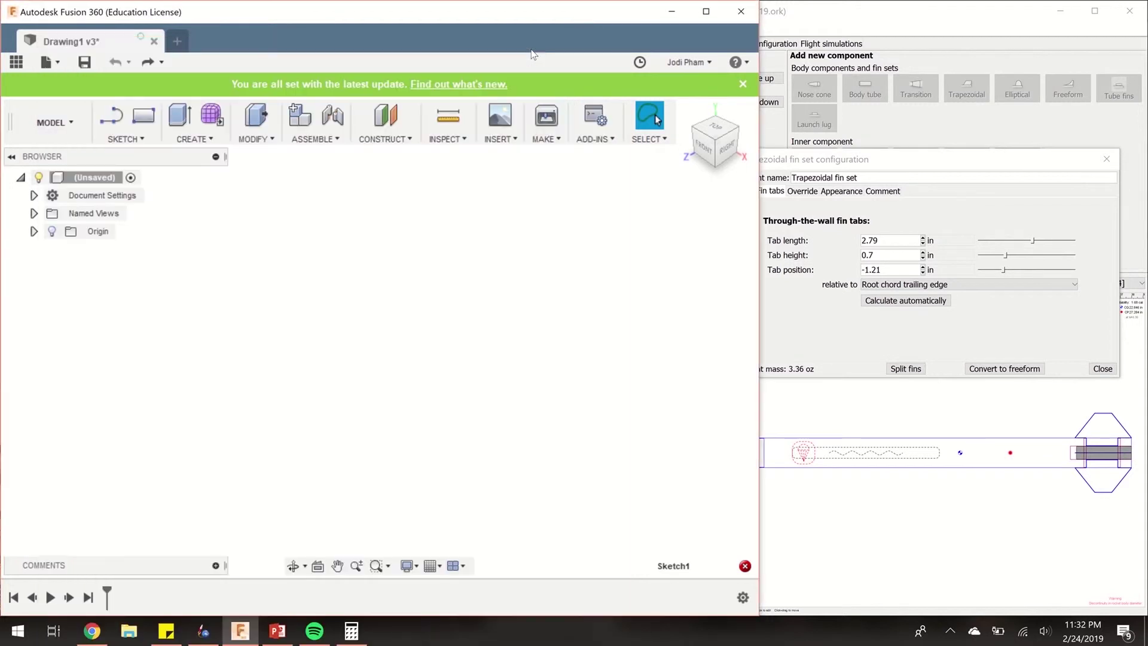
left_click(946, 166)
left_click(1107, 159)
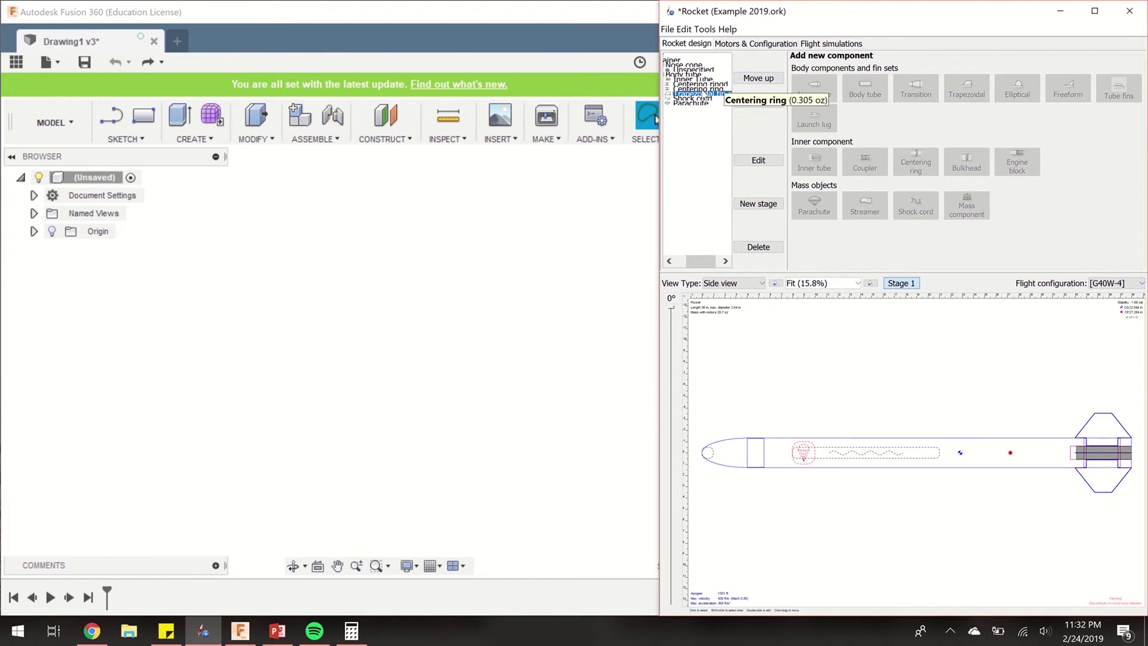
double_click(703, 94)
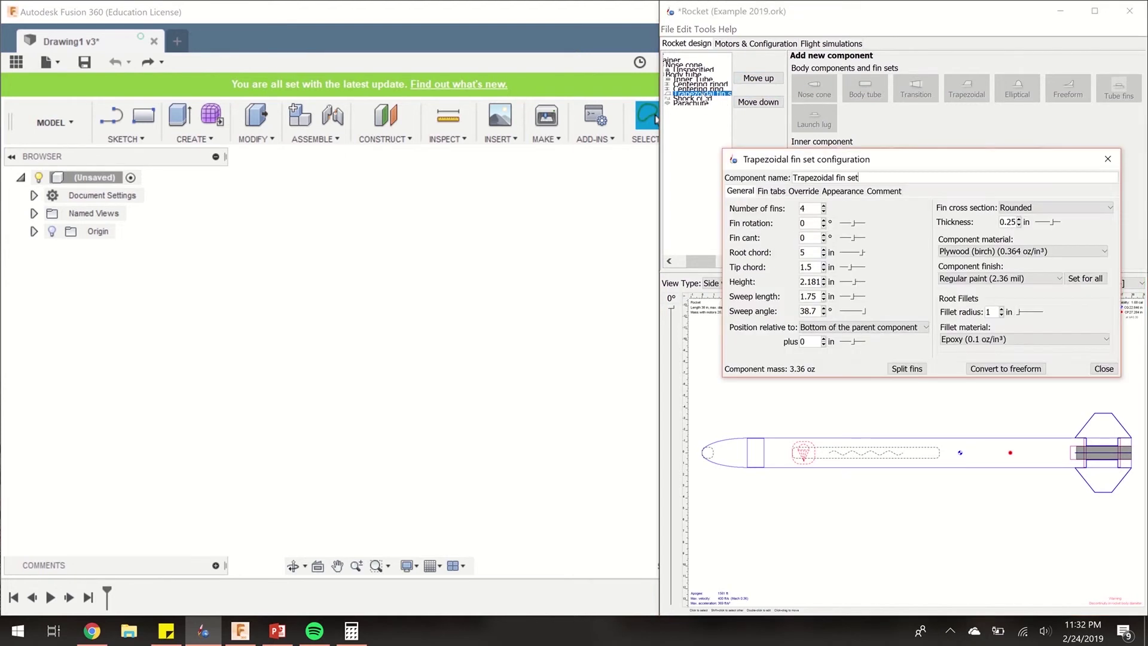
left_click(776, 194)
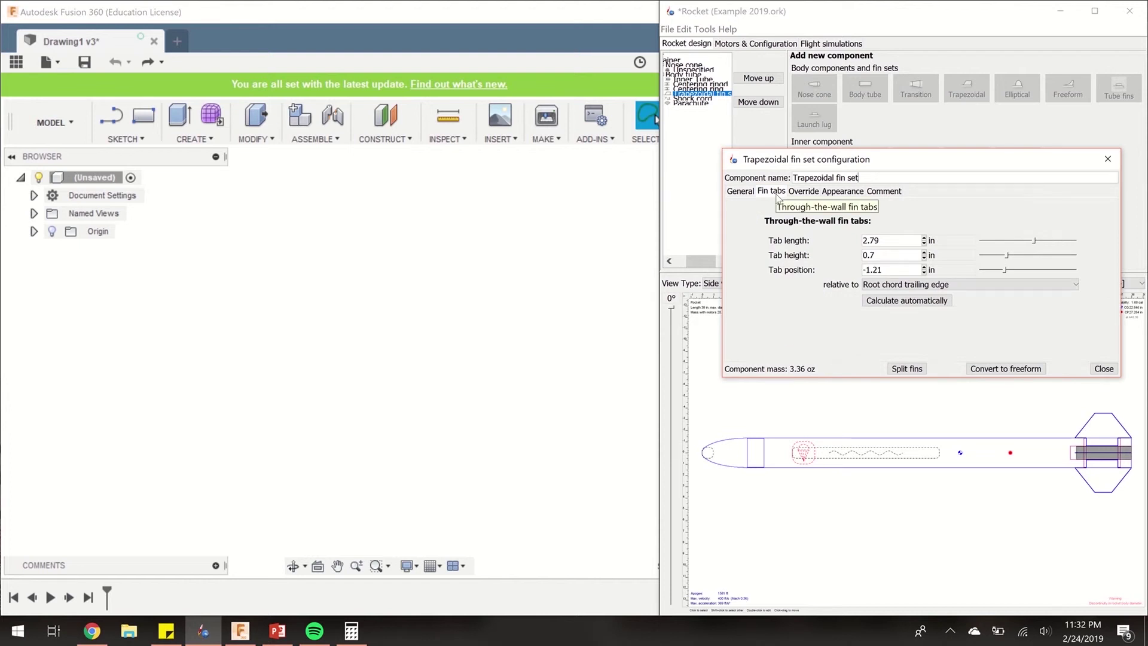
left_click(734, 194)
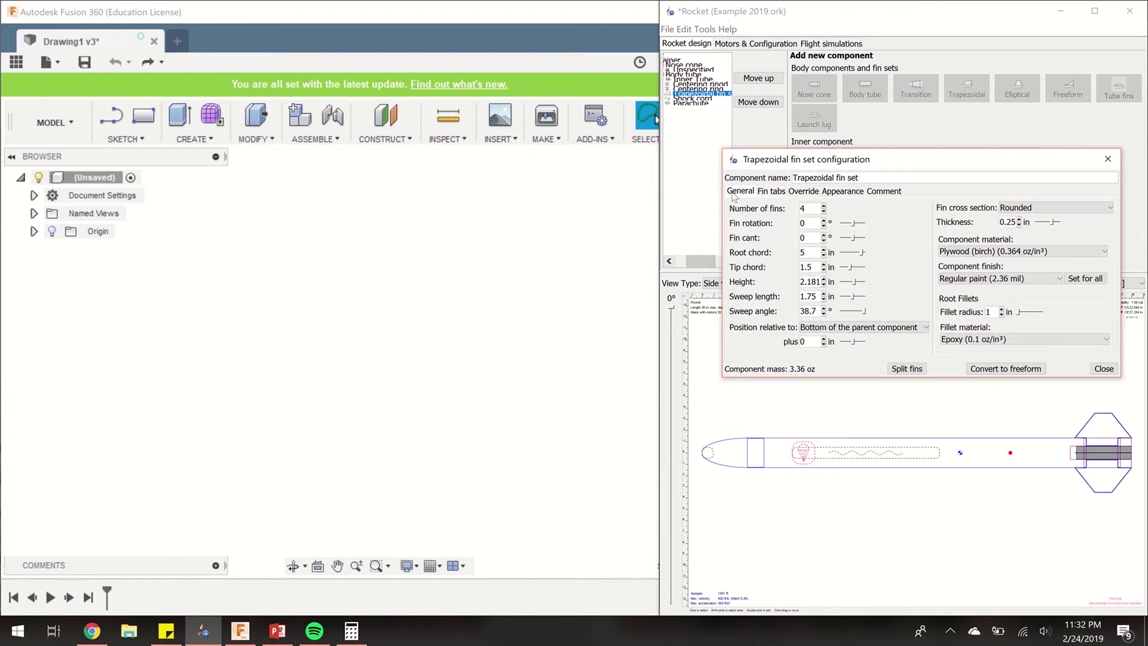
- Start a sketch on the front plane and draw a rectangle from the origin
left_click(143, 117)
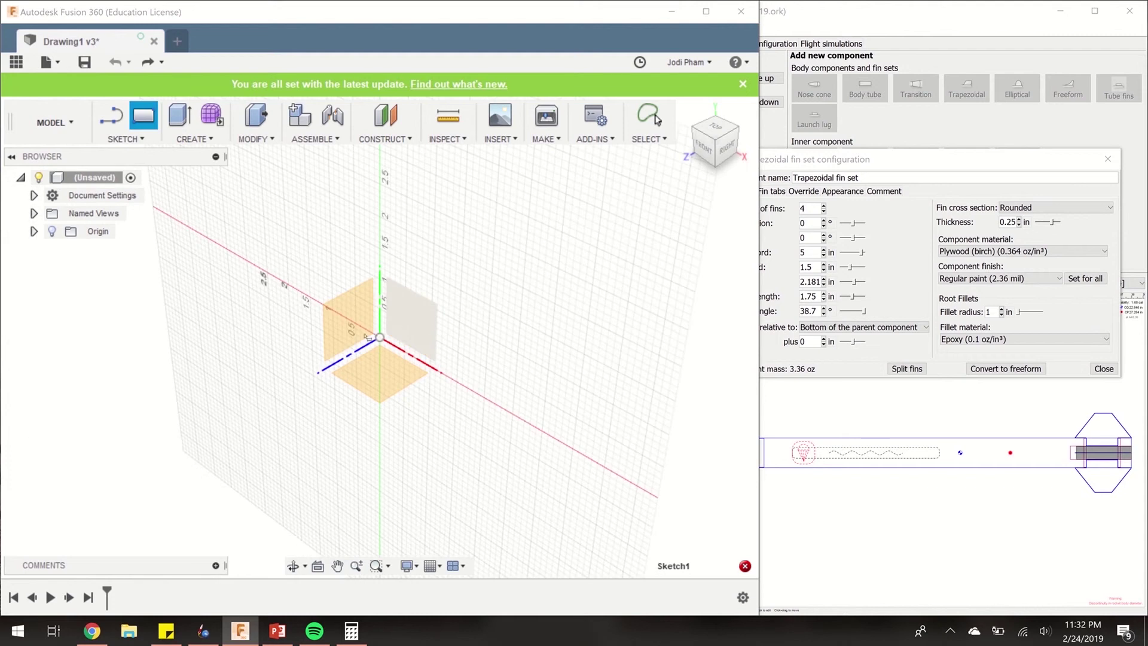
left_click(420, 318)
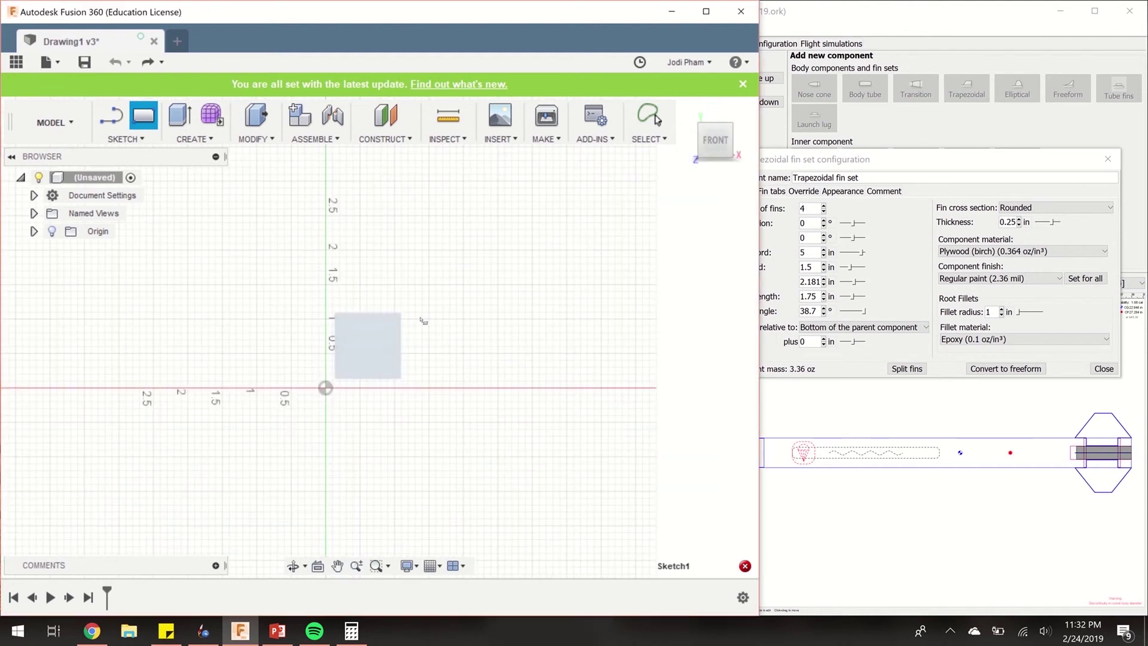
left_click(325, 388)
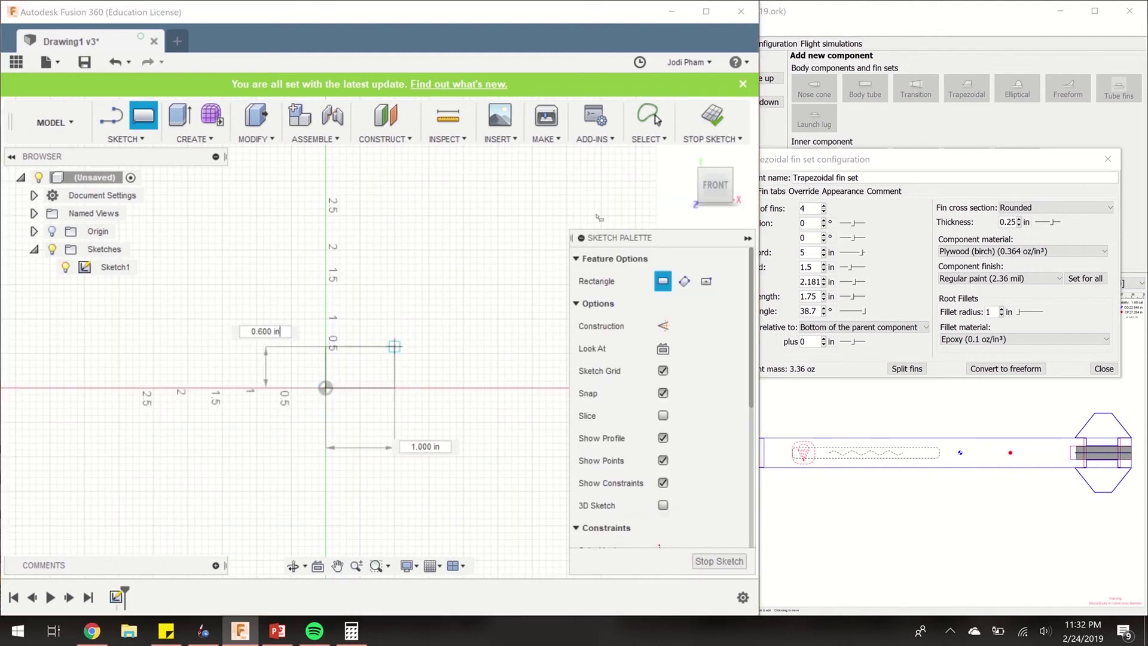
left_click(656, 188)
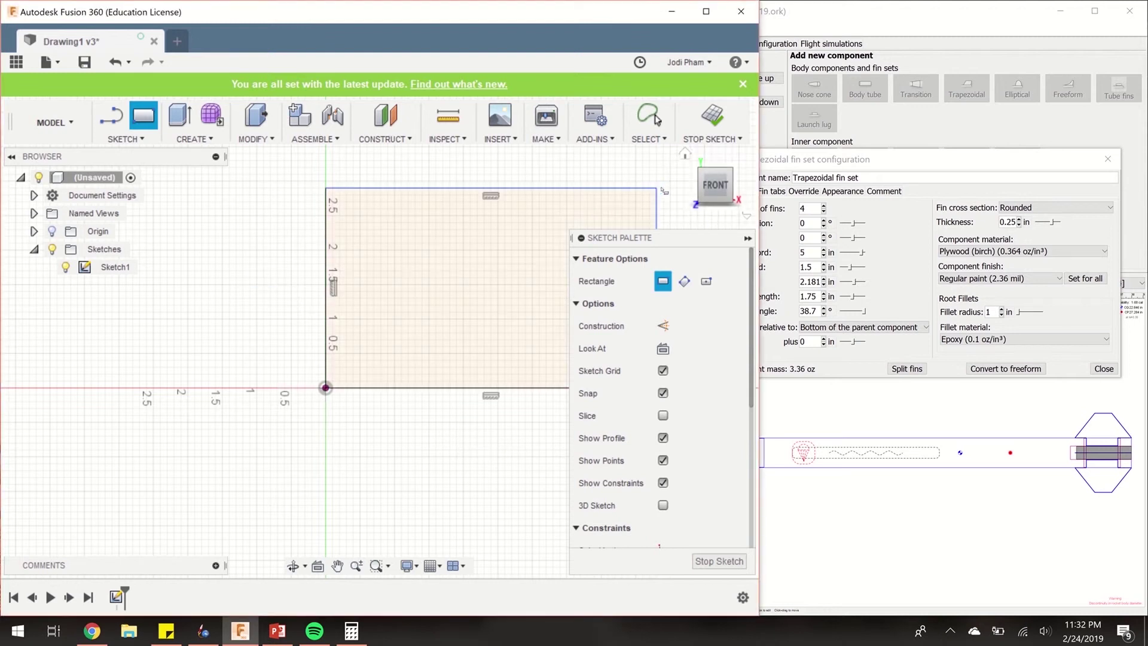
left_click(344, 568)
left_click_drag(520, 435, 325, 444)
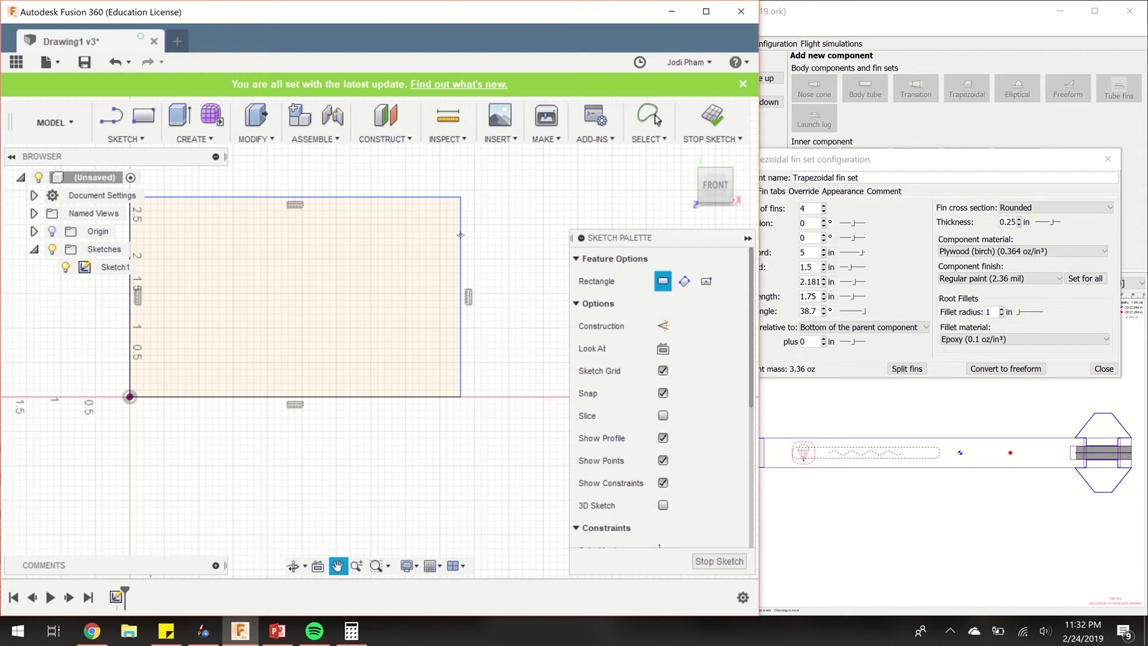
- Dimension the rectangle's right edge to a 5 in height, matching the root chord
left_click(124, 139)
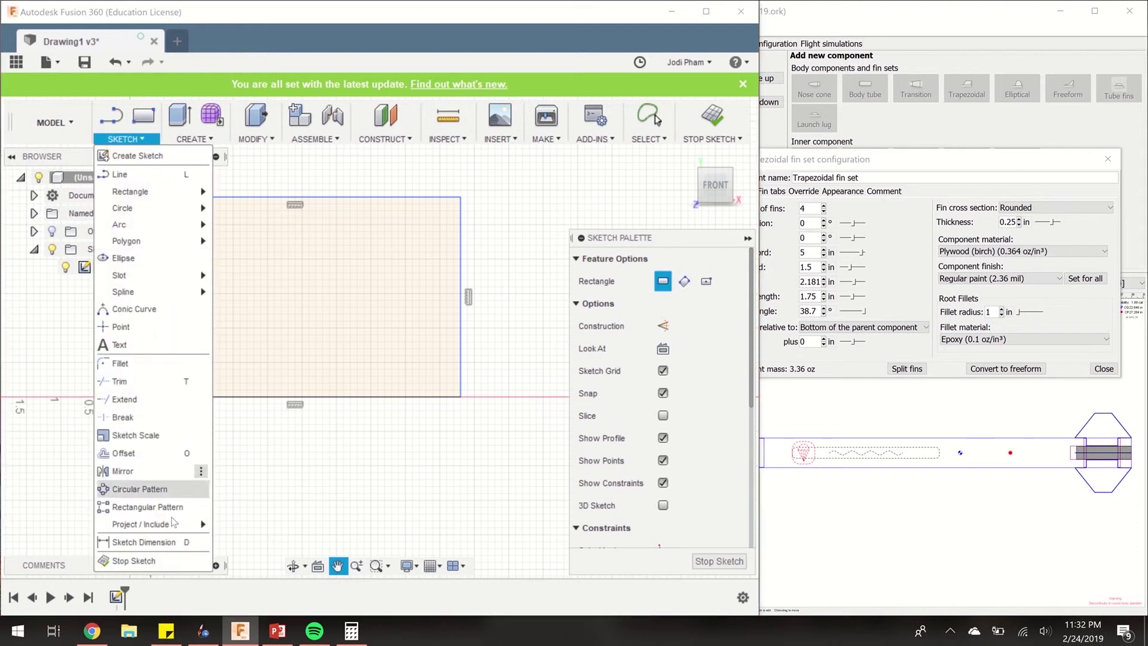
key("Escape")
key("Escape")
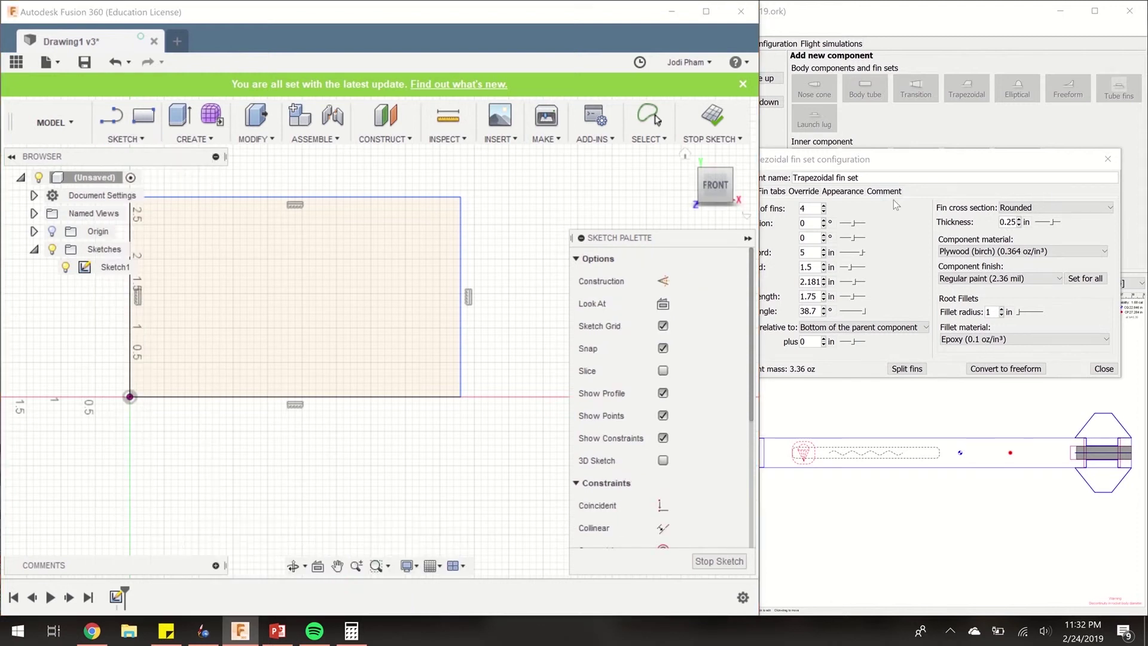
left_click(902, 164)
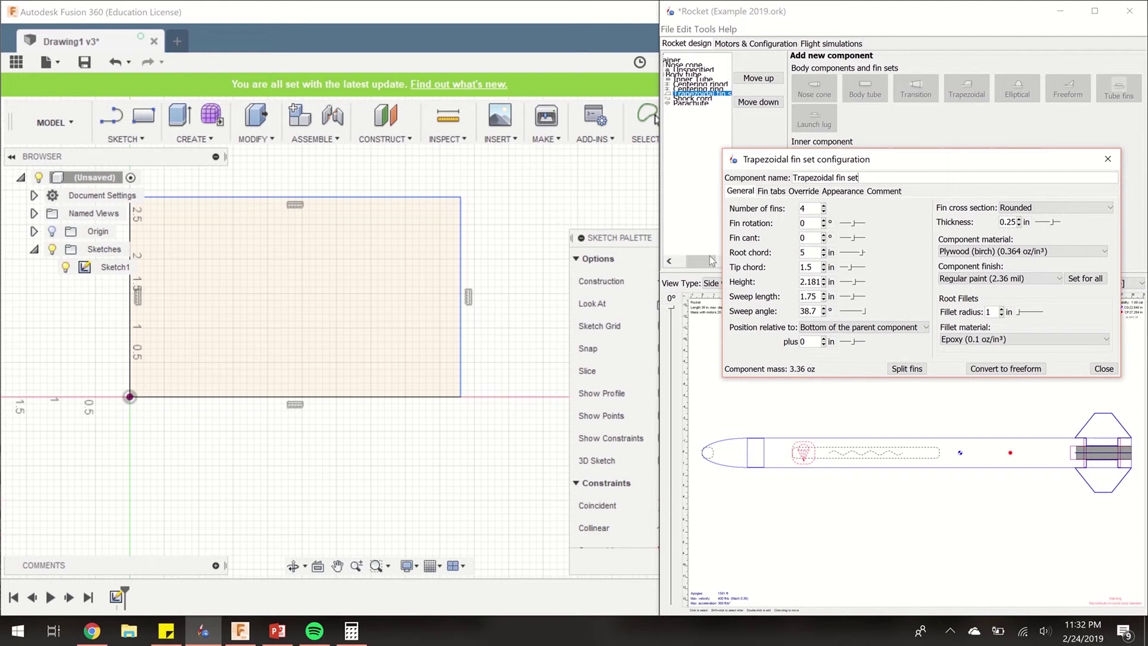
left_click(461, 272)
key("d")
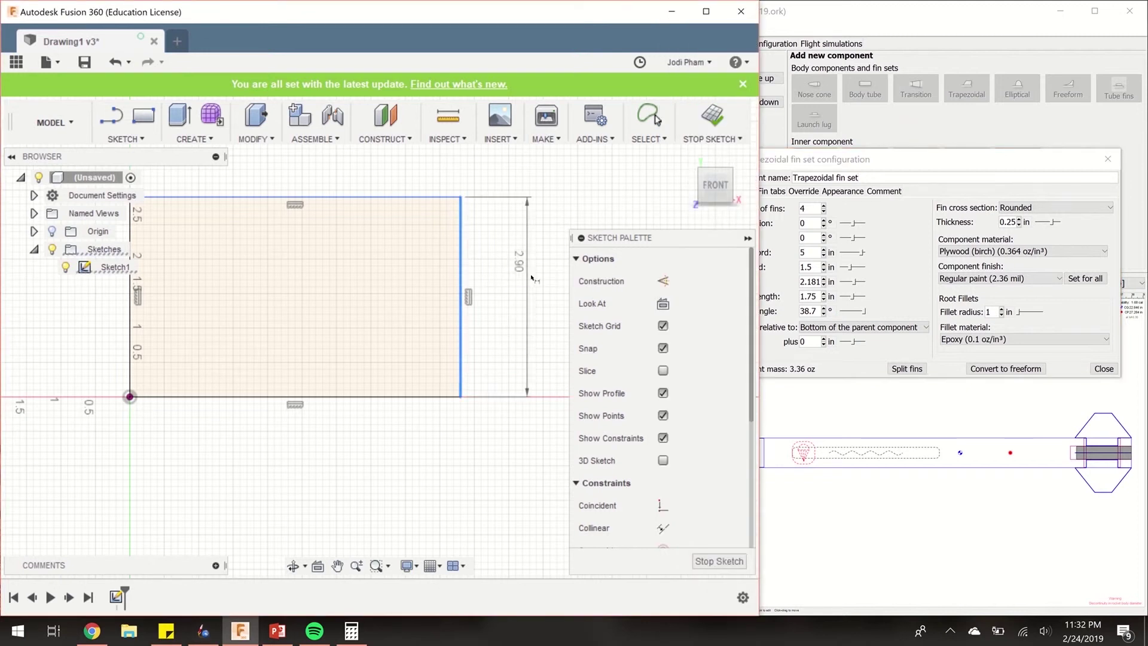
left_click(533, 296)
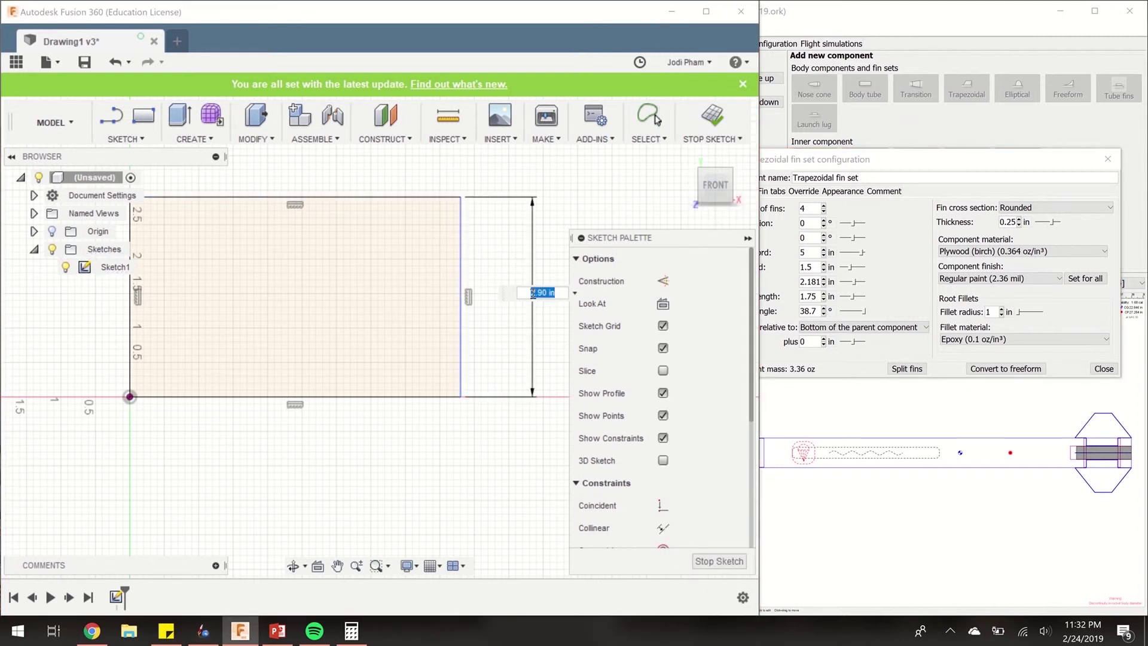
type("5")
key("Return")
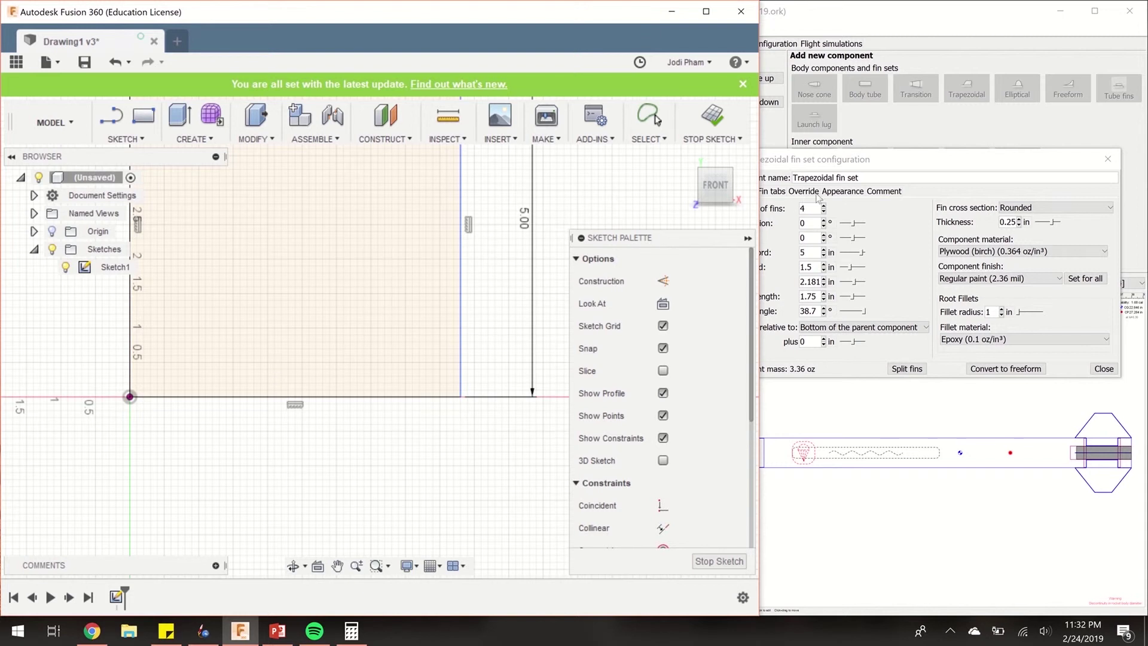
mouse_move(877, 162)
left_mouse_down()
mouse_move(891, 160)
mouse_move(868, 161)
left_mouse_up()
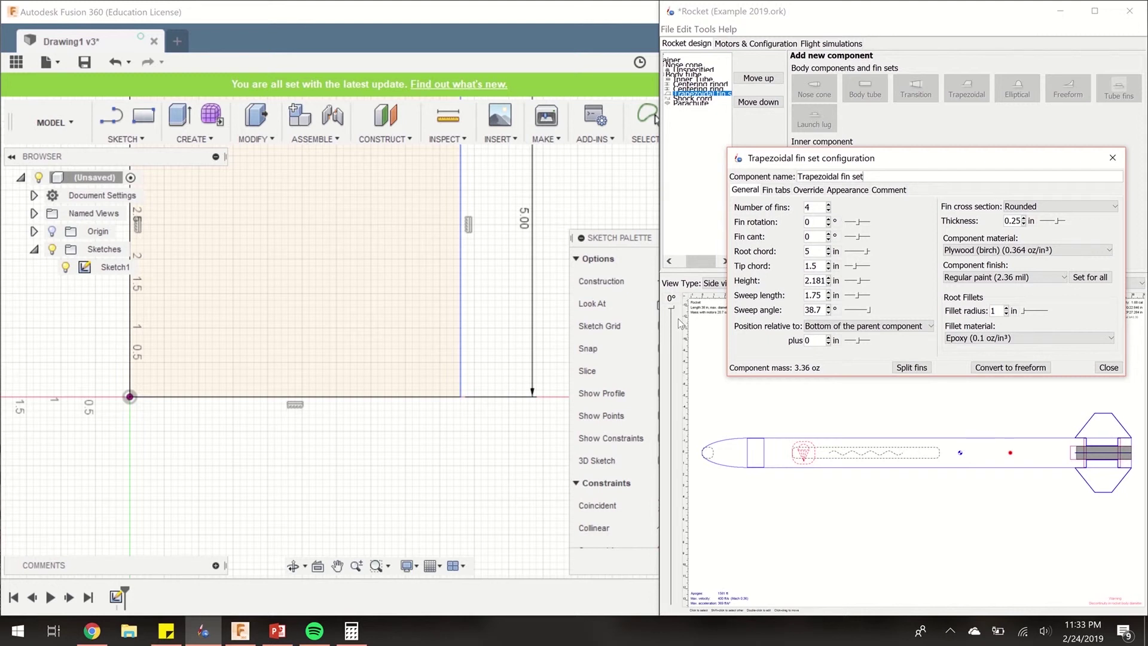
- Open Calculator and OpenRocket's body tube configuration beside it
left_click(352, 631)
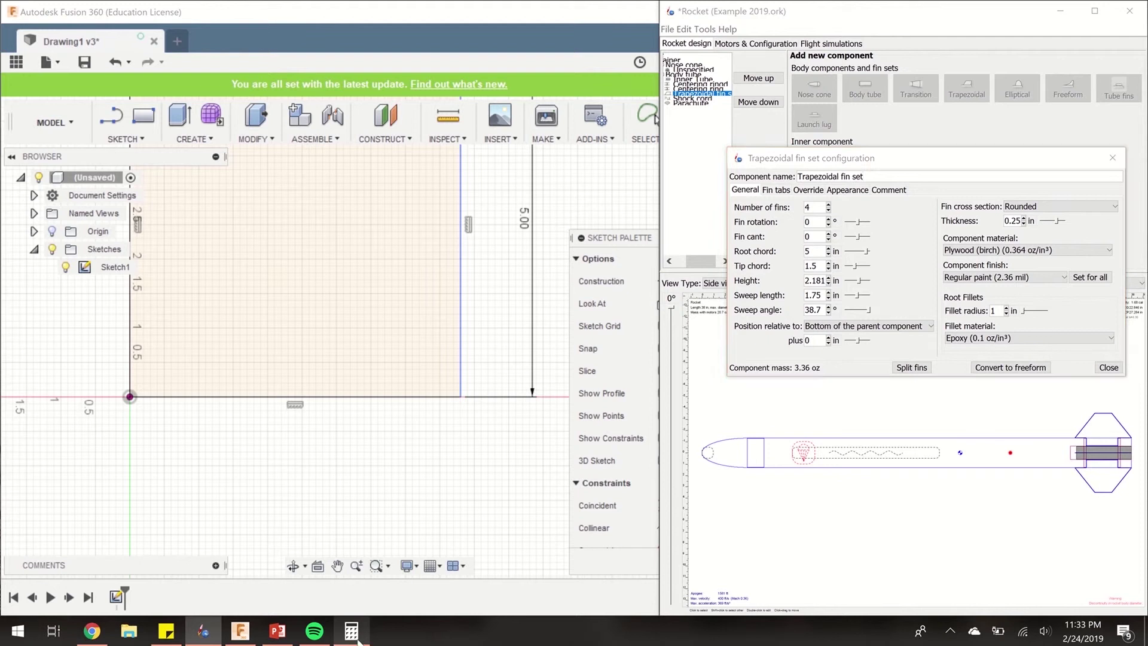
left_click_drag(715, 99, 502, 102)
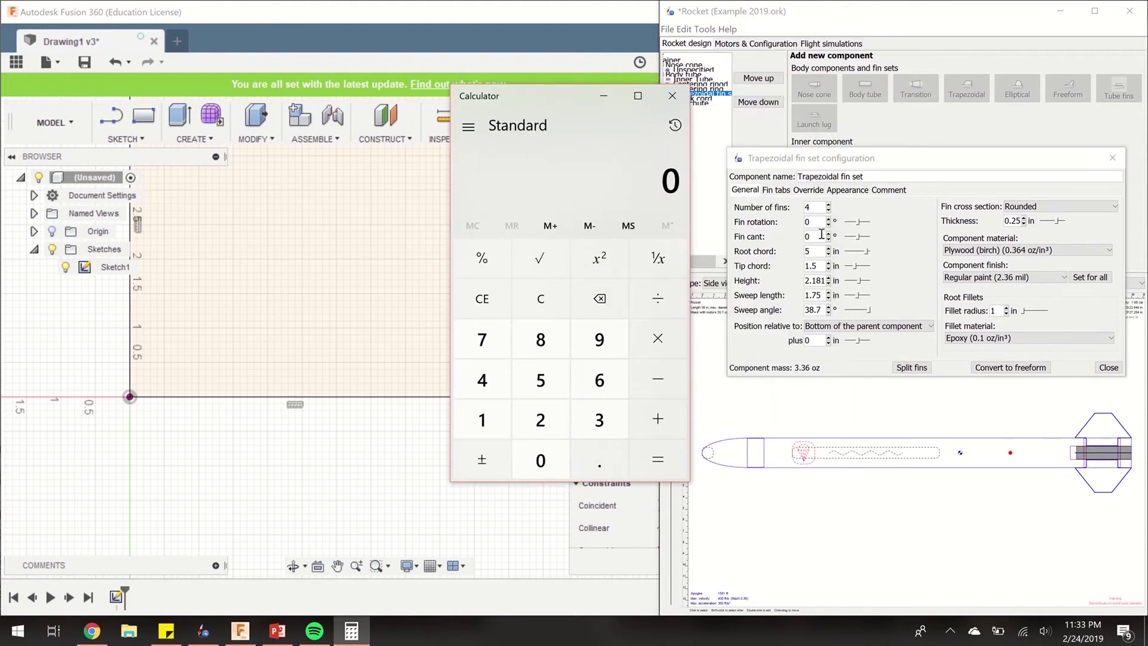
left_click(1113, 157)
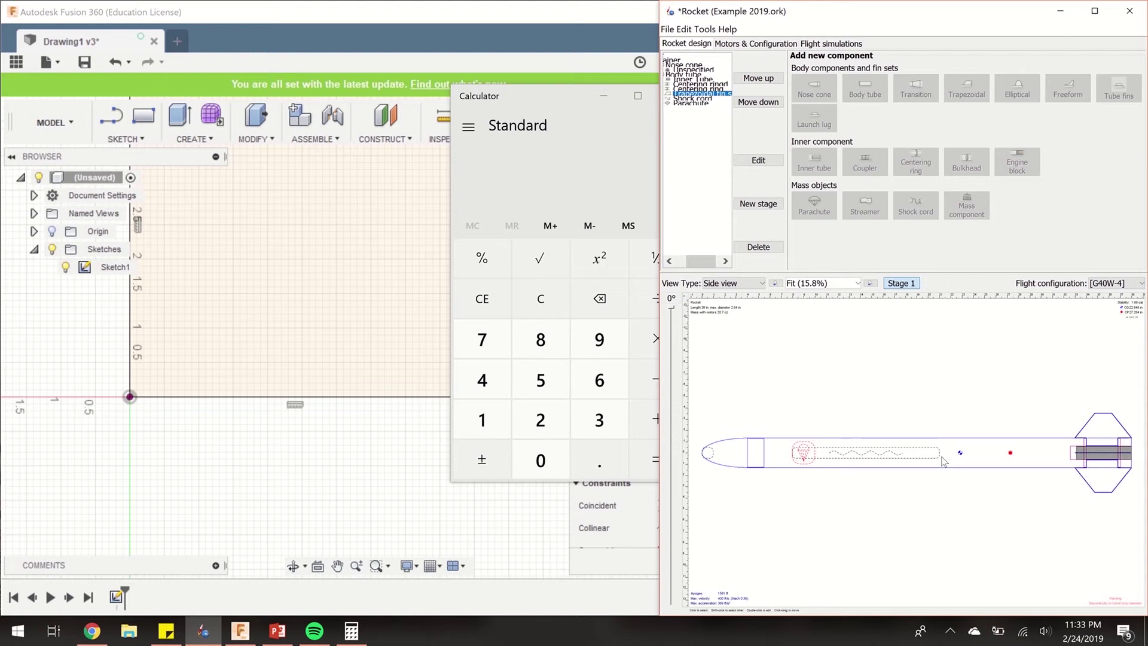
double_click(943, 461)
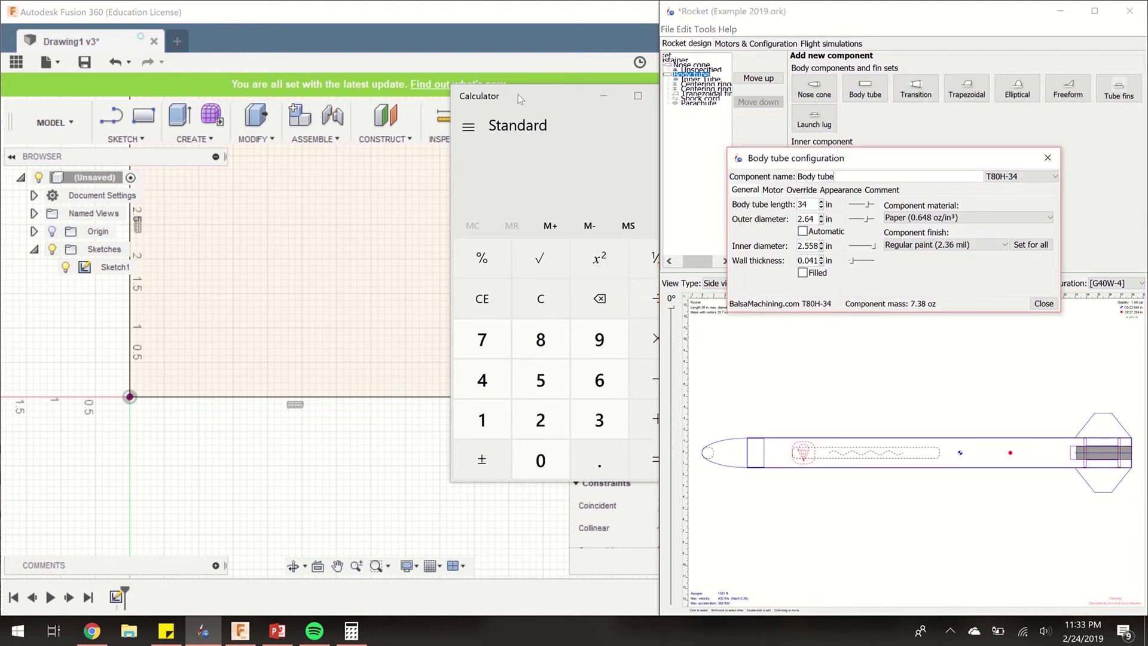
- Multiply 3.14159 by the 2.64 in outer diameter to get 8.2937976
left_click_drag(518, 94, 388, 90)
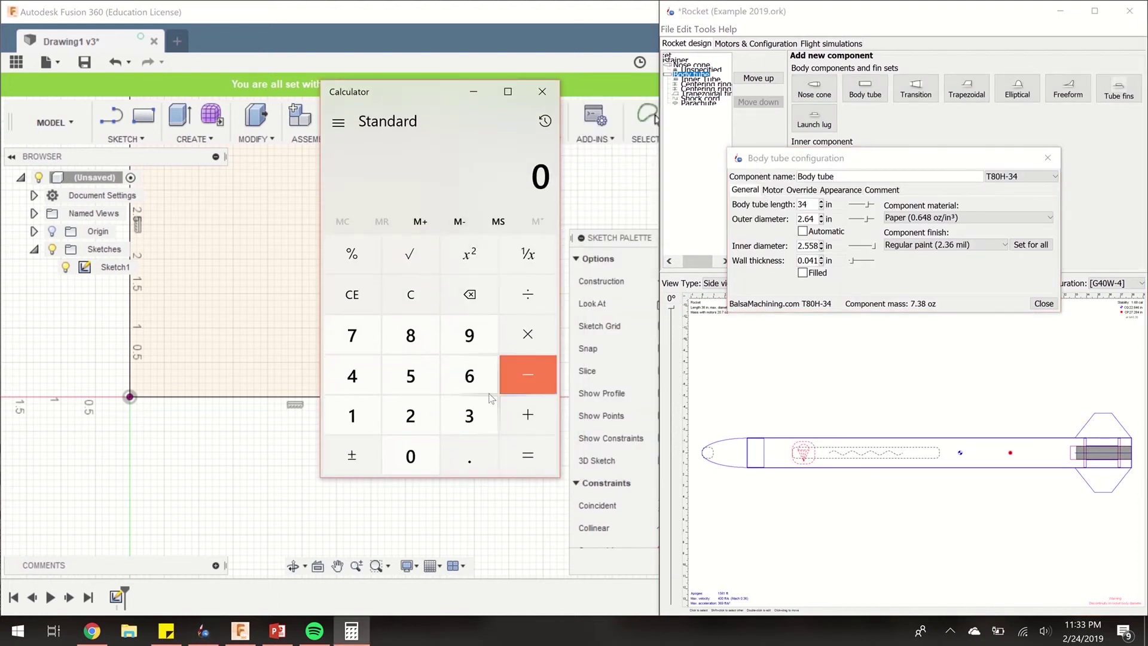
left_click(466, 422)
type(".14")
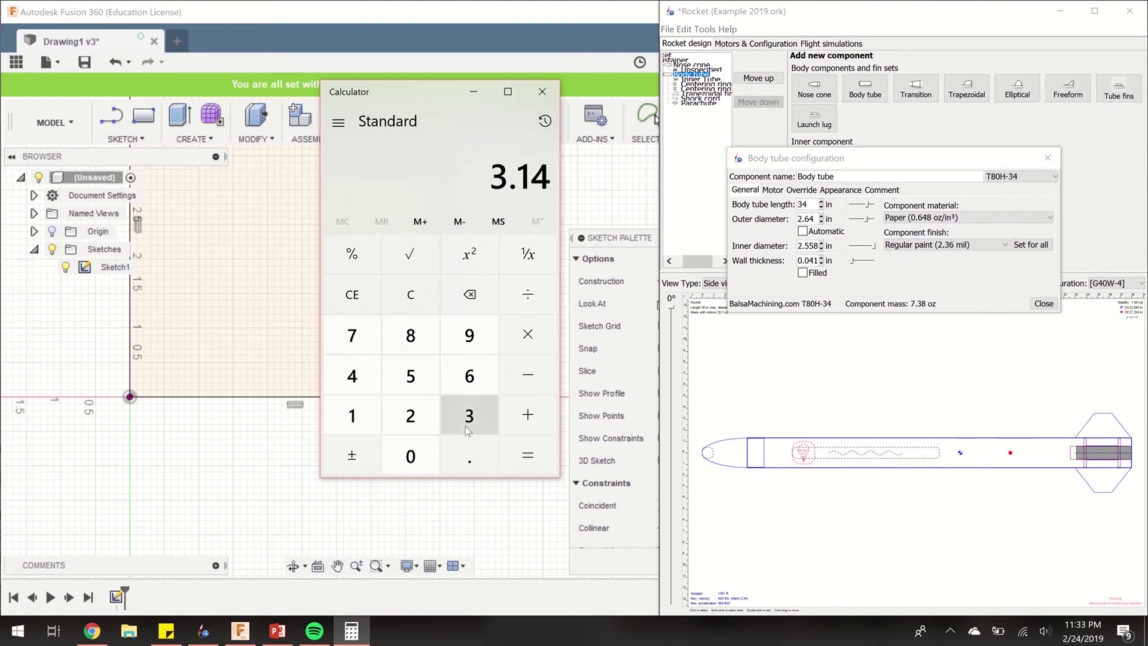
type("159")
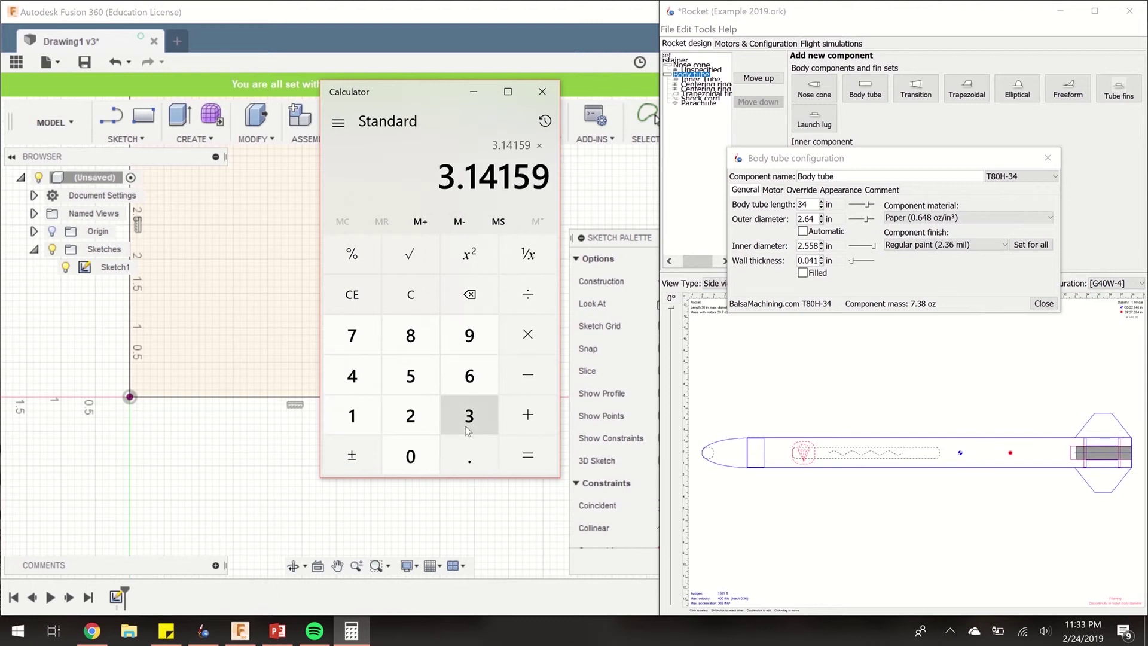
type("*2.64")
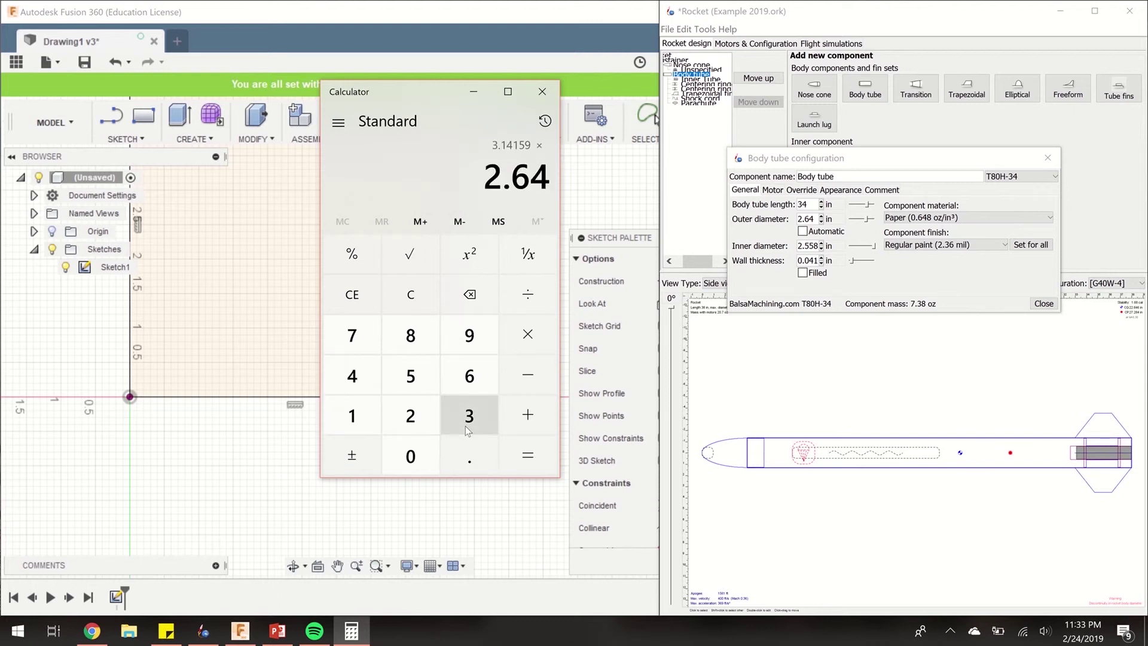
key("Return")
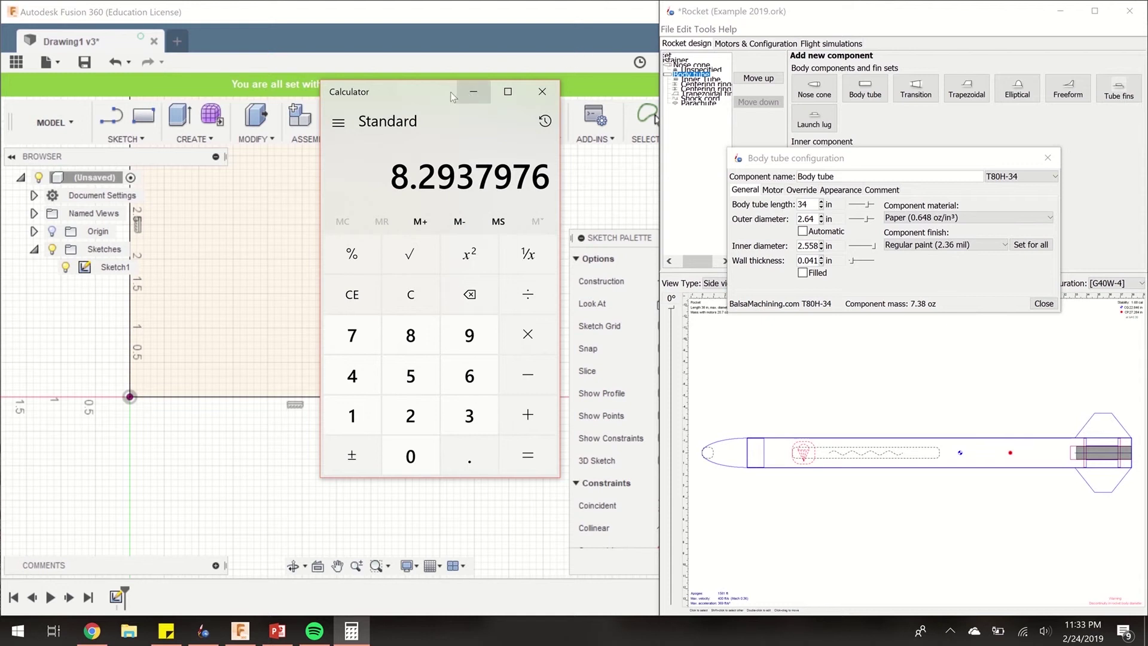
left_click_drag(457, 93, 1033, 114)
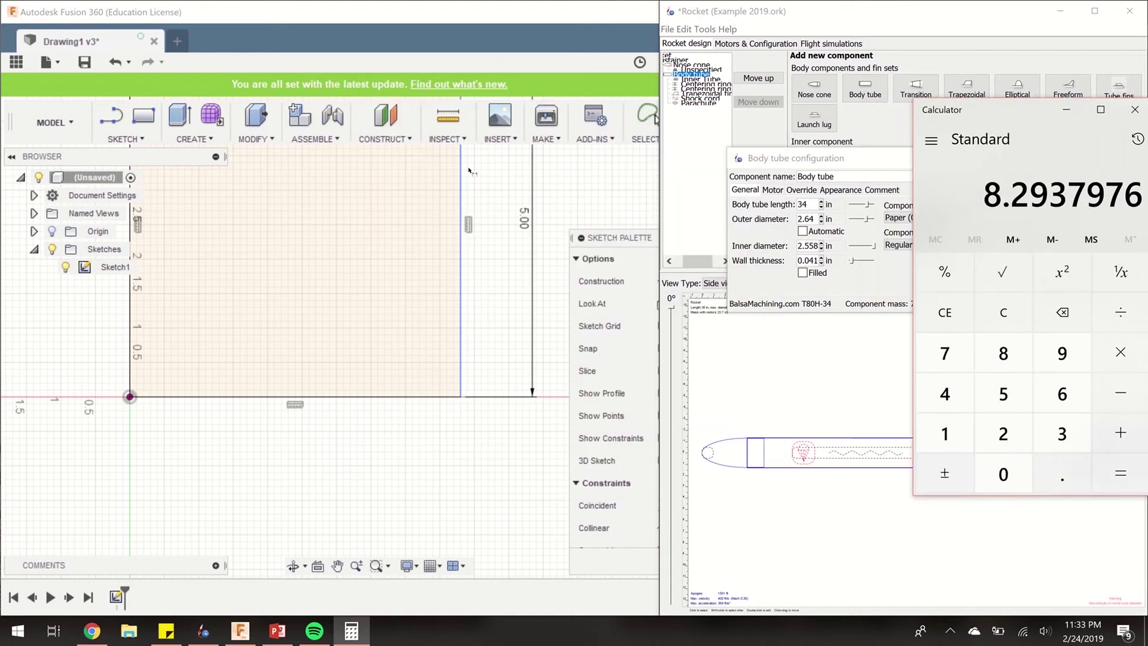
- Dimension the plate's bottom edge to 8.2937 in wide and zoom out to the whole plate
left_click(128, 139)
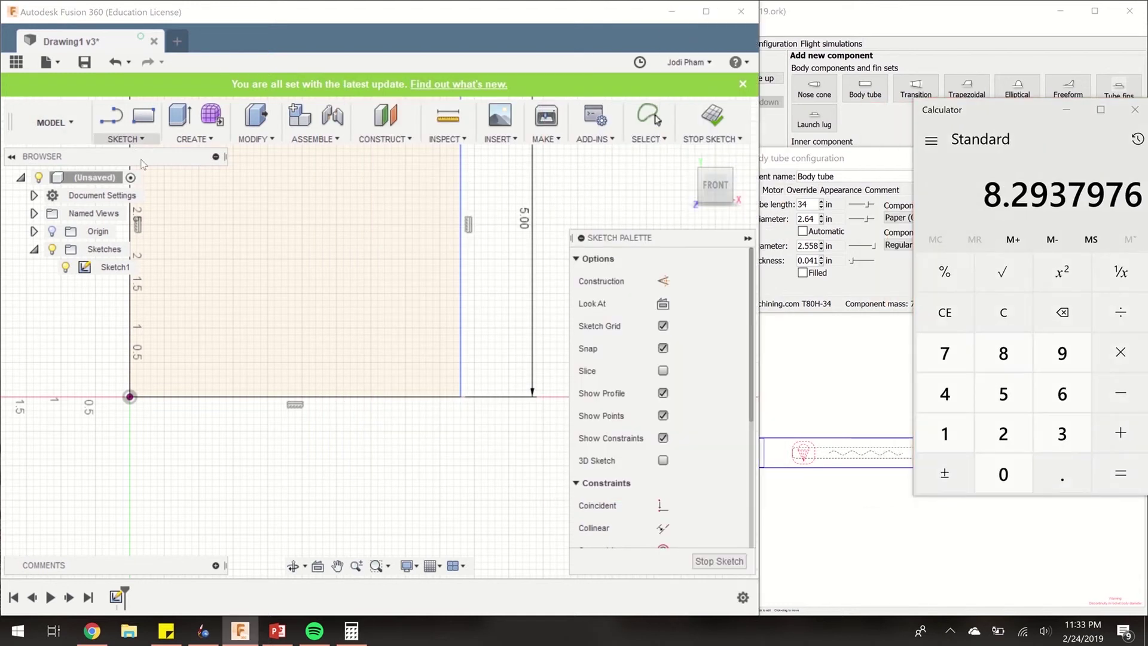
left_click(143, 542)
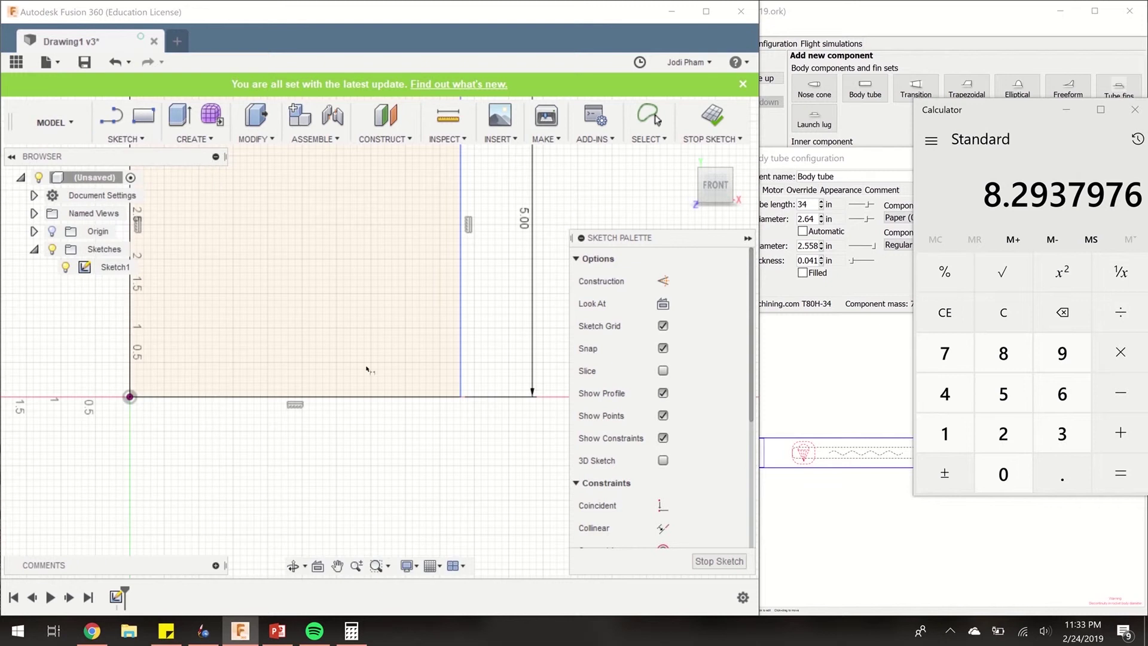
left_click(371, 398)
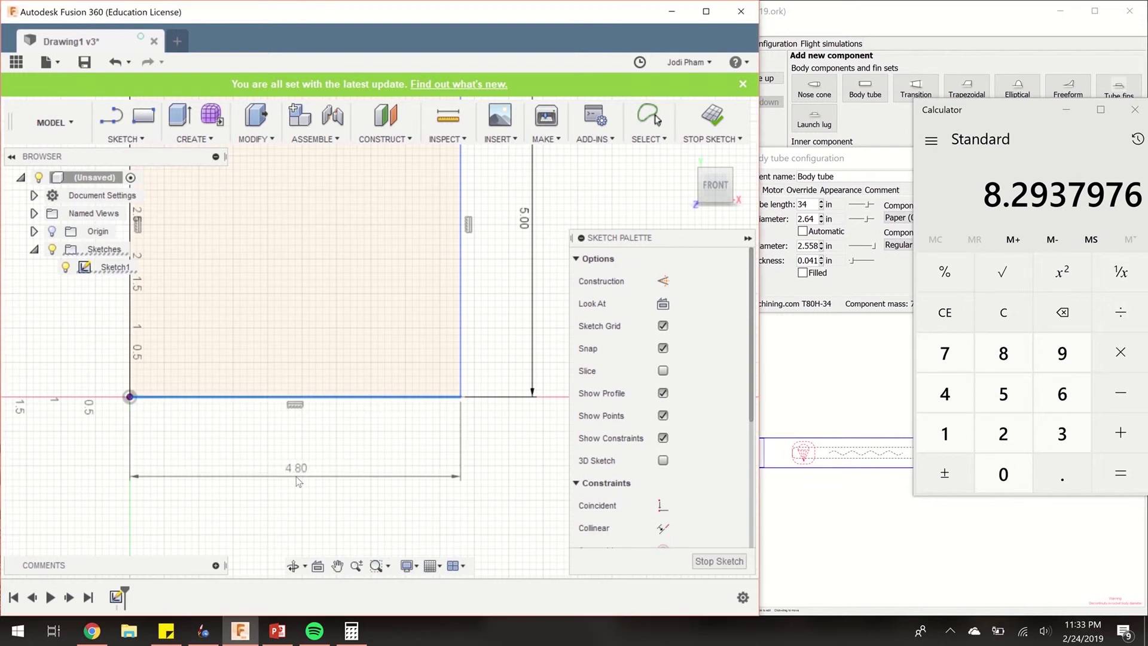
left_click(296, 476)
type("8")
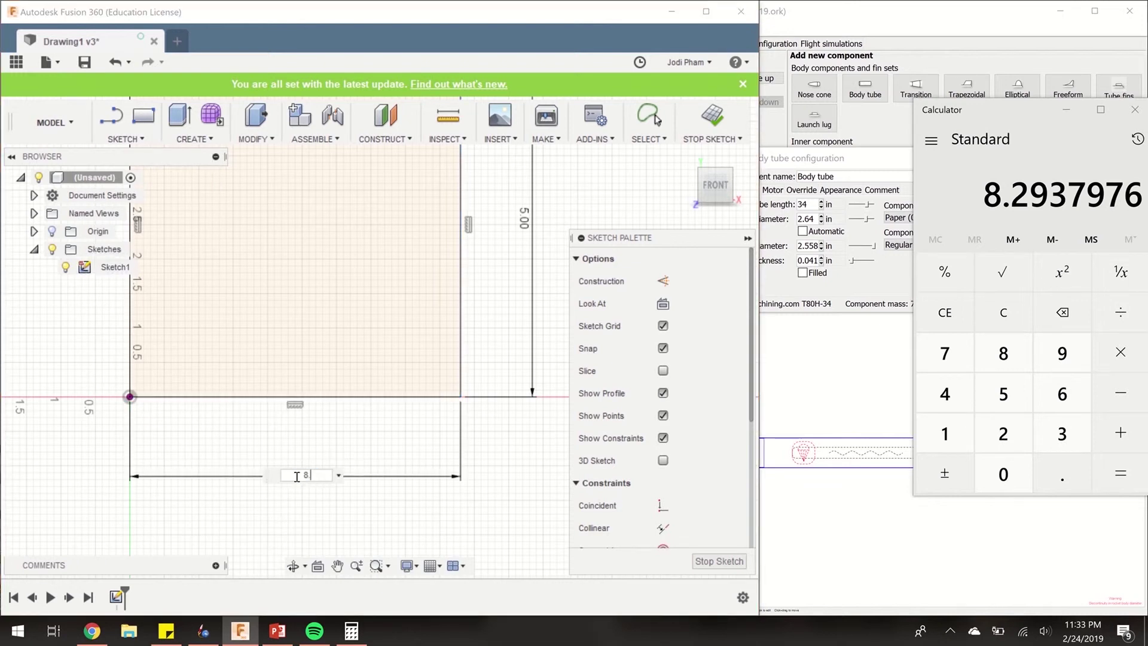
type(".2937")
key("Return")
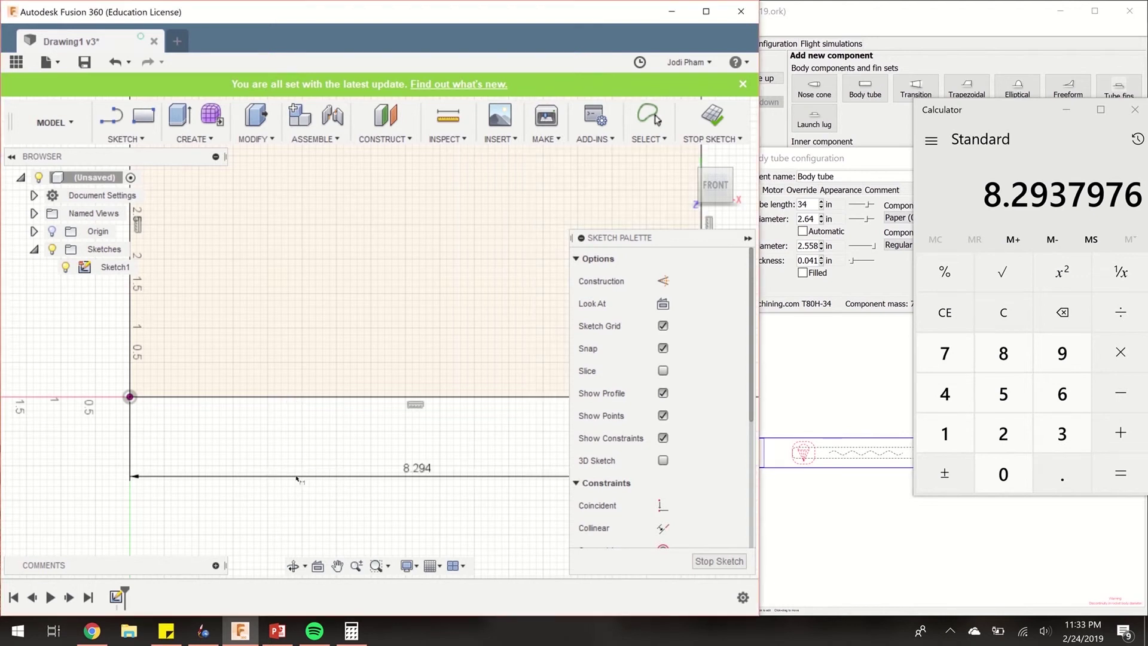
left_click(357, 567)
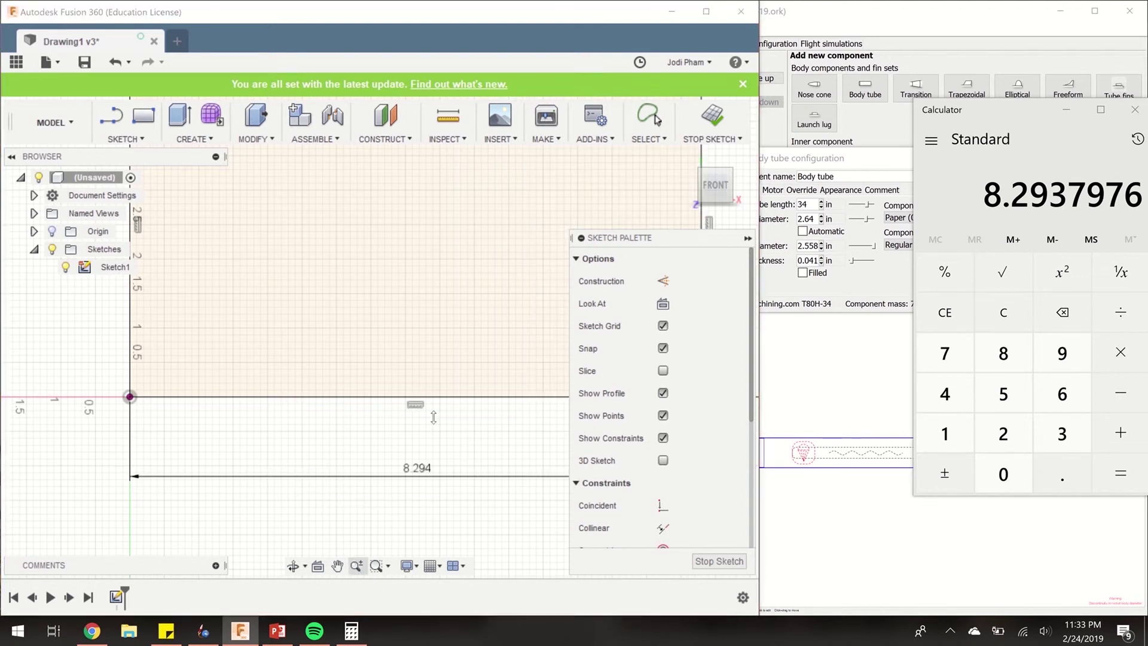
mouse_move(469, 364)
left_mouse_down()
mouse_move(457, 306)
mouse_move(387, 397)
mouse_move(357, 399)
left_mouse_up()
left_click(337, 566)
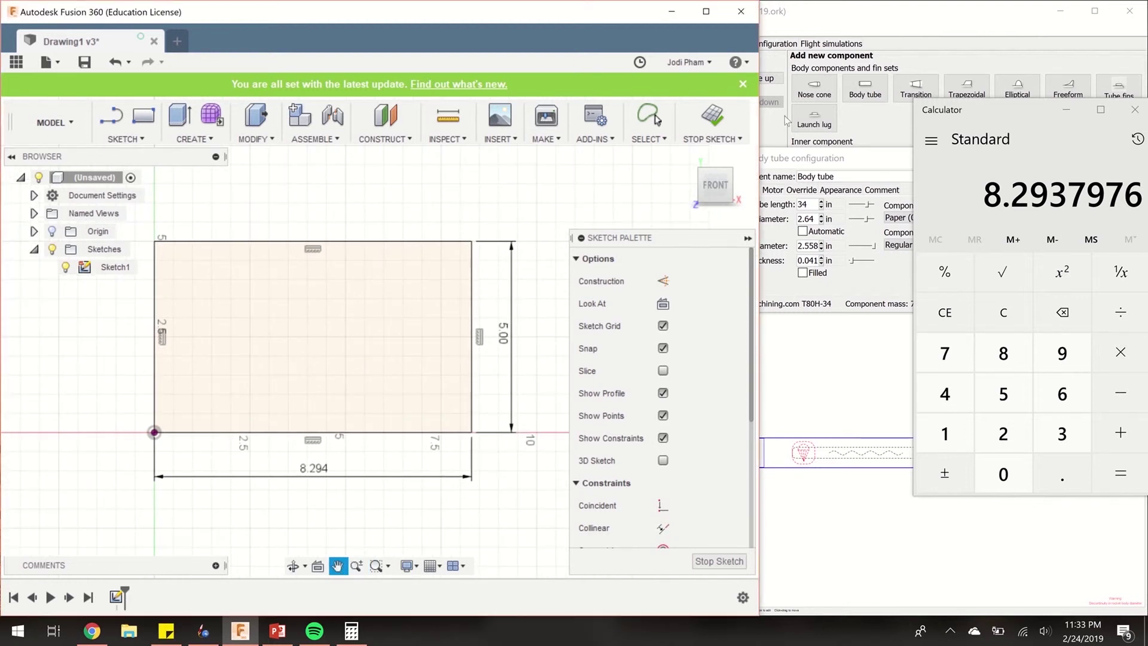
- Close the body tube settings and show the fin set's fin tabs: 2.79 in long, 0.7 in high
left_click(836, 159)
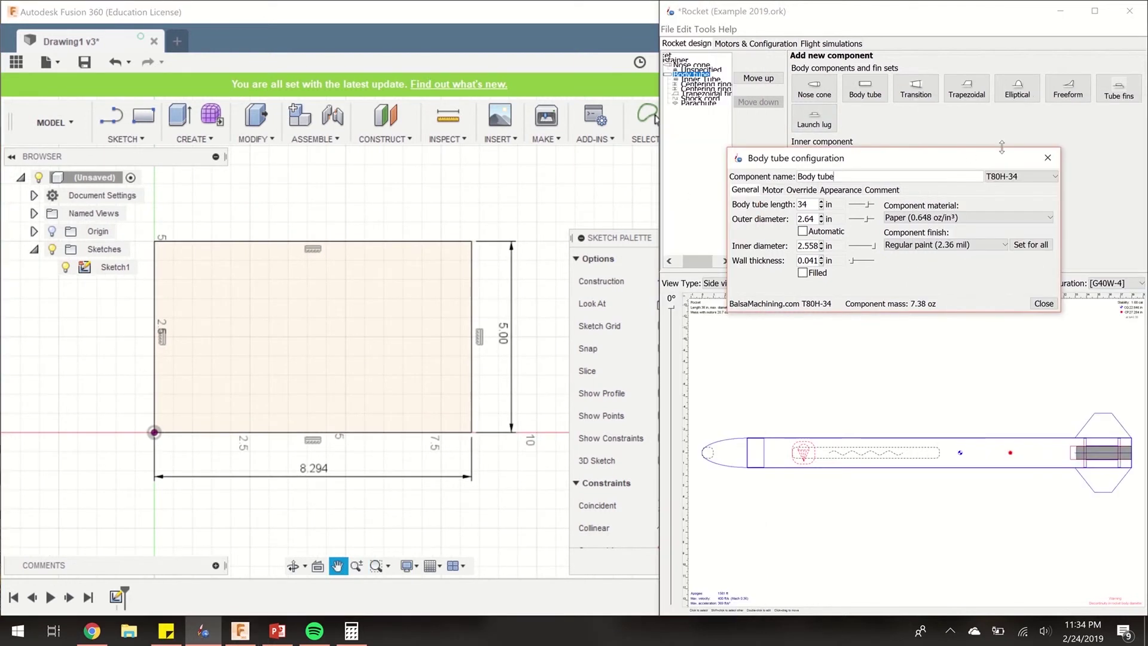
left_click(1048, 157)
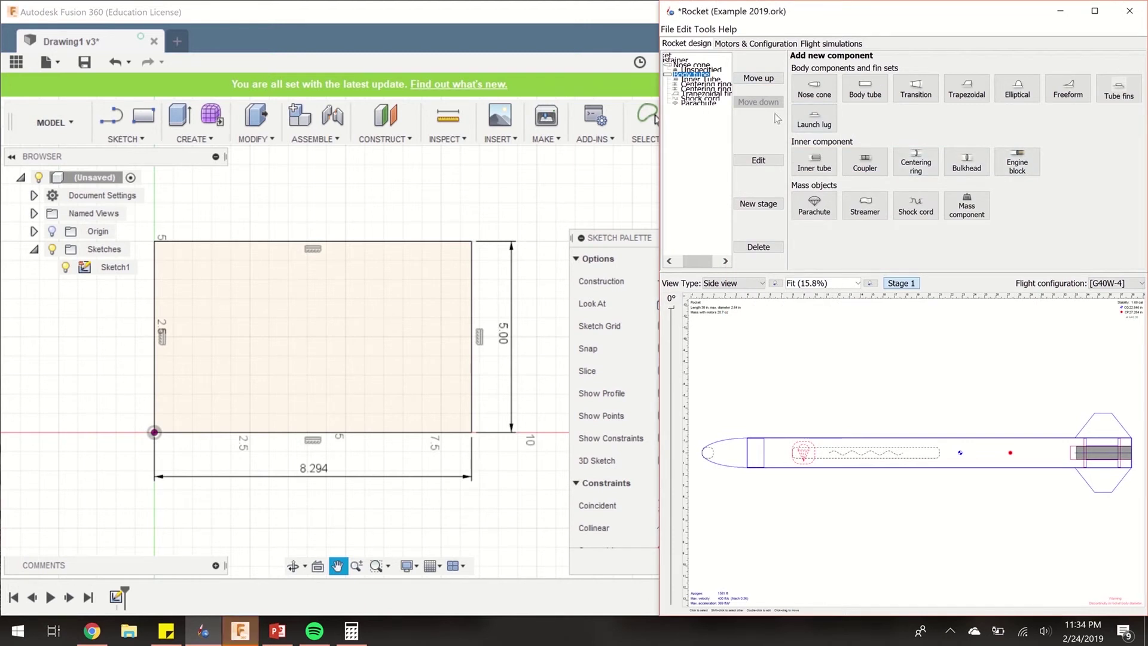
double_click(1115, 426)
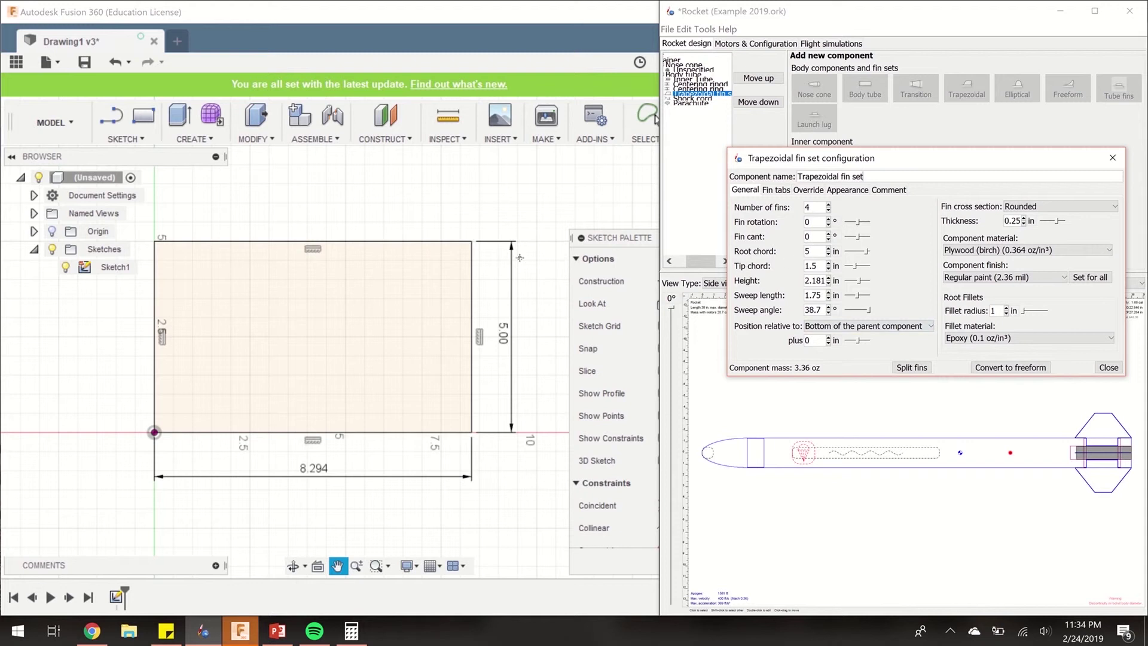
left_click(775, 190)
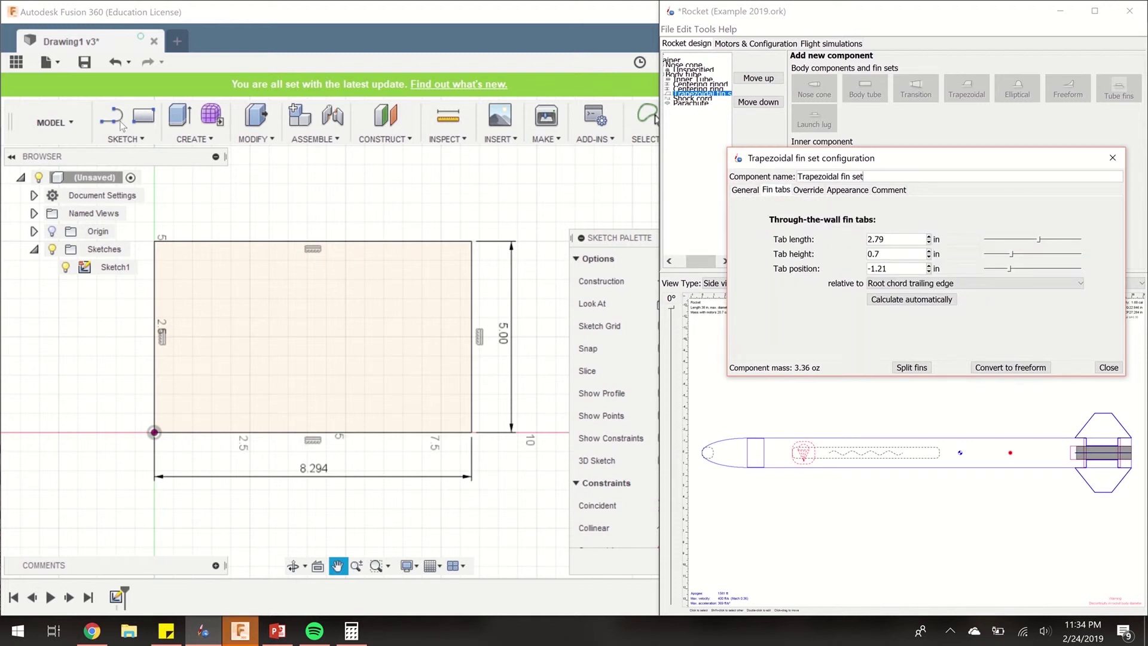
- Draw the first two 0.25 × 2.79 in slot rectangles inside the plate
left_click(139, 126)
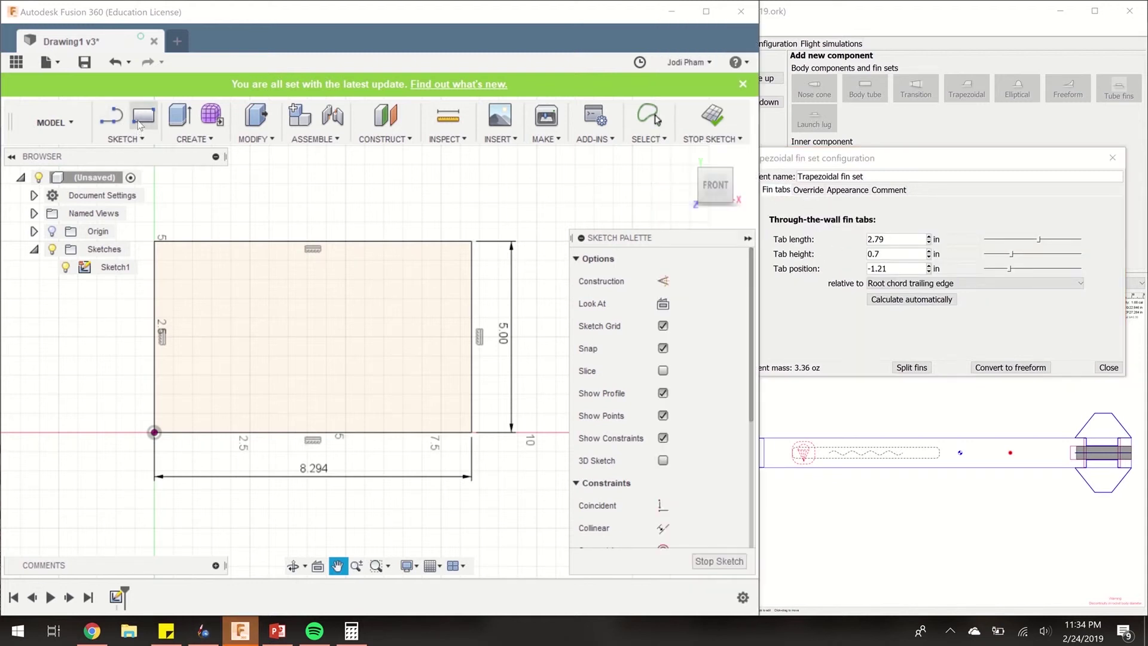
left_click(192, 279)
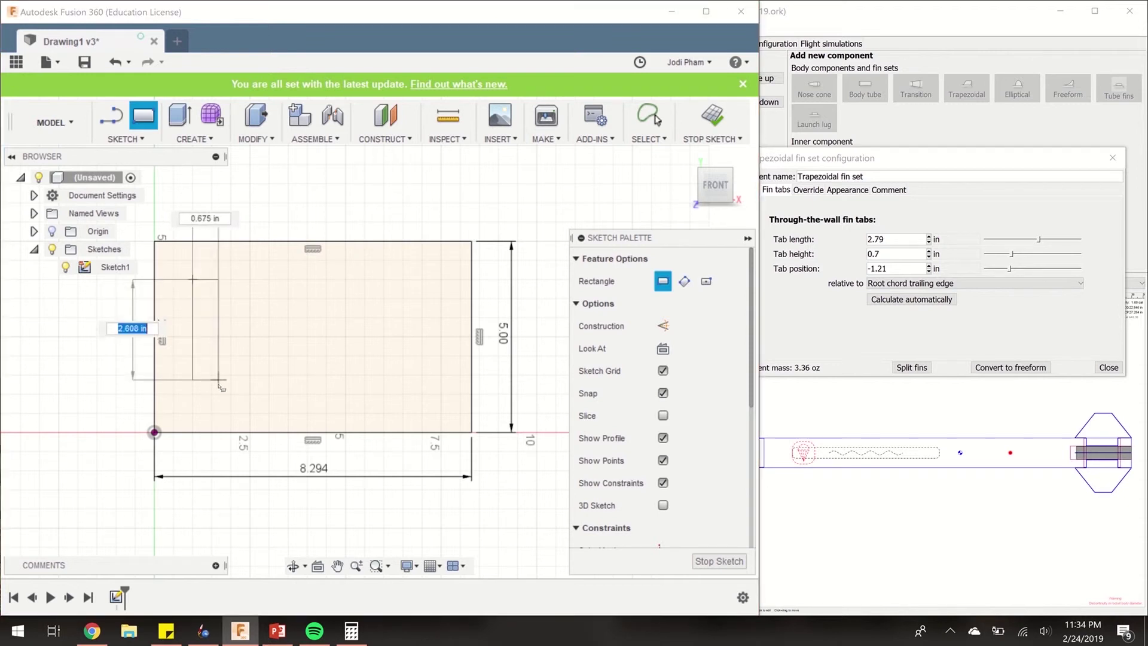
key("Tab")
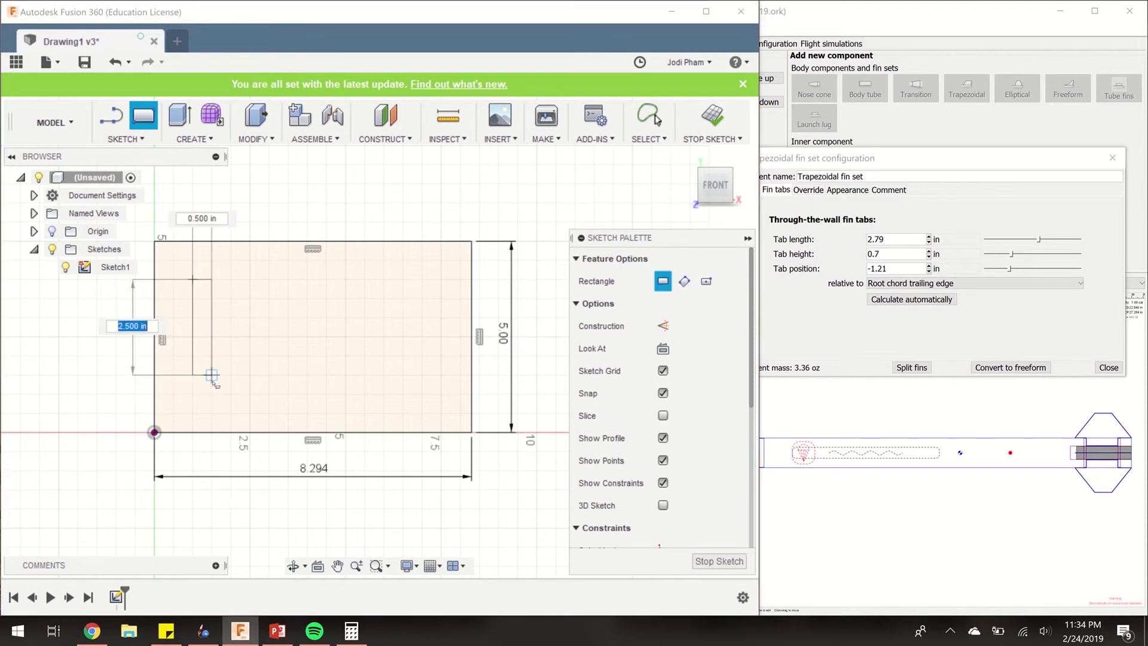
type("2.79")
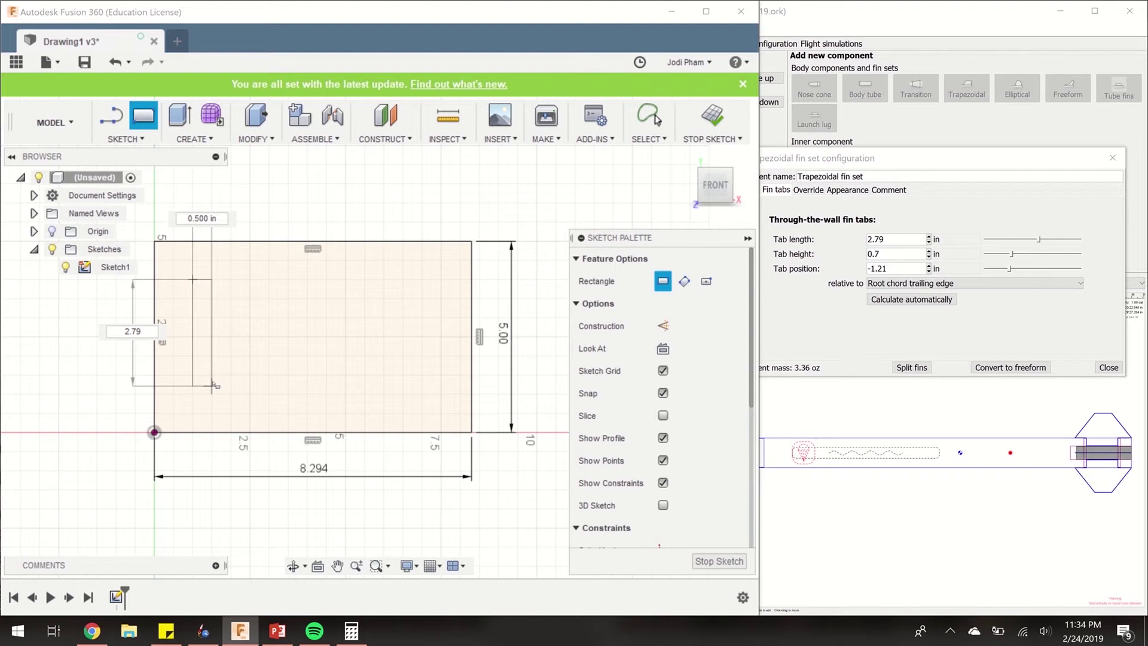
key("Tab")
type("0.25")
key("Return")
key("Escape")
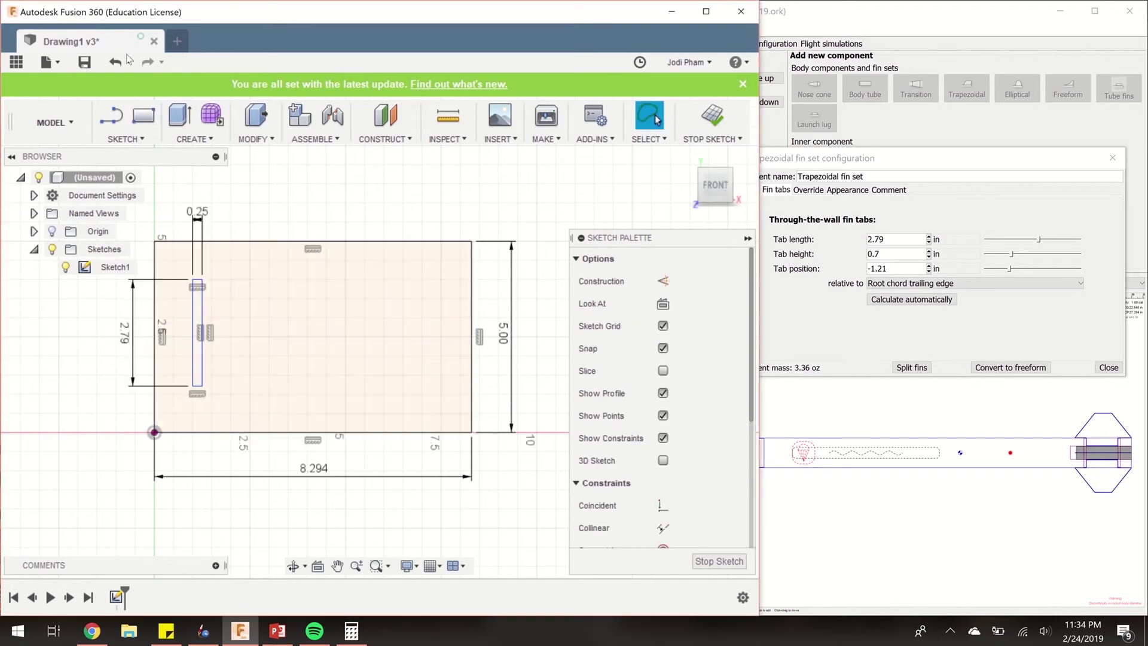
left_click(144, 117)
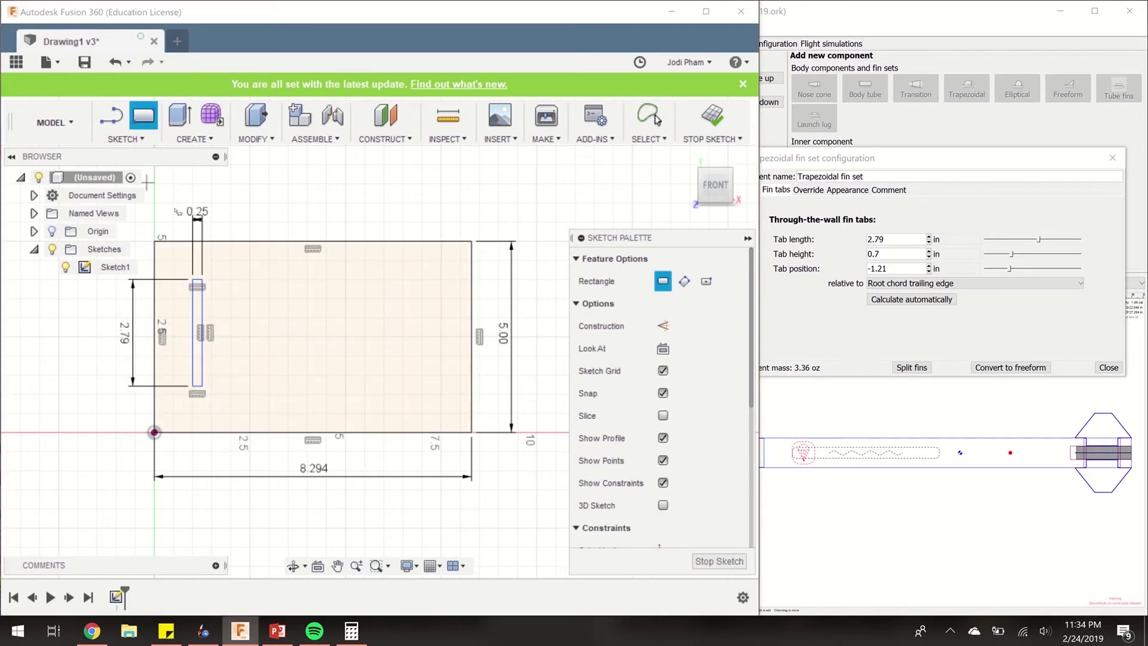
left_click(231, 279)
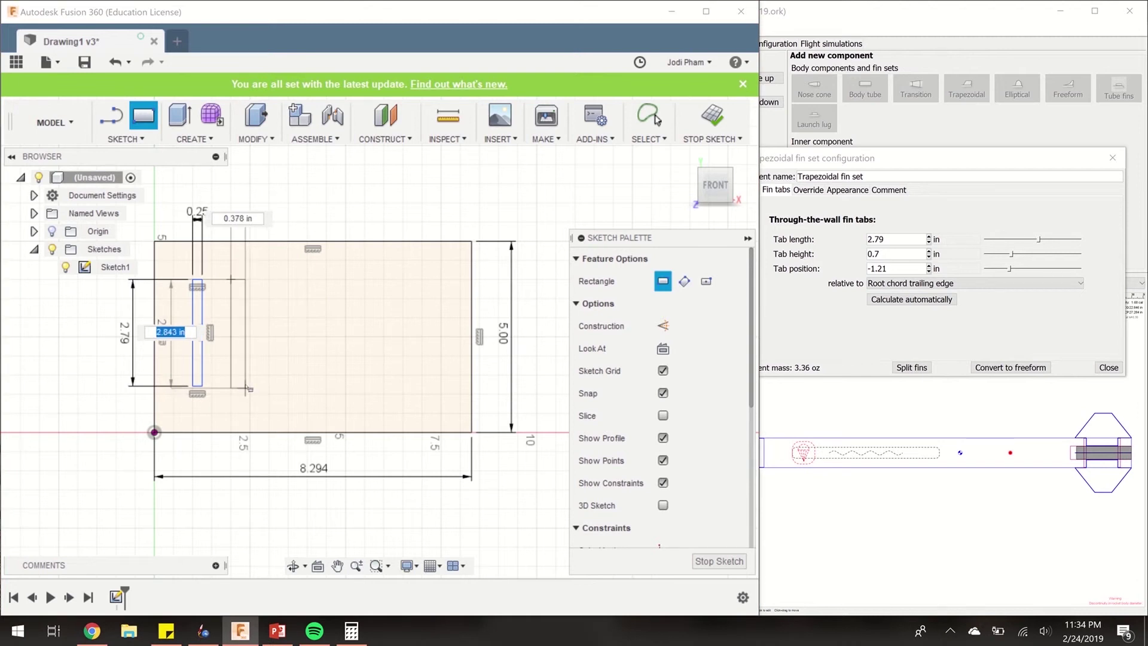
type("2.79")
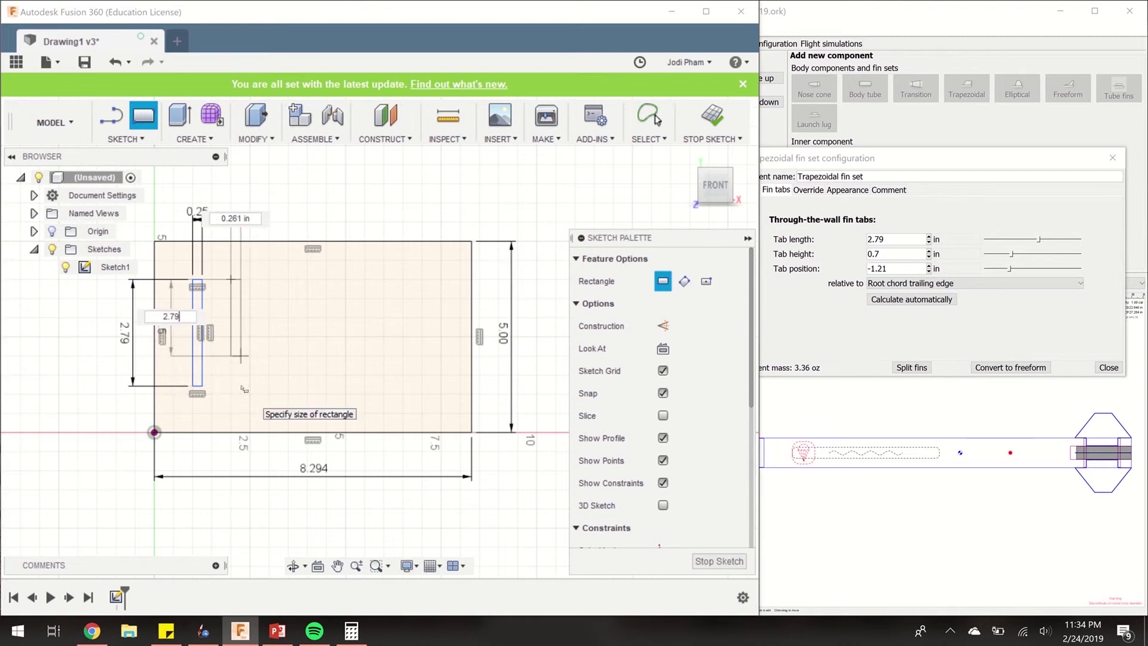
key("Tab")
type(".25")
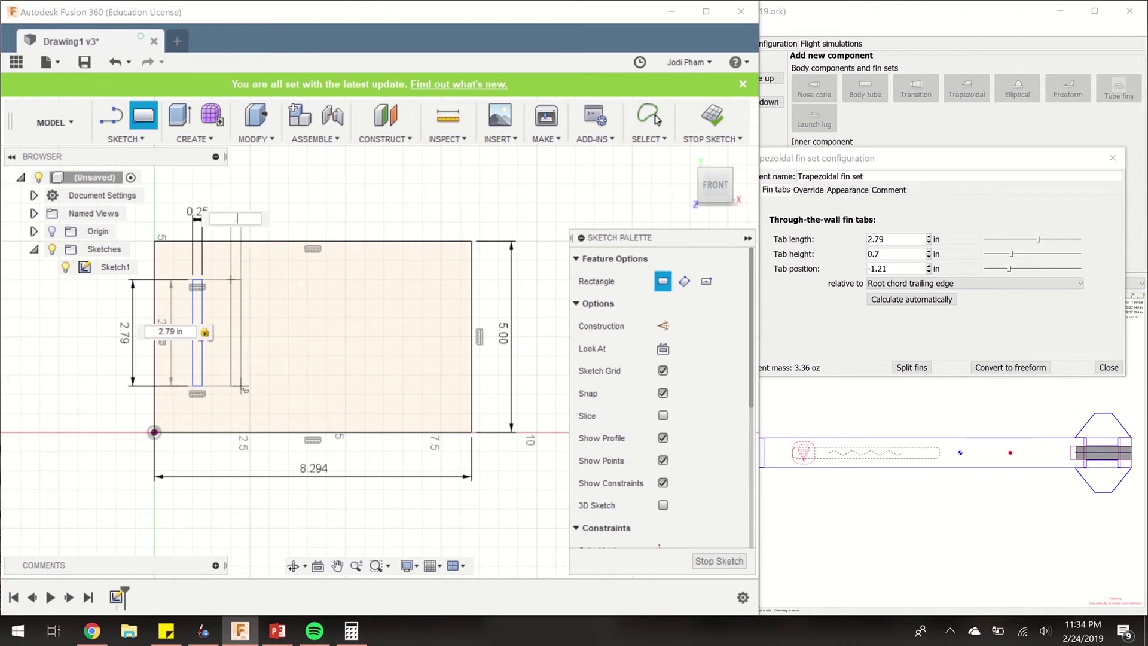
key("Return")
- Draw the third and fourth 0.25 × 2.79 in slot rectangles beside them
left_click(242, 389)
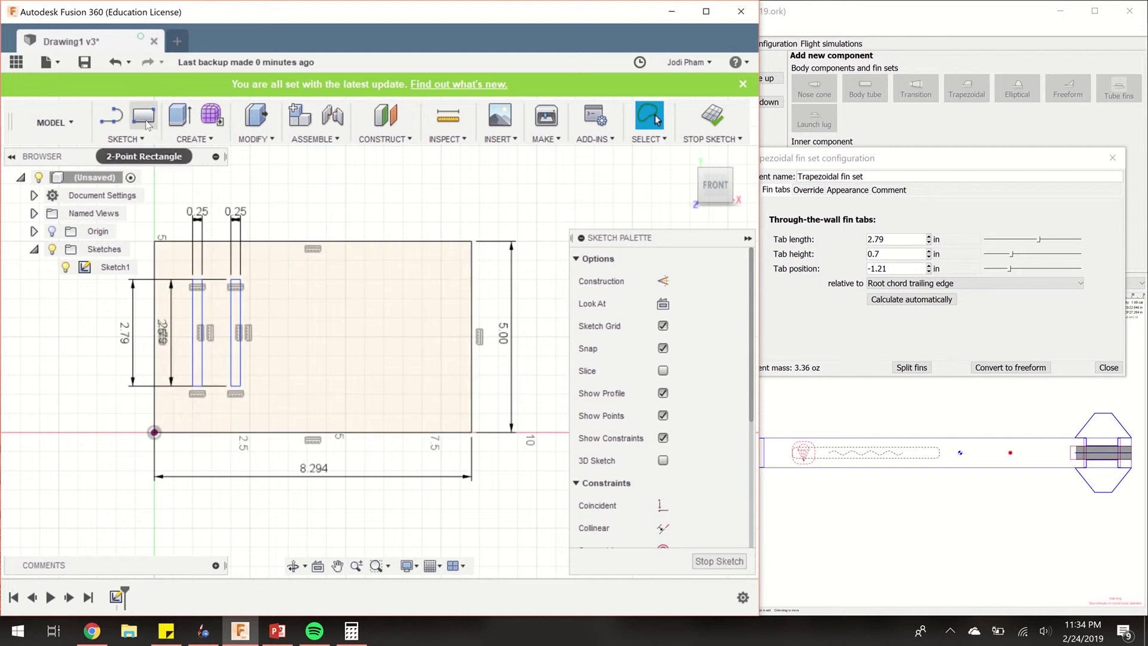
left_click(269, 278)
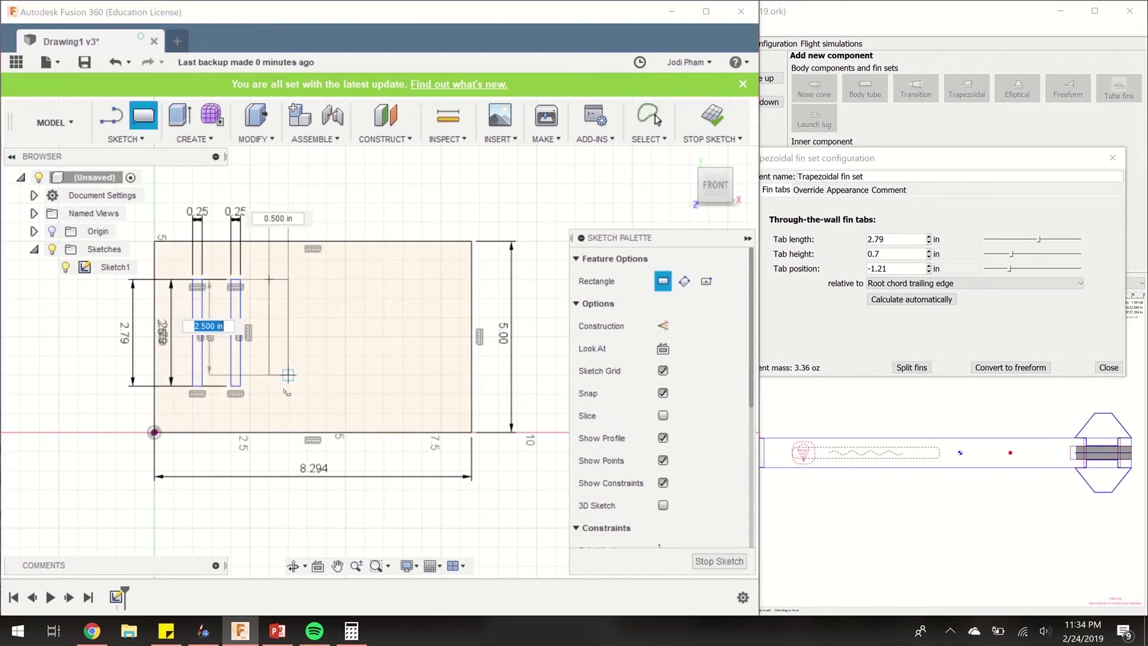
type("2.79")
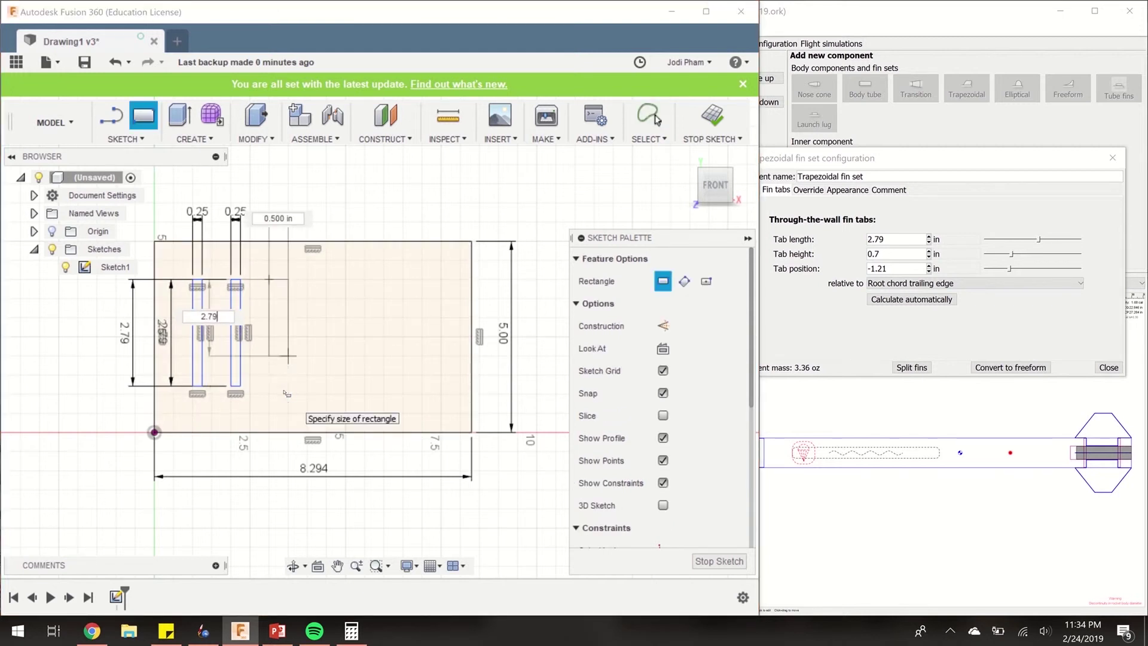
key("Tab")
type(".2")
key("Return")
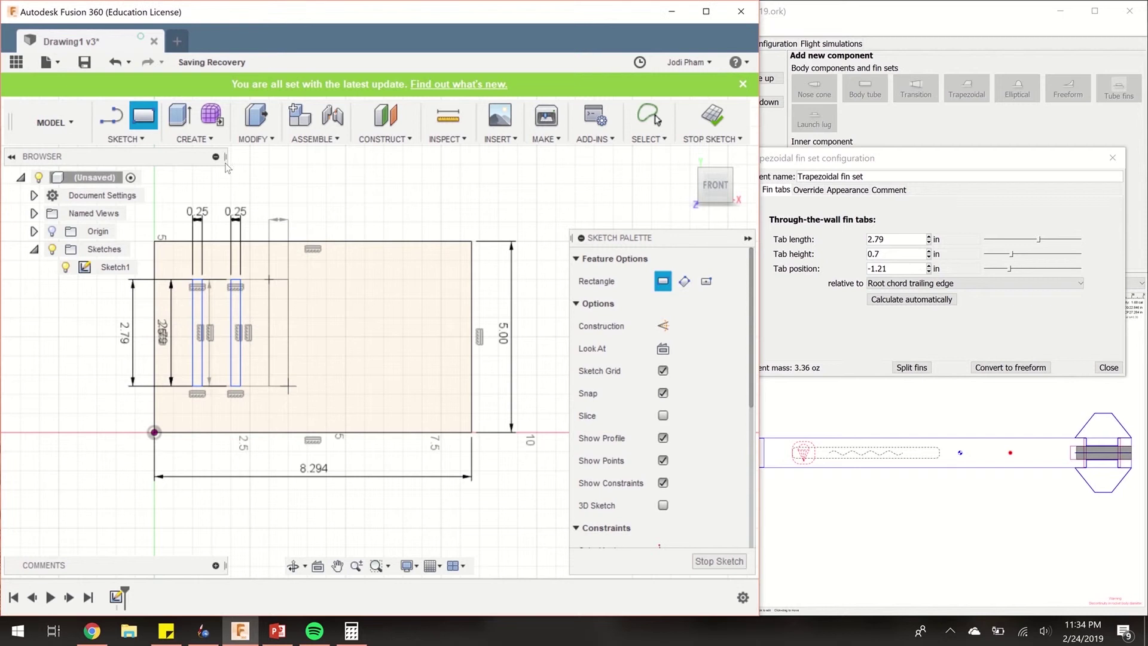
left_click(138, 119)
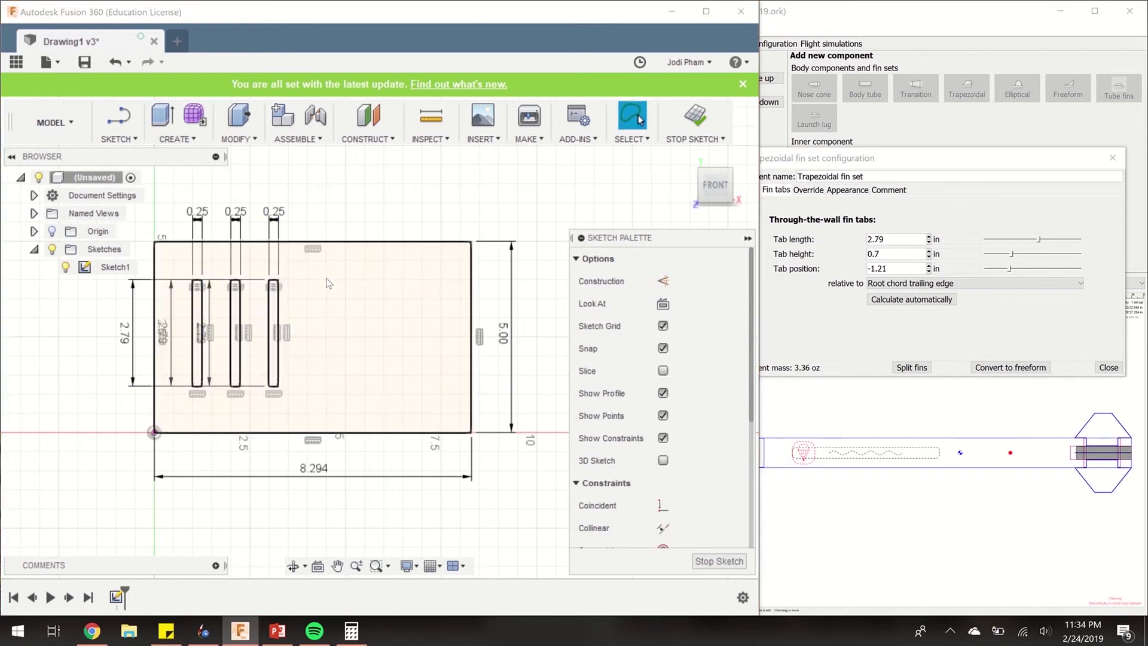
left_click(126, 139)
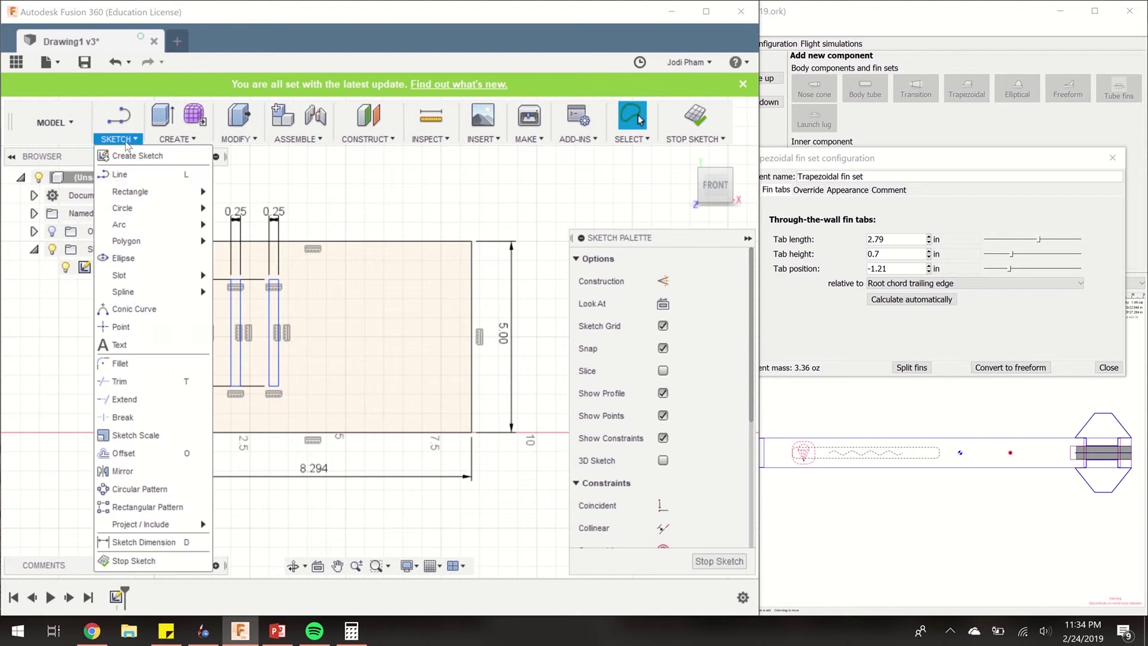
mouse_move(174, 192)
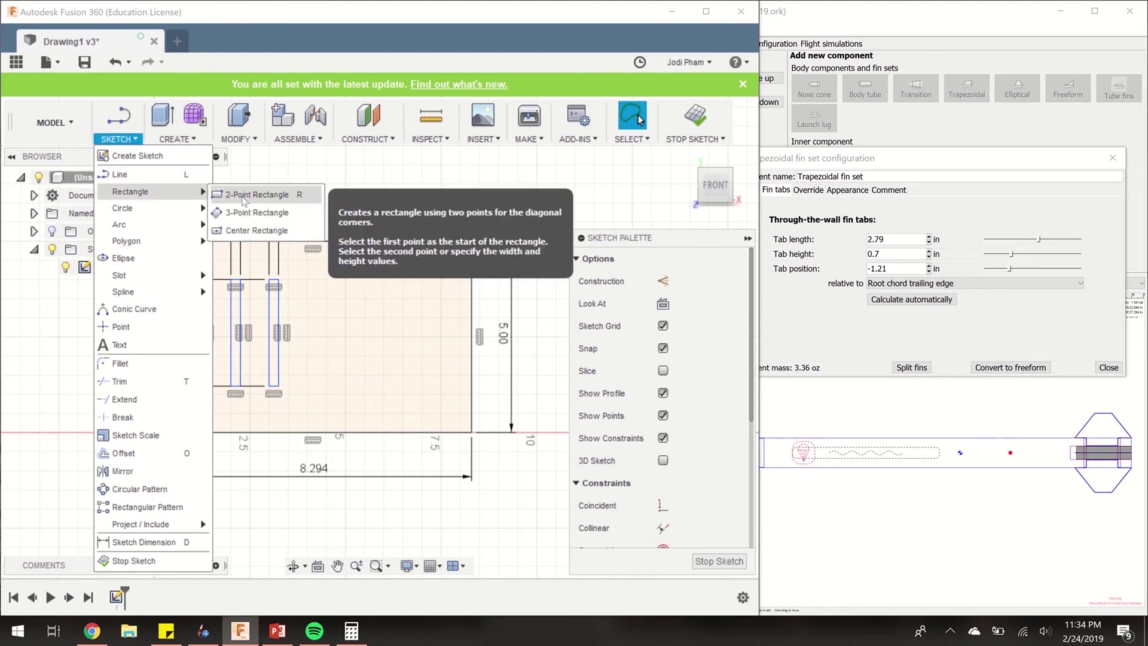
left_click(244, 194)
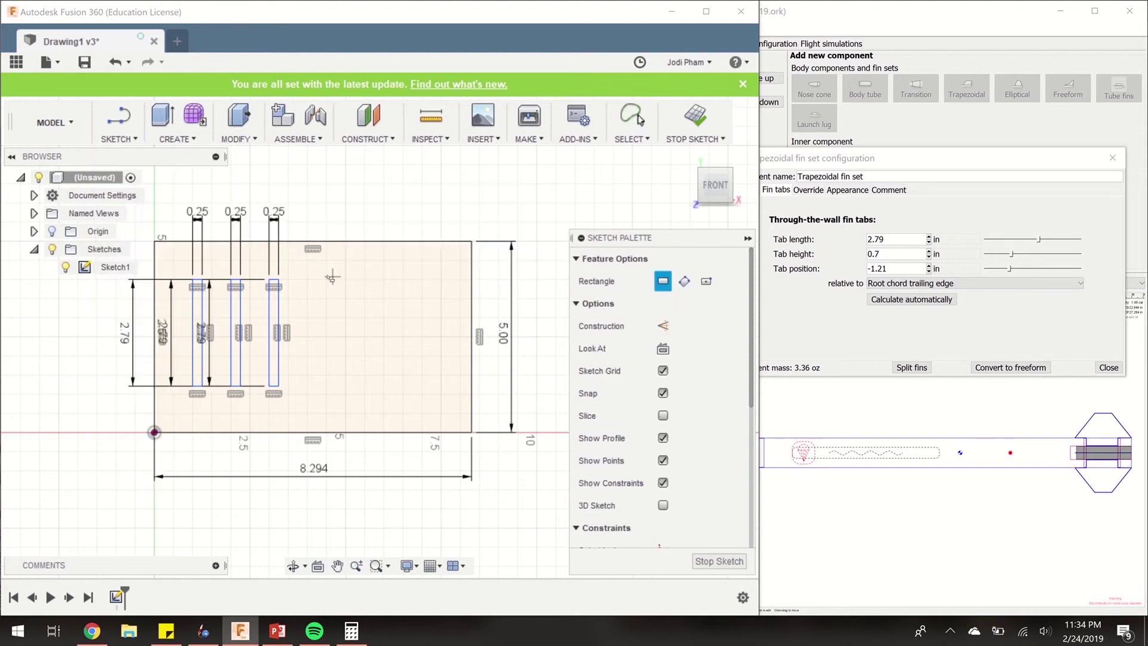
left_click(326, 280)
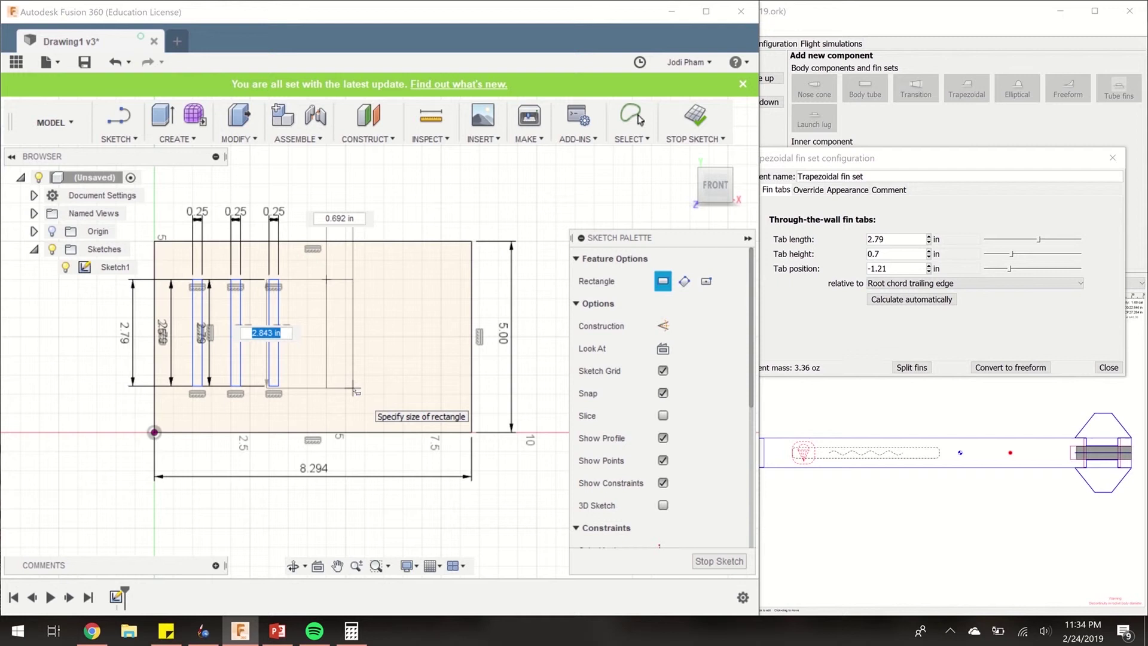
type("2.79")
key("Tab")
type(".25")
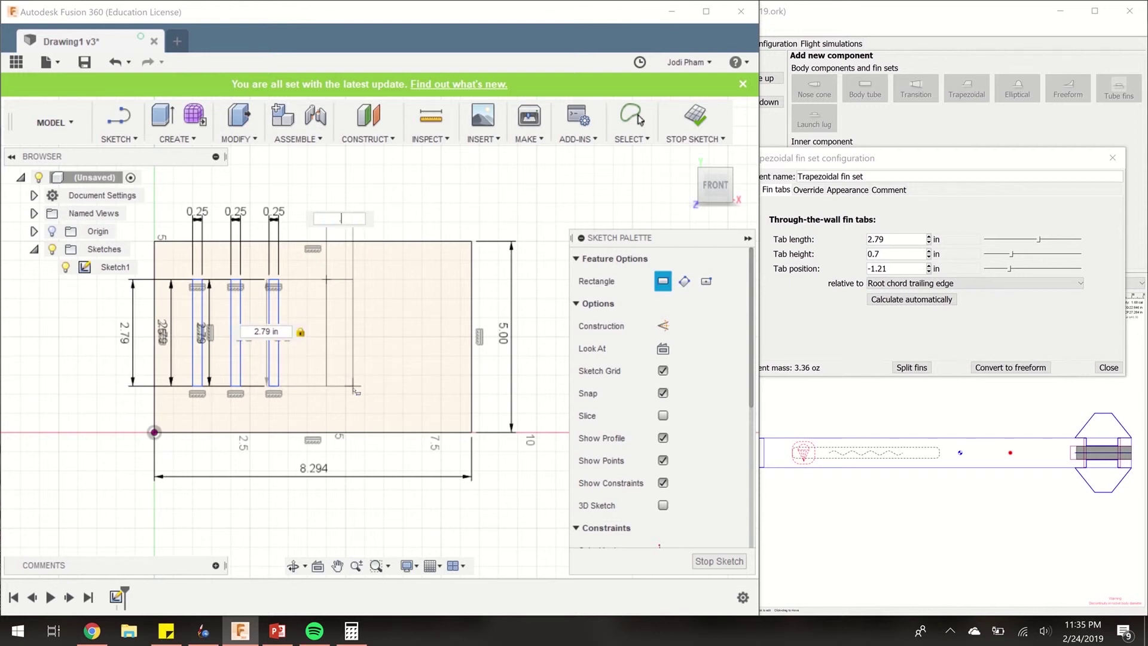
key("Return")
key("Escape")
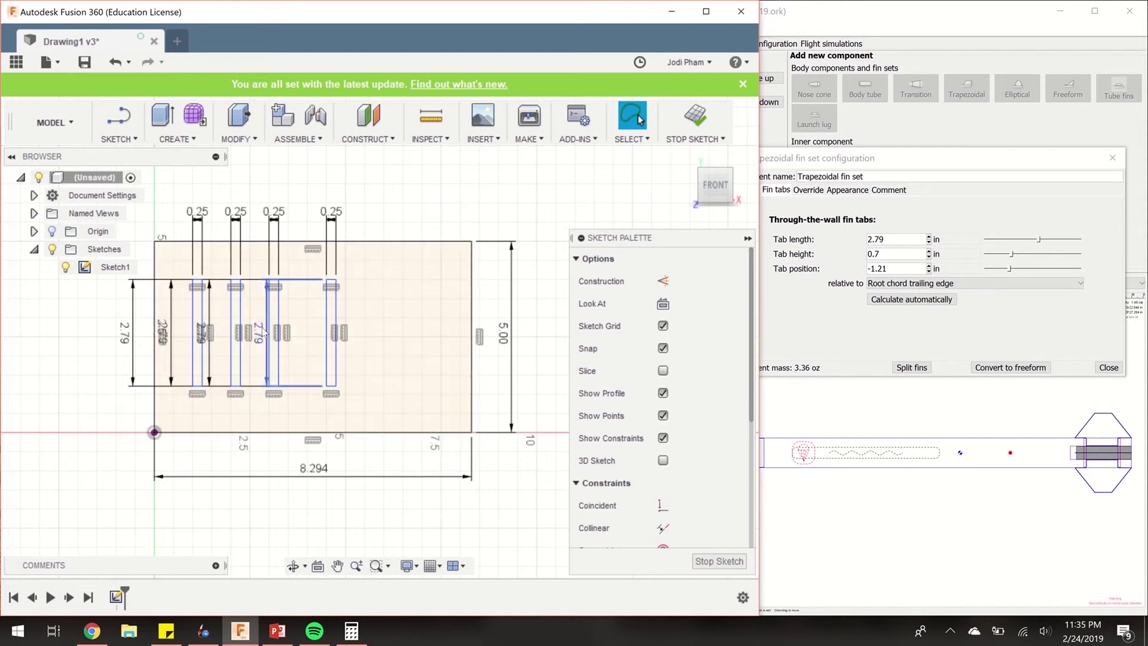
- Nudge the first slot toward the plate's left edge and move each 2.79 dimension beside its slot
left_click(373, 328)
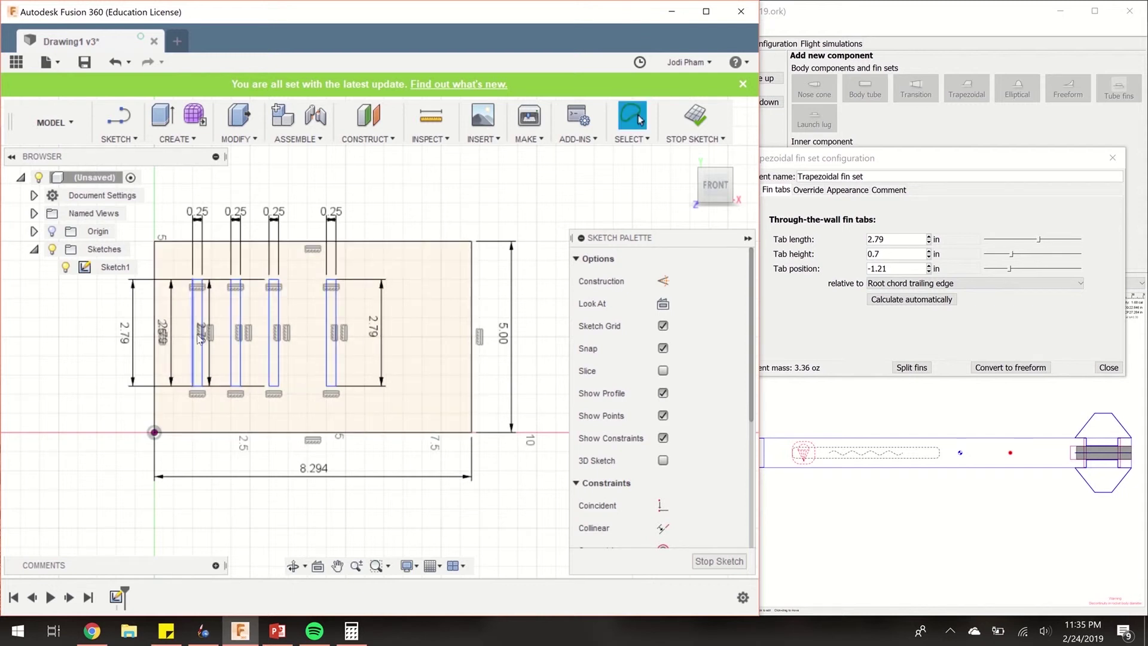
left_click_drag(205, 338, 177, 339)
key("Escape")
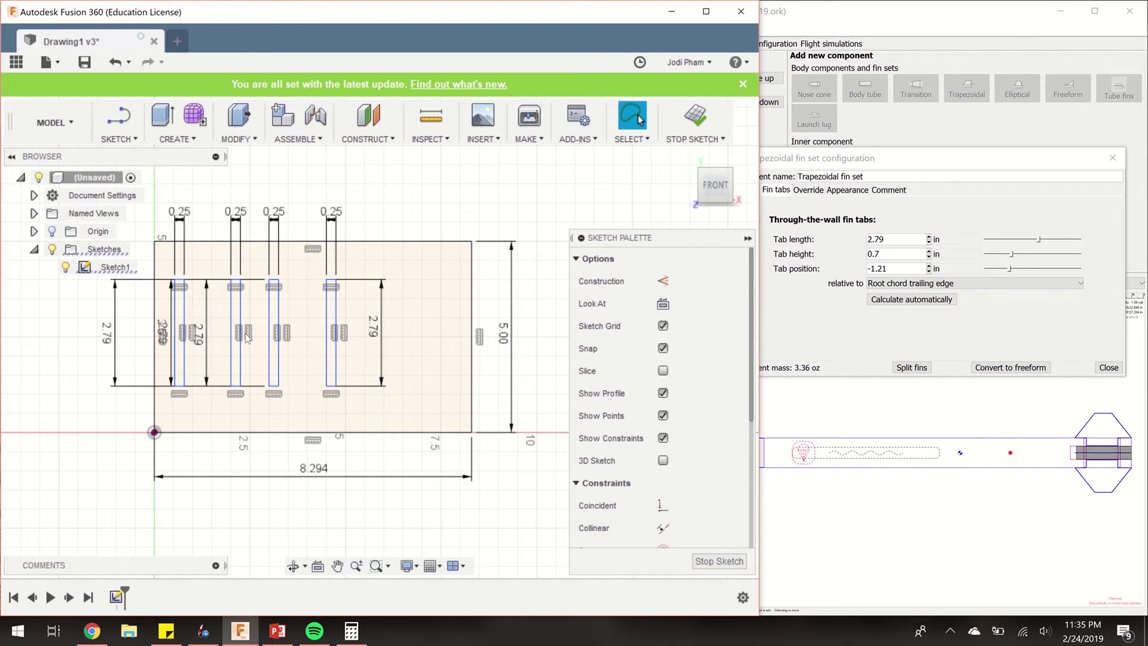
left_click_drag(272, 338, 262, 338)
left_click_drag(384, 332, 357, 333)
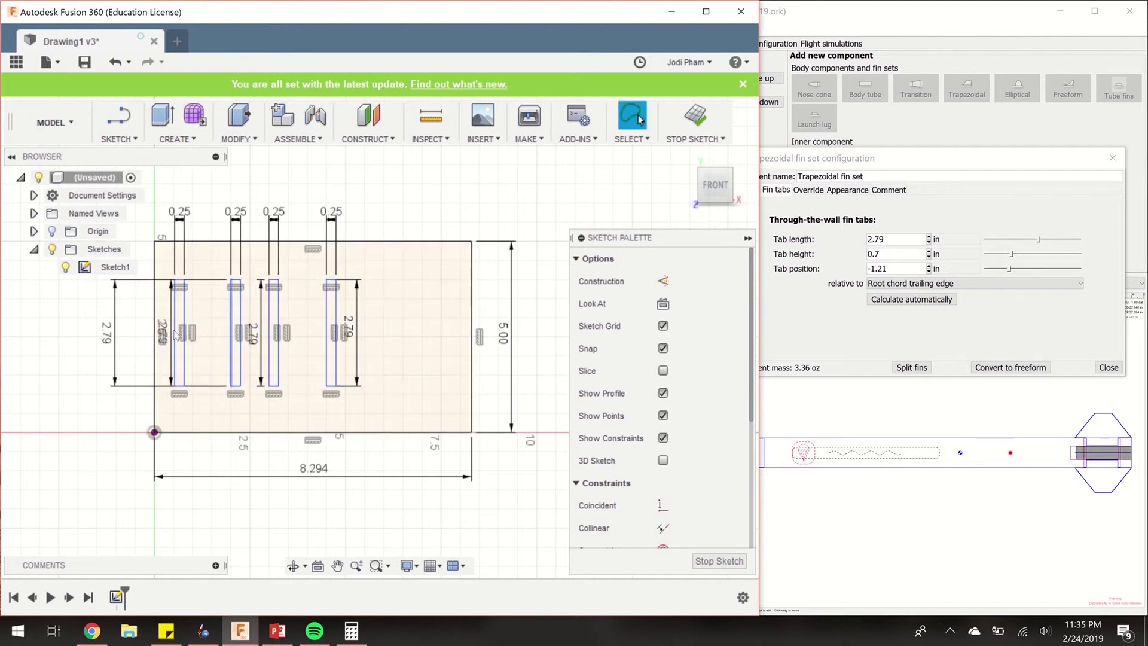
left_click_drag(165, 335, 216, 335)
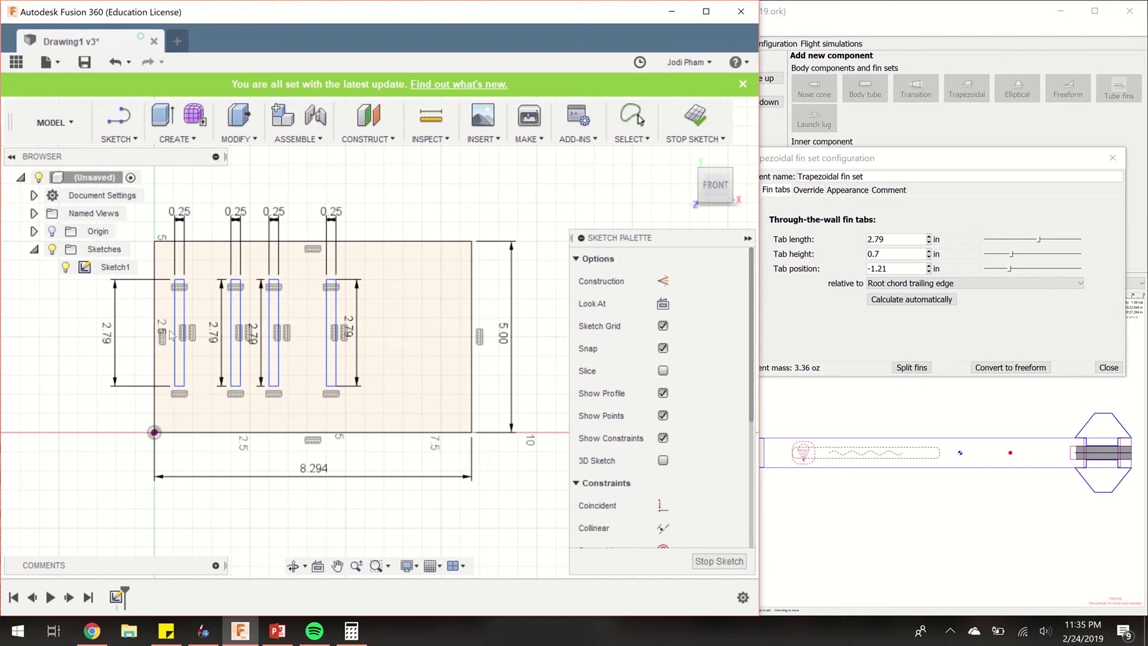
left_click_drag(113, 336, 162, 338)
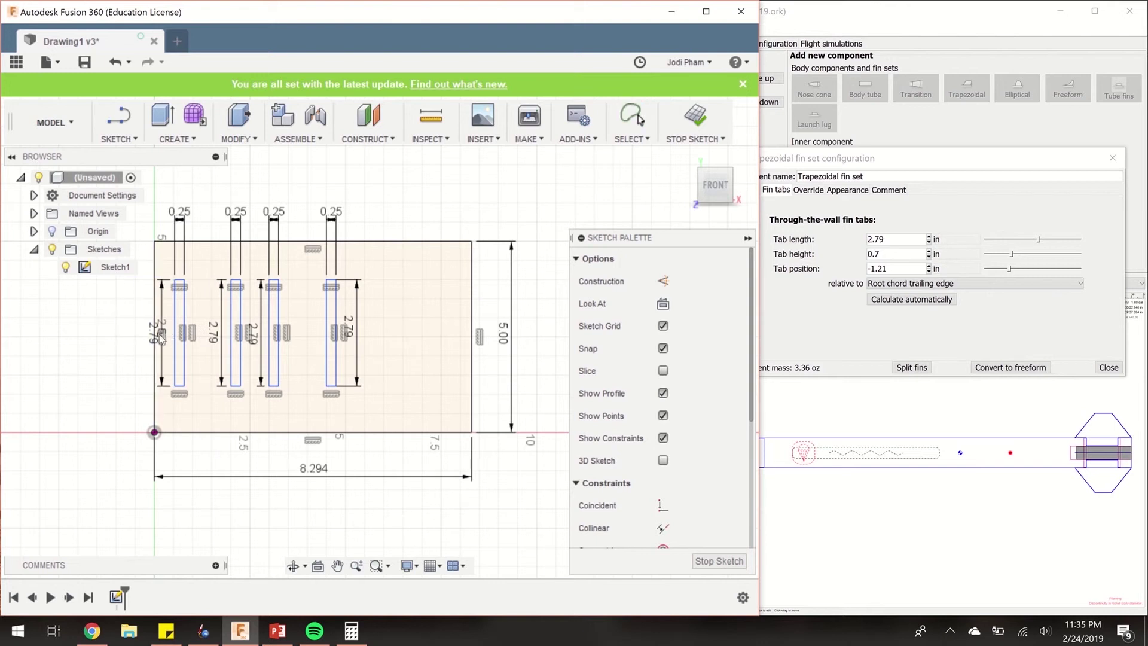
- Slide the fourth and third slots farther right across the plate, with OpenRocket's fin tabs alongside
left_click(852, 336)
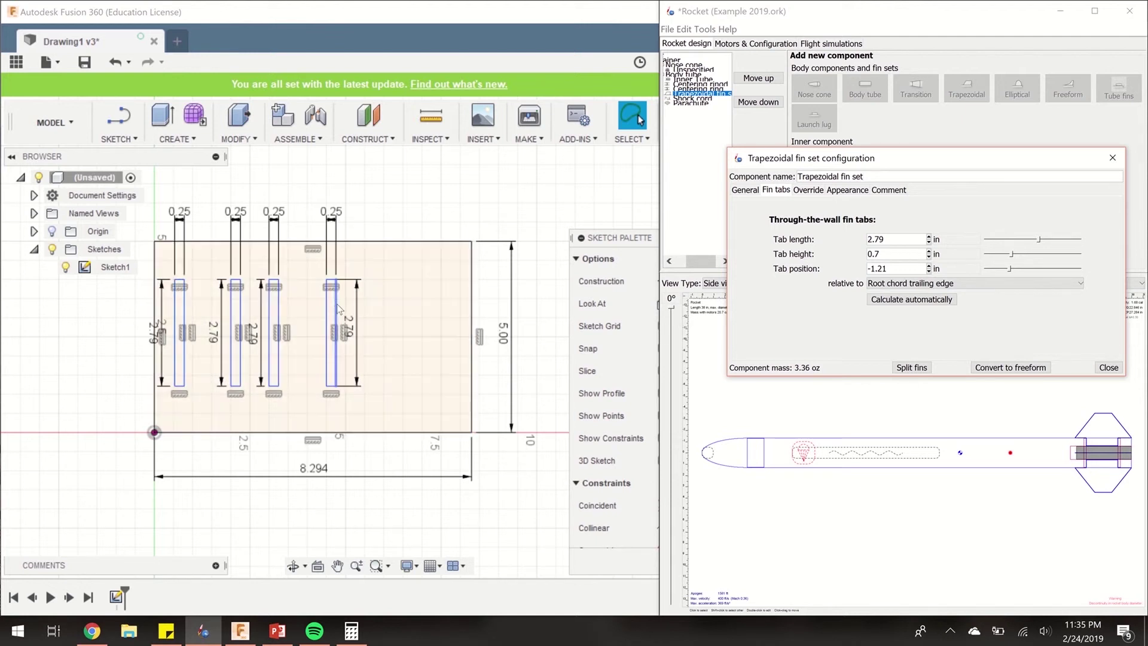
left_click_drag(338, 309, 429, 302)
key("Escape")
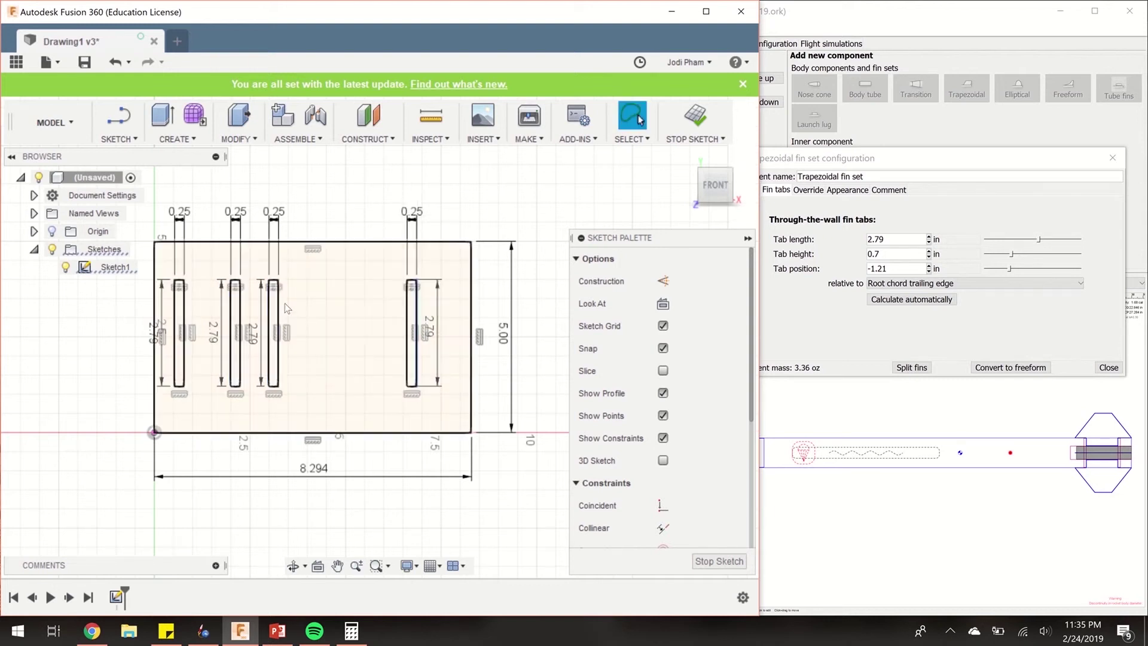
left_click_drag(283, 302, 344, 299)
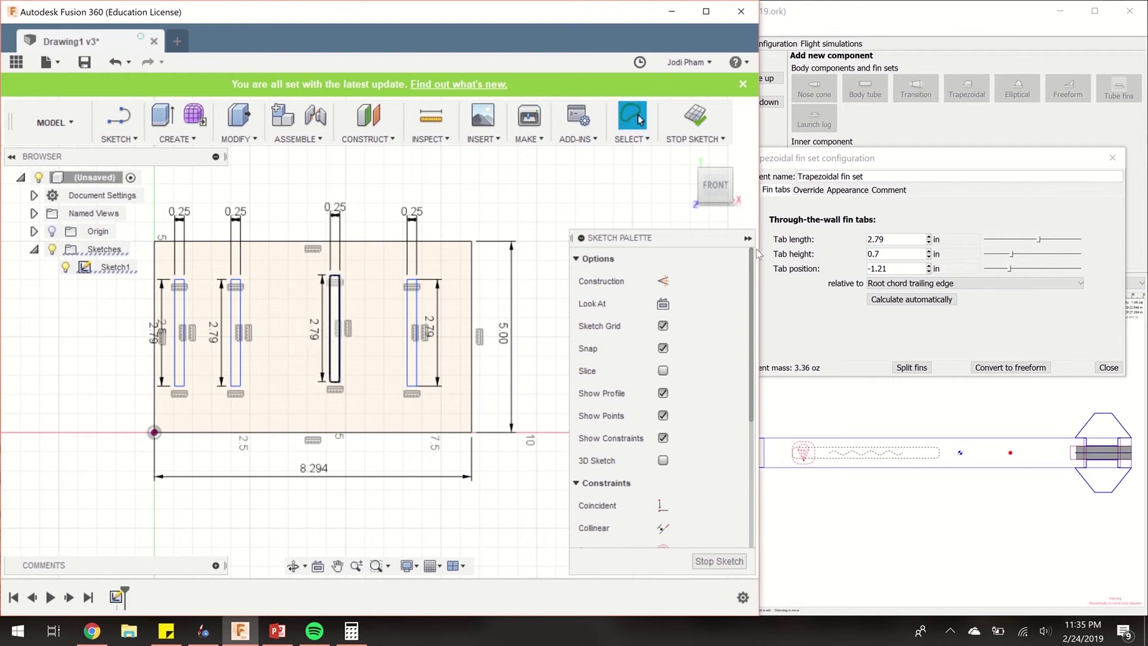
left_click(801, 310)
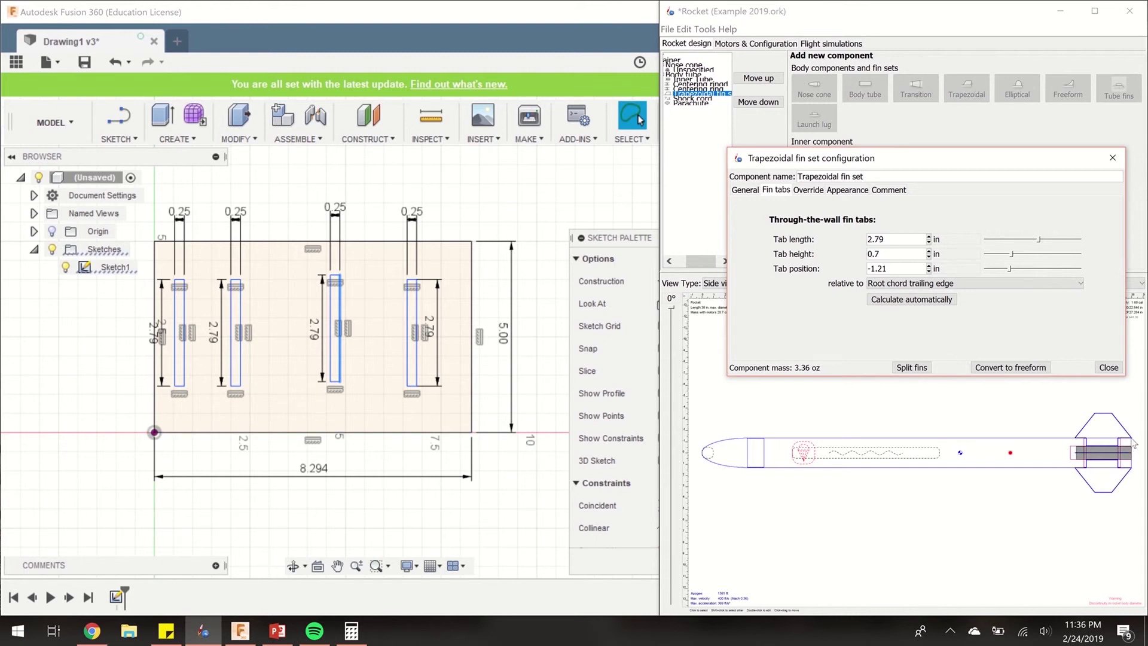
- Inspect the second centering ring's position offset, leave it at -1, and reopen the fin set
left_click(1109, 367)
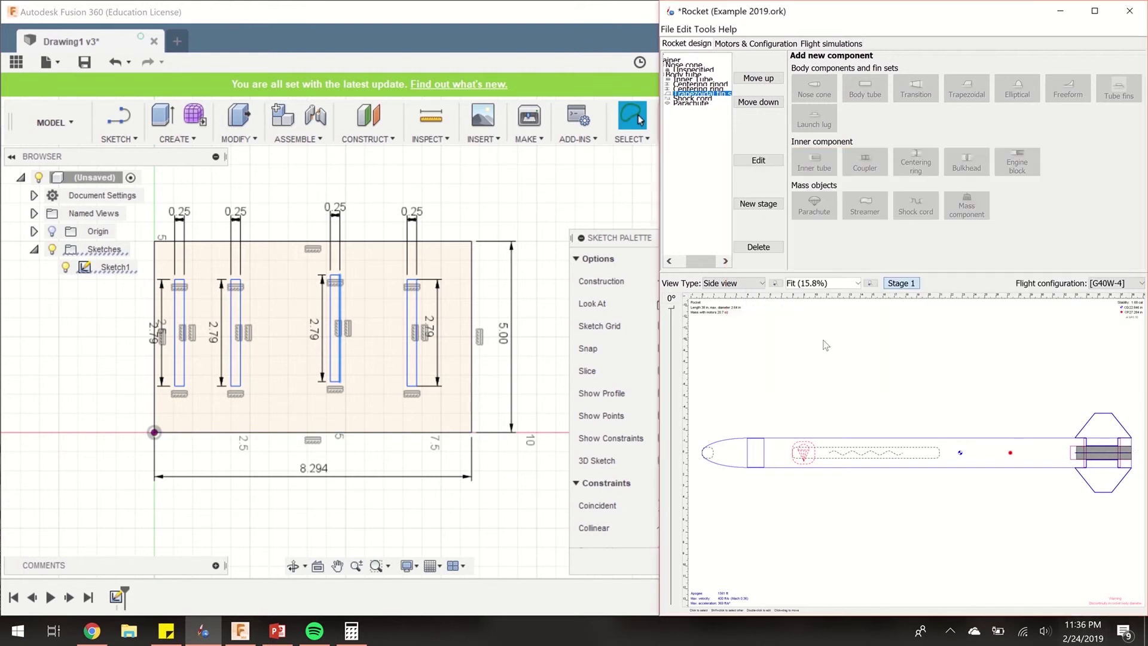
double_click(700, 88)
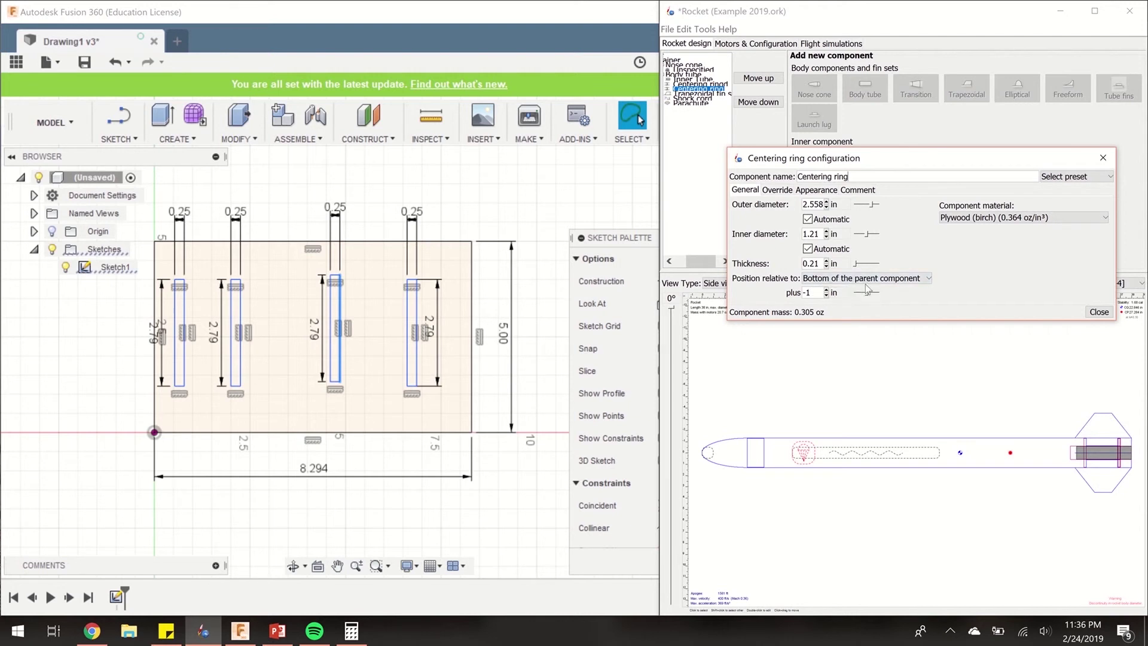
left_click(826, 289)
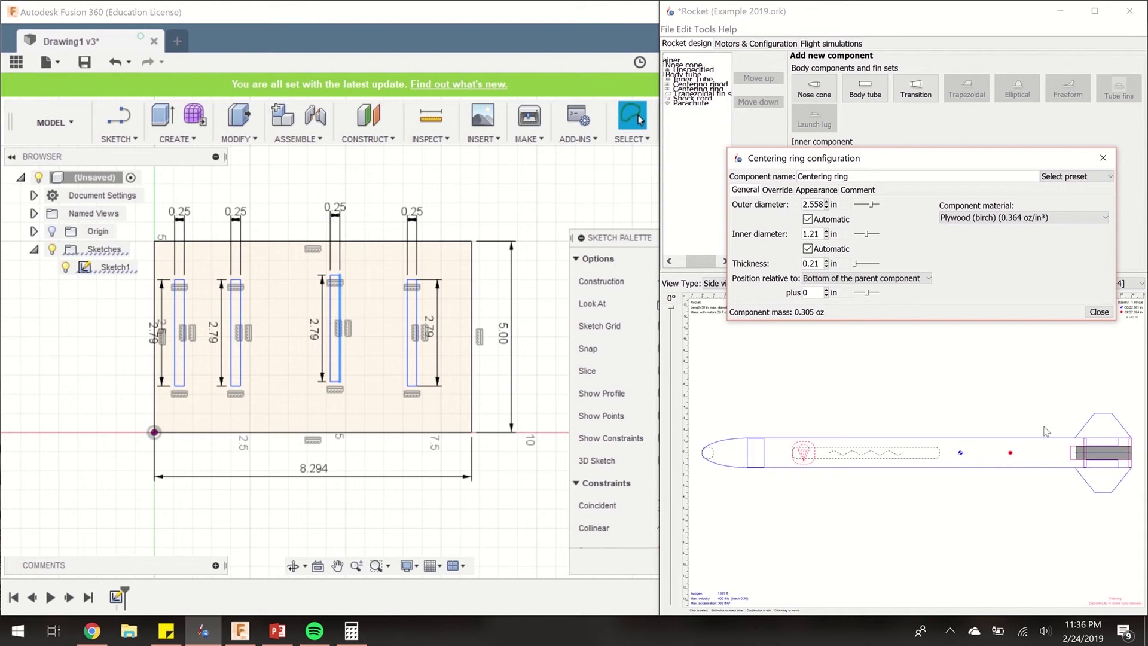
left_click(827, 295)
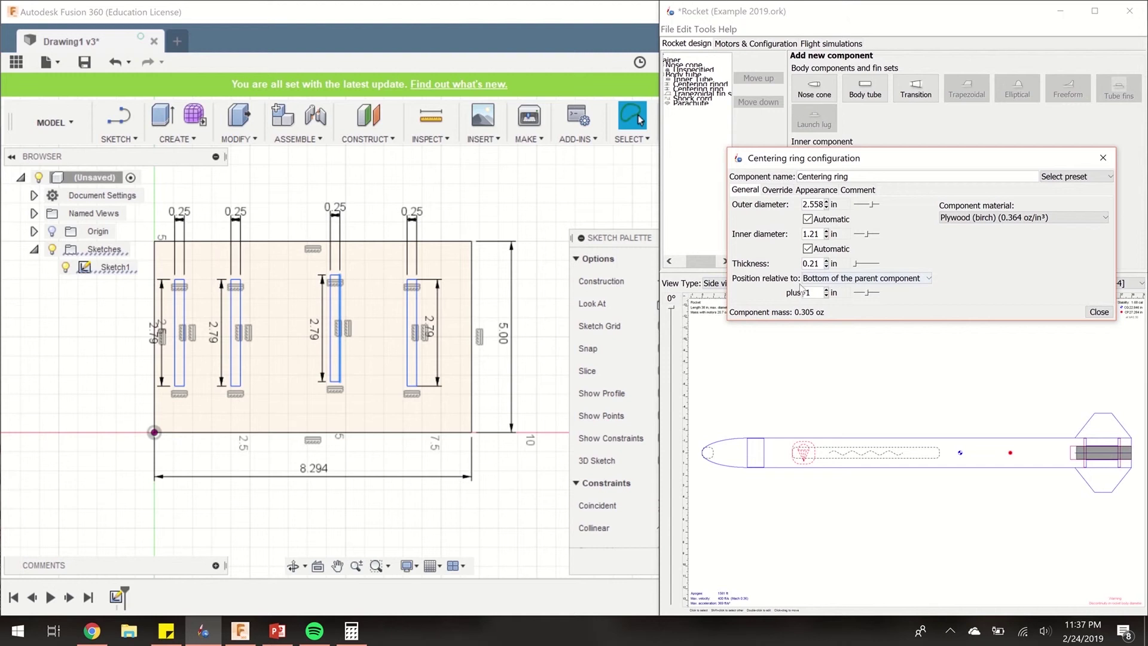
left_click(1099, 312)
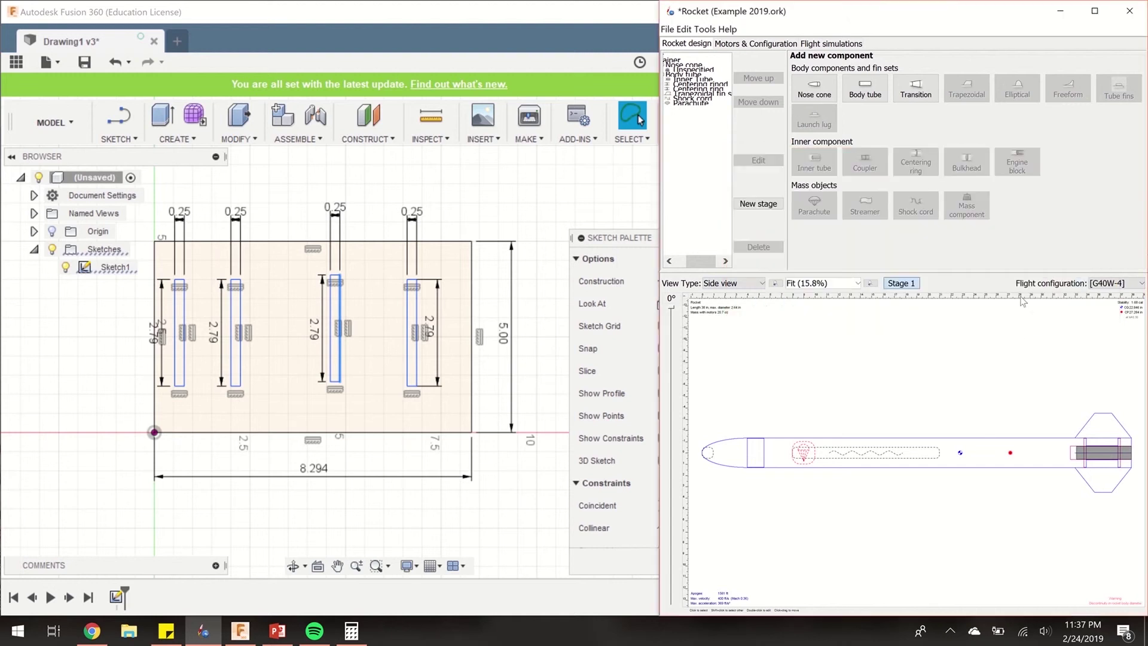
double_click(1110, 436)
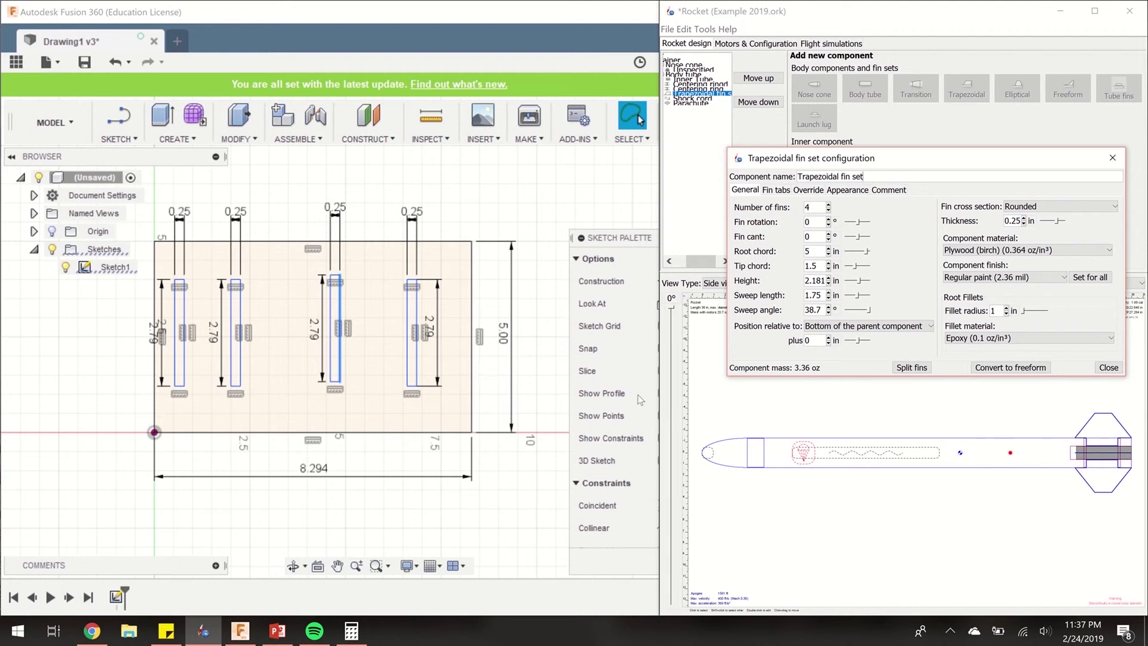
- Add a 1.21 in dimension from a slot's bottom to the plate's bottom edge
left_click(116, 140)
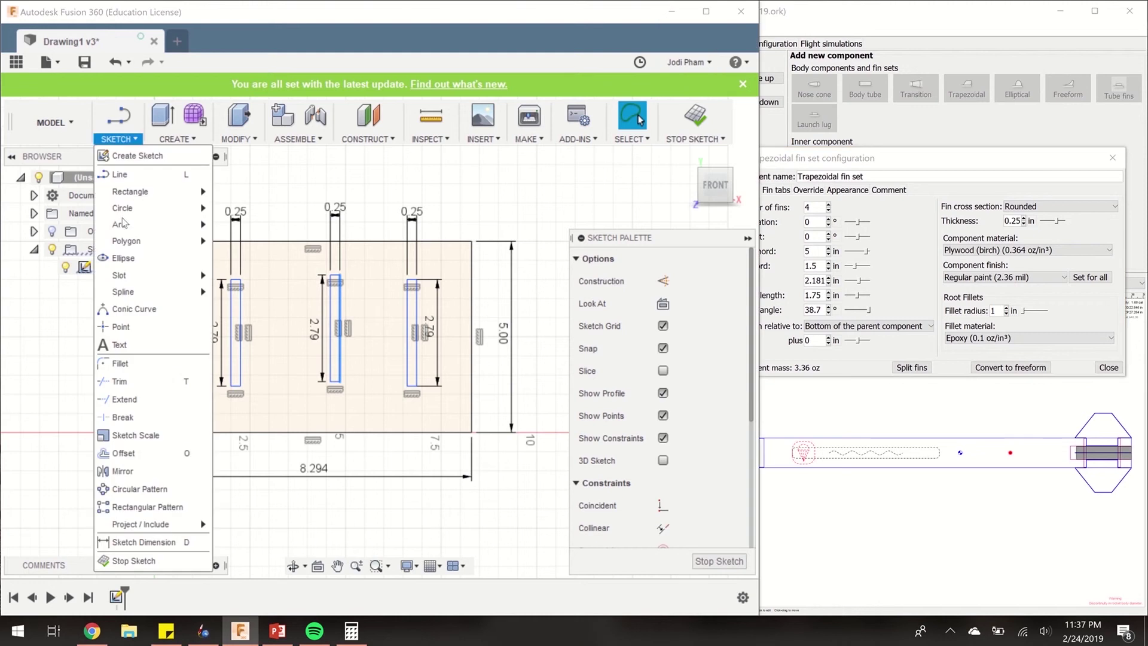
left_click(161, 542)
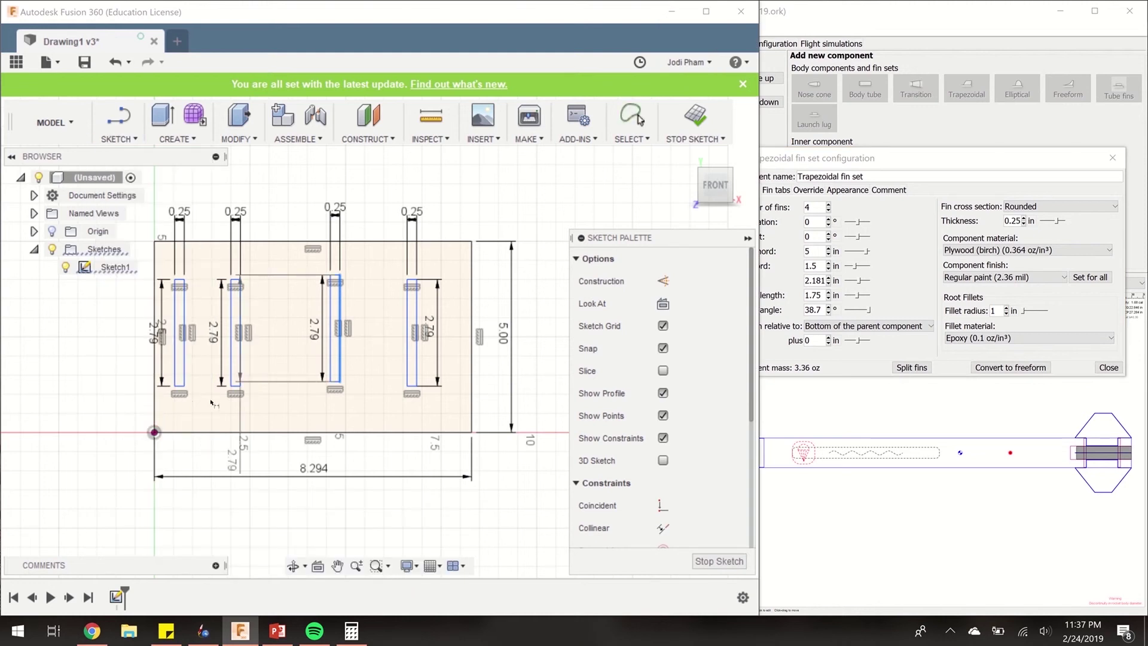
key("Escape")
left_click(117, 139)
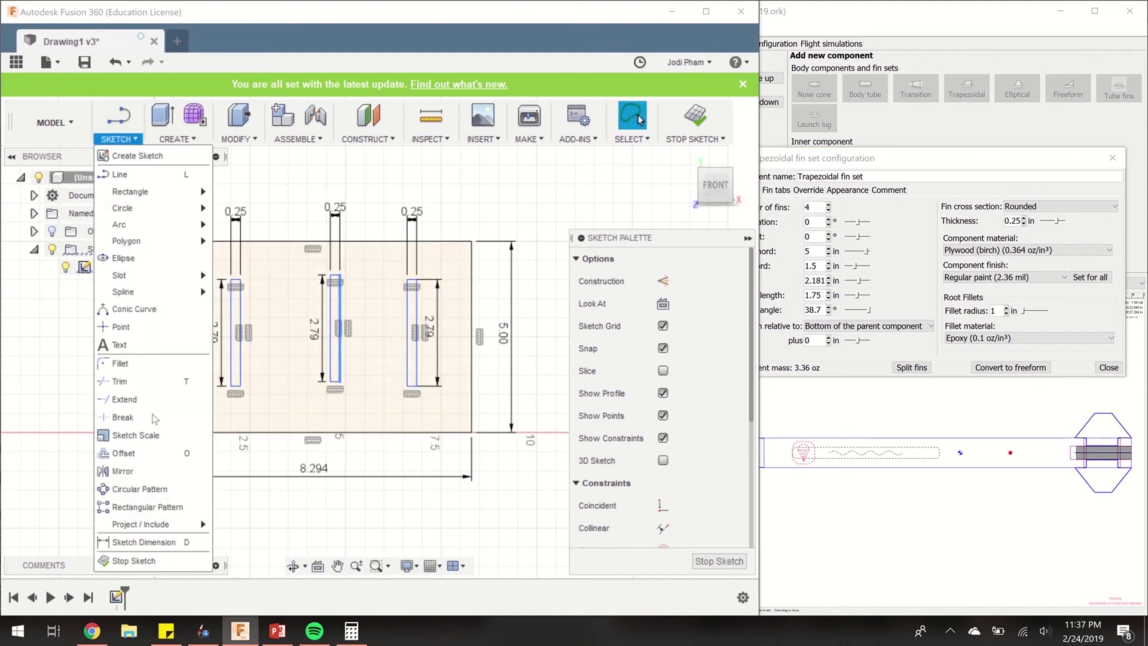
left_click(153, 544)
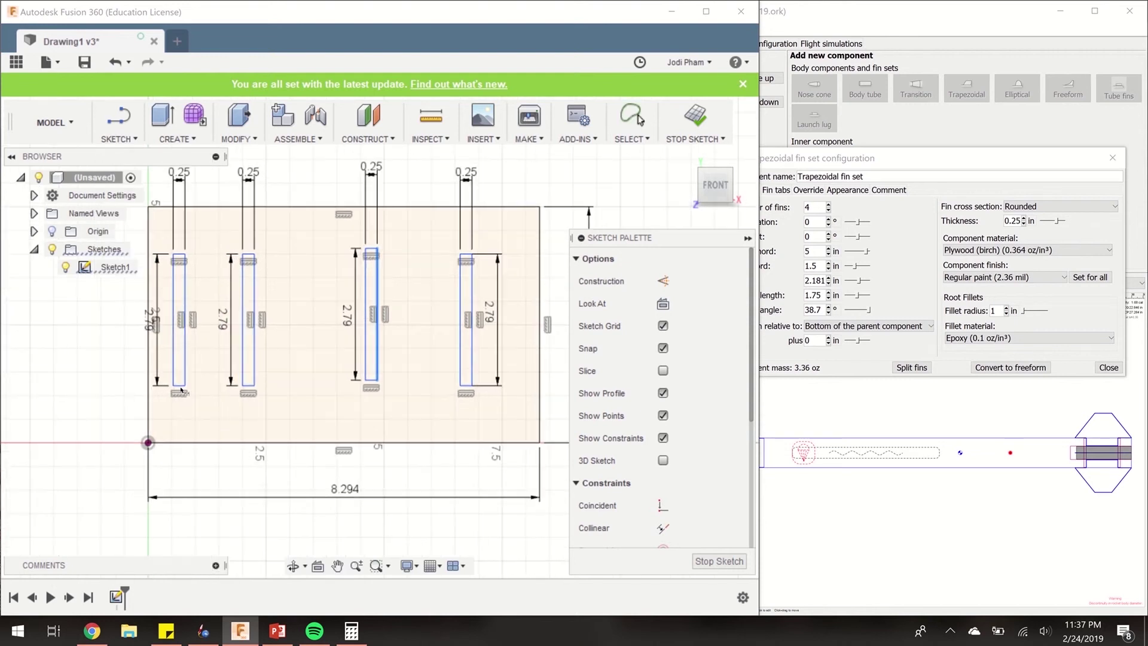
scroll(181, 390, "up", 2)
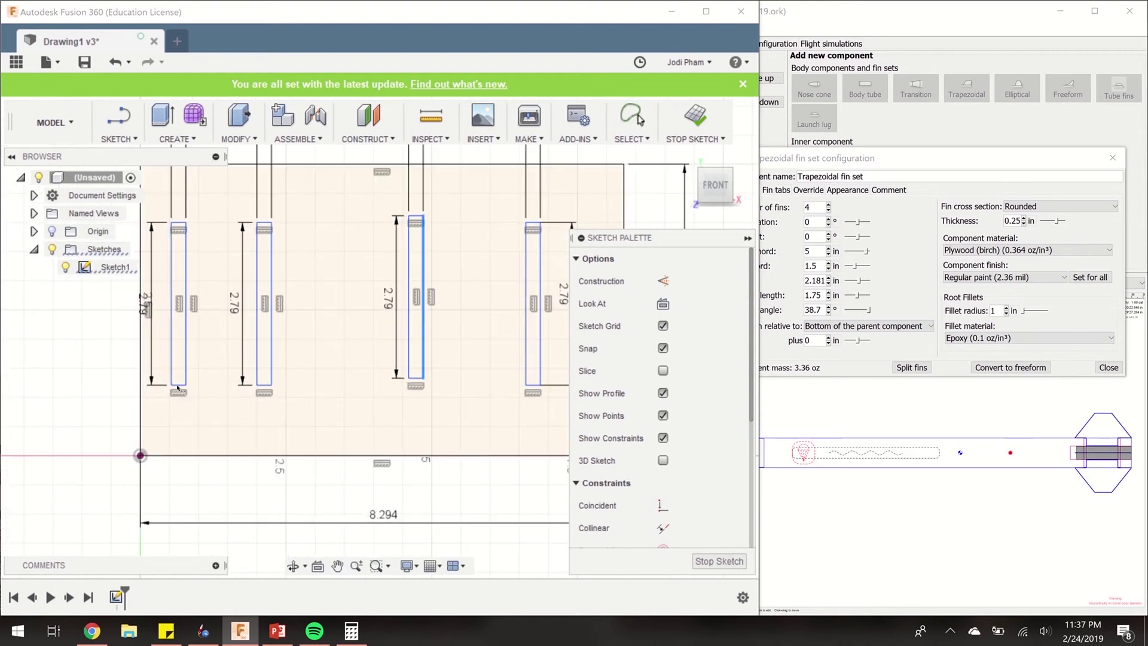
left_click(178, 387)
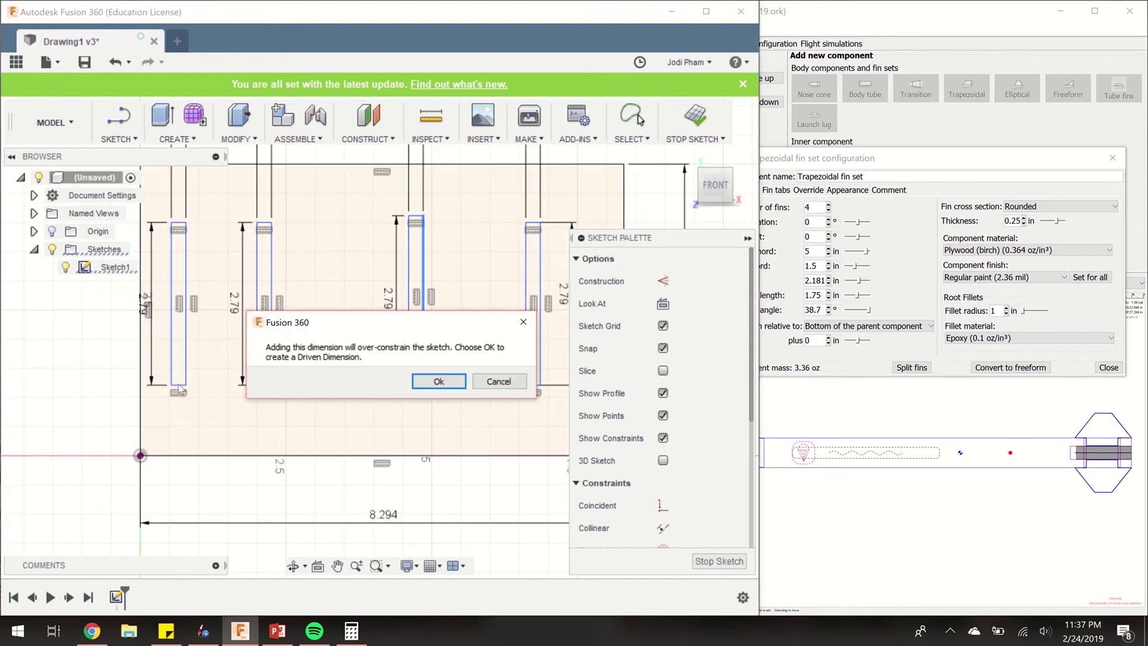
left_click(493, 386)
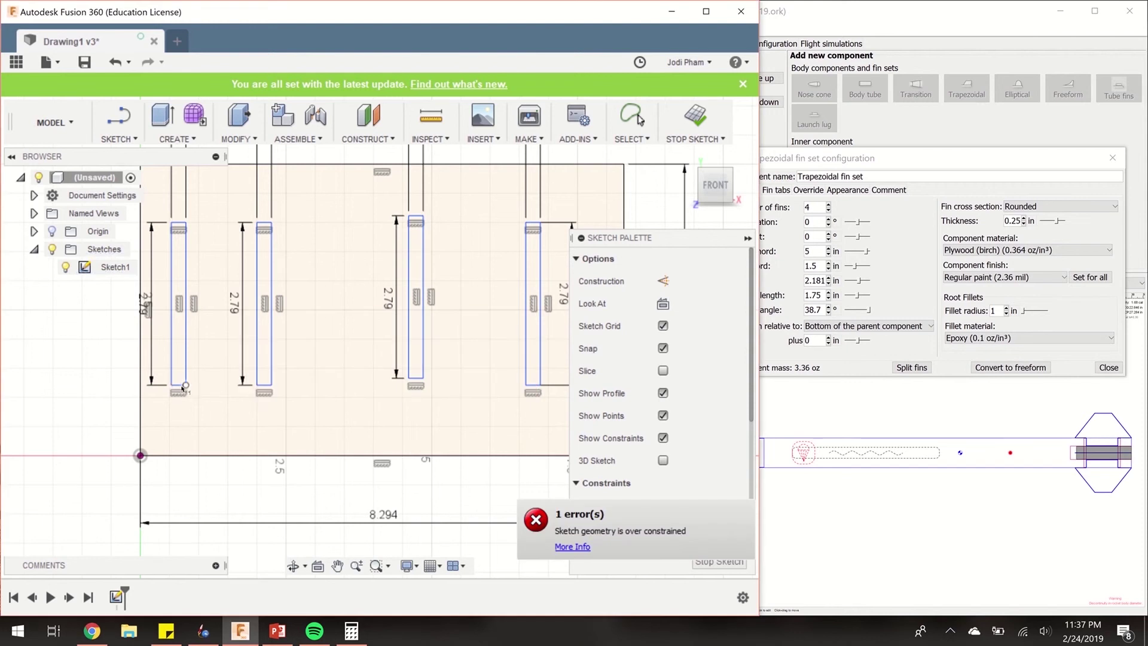
left_click(184, 457)
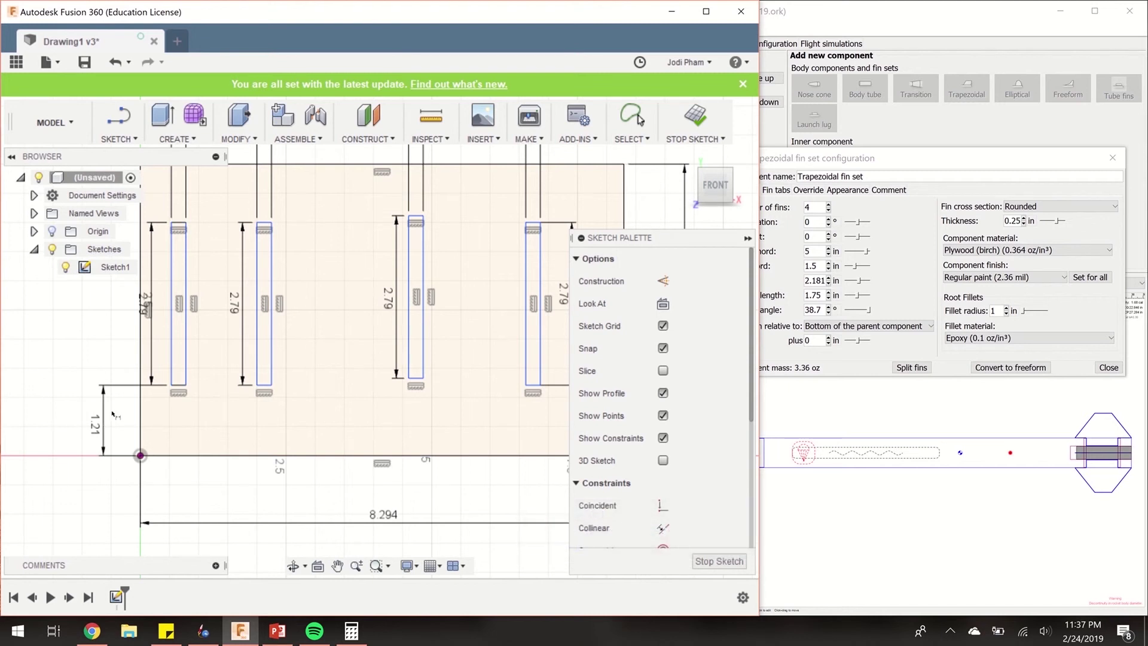
left_click(262, 386)
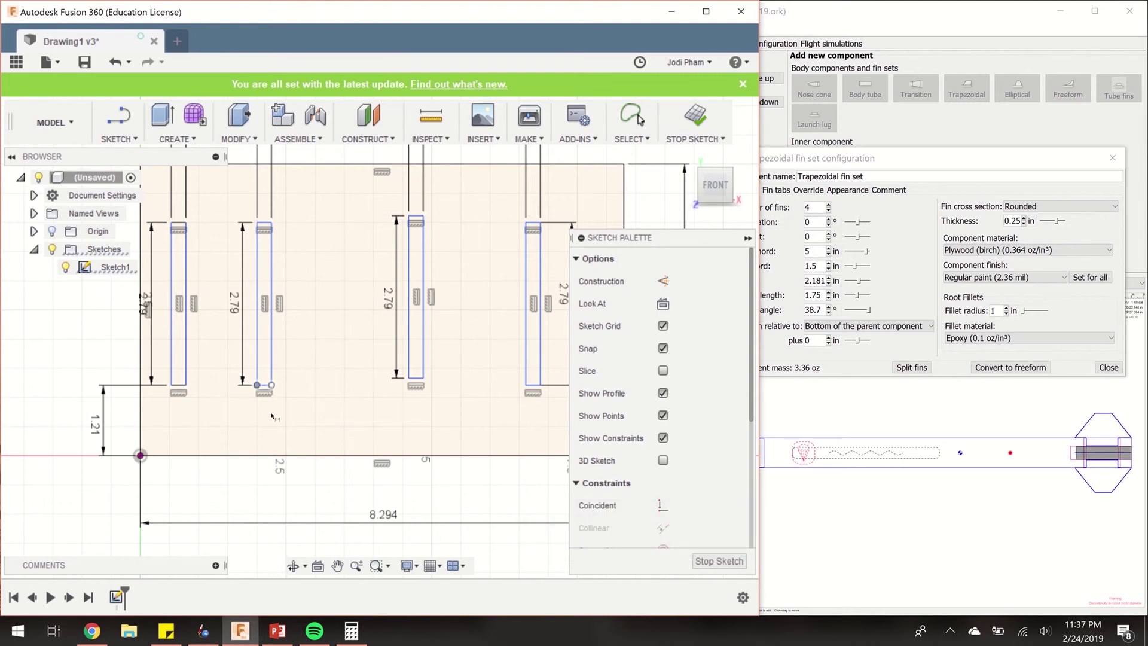
left_click(261, 456)
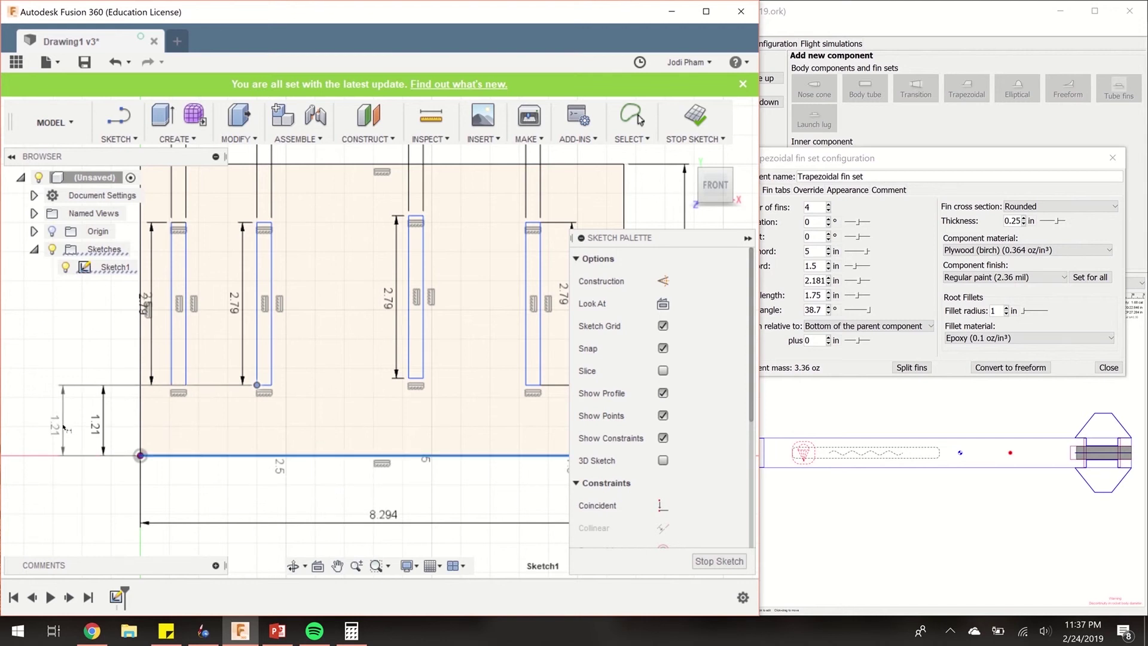
left_click(64, 428)
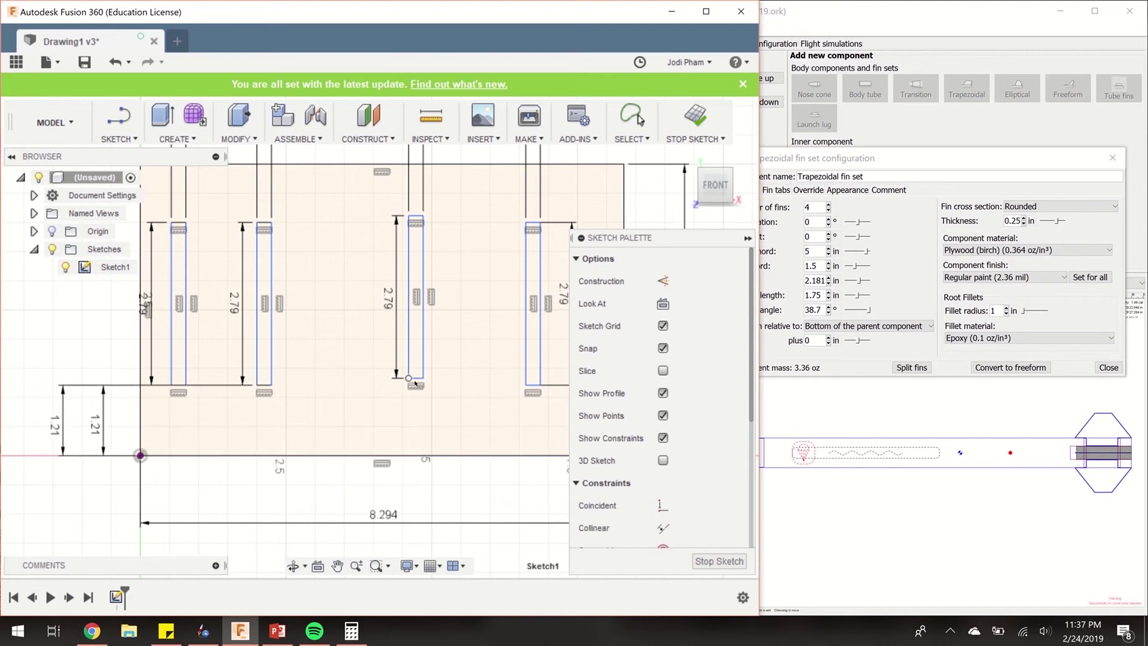
- Dimension the third slot's bottom above the plate bottom, editing its 1.327 value
scroll(415, 383, "up", 3)
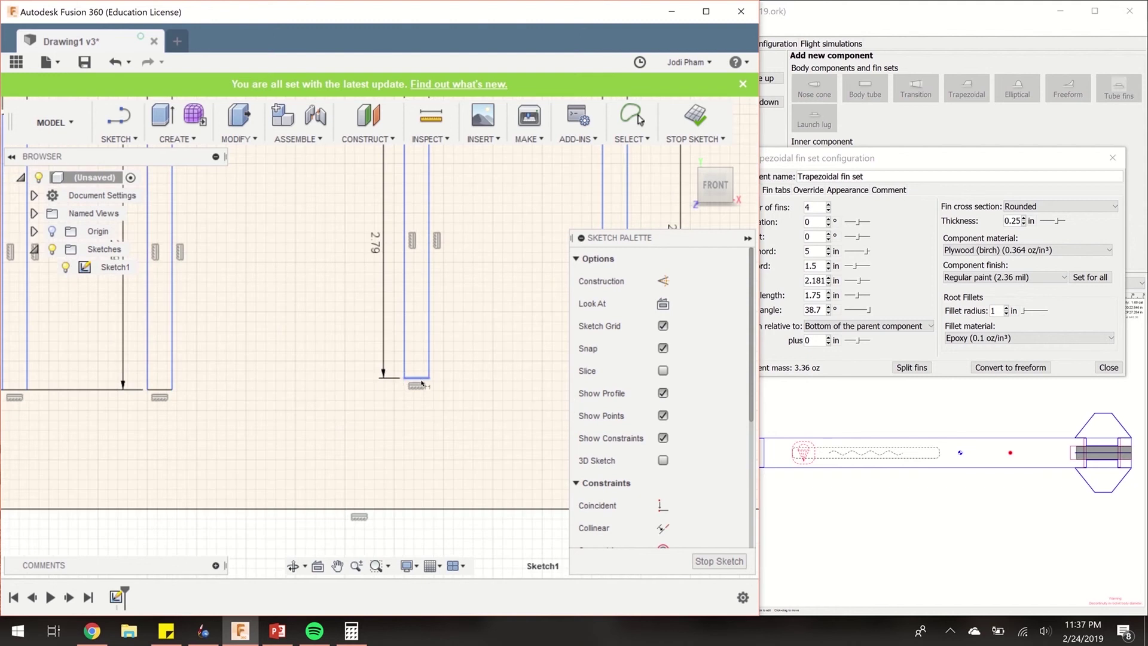
left_click(422, 384)
left_click(383, 509)
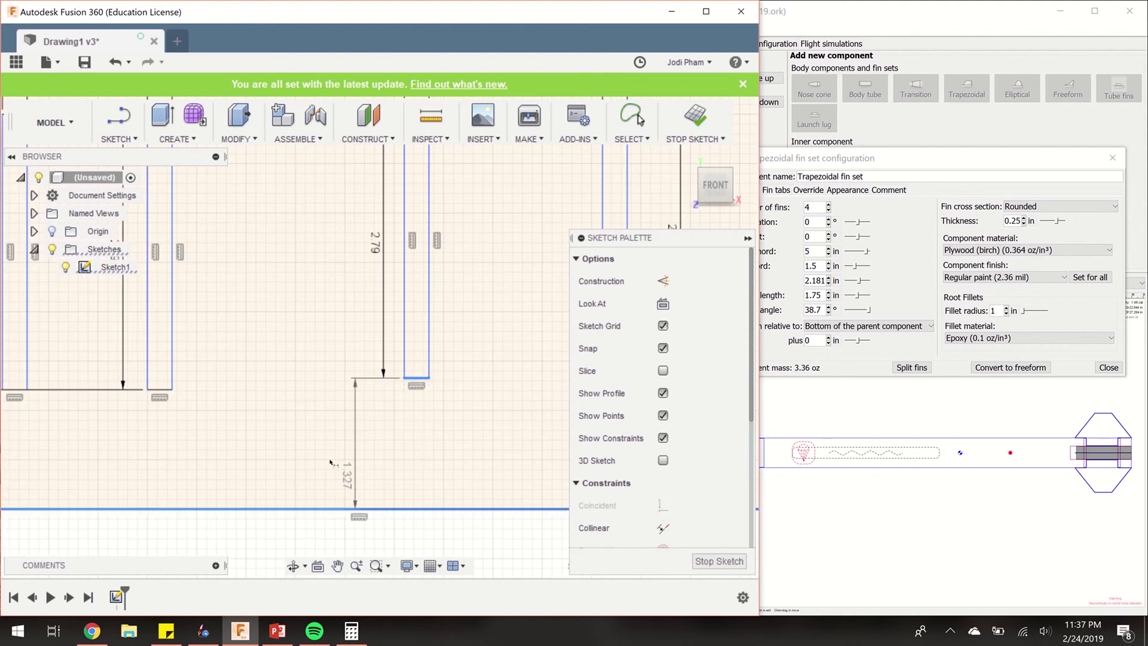
left_click(301, 446)
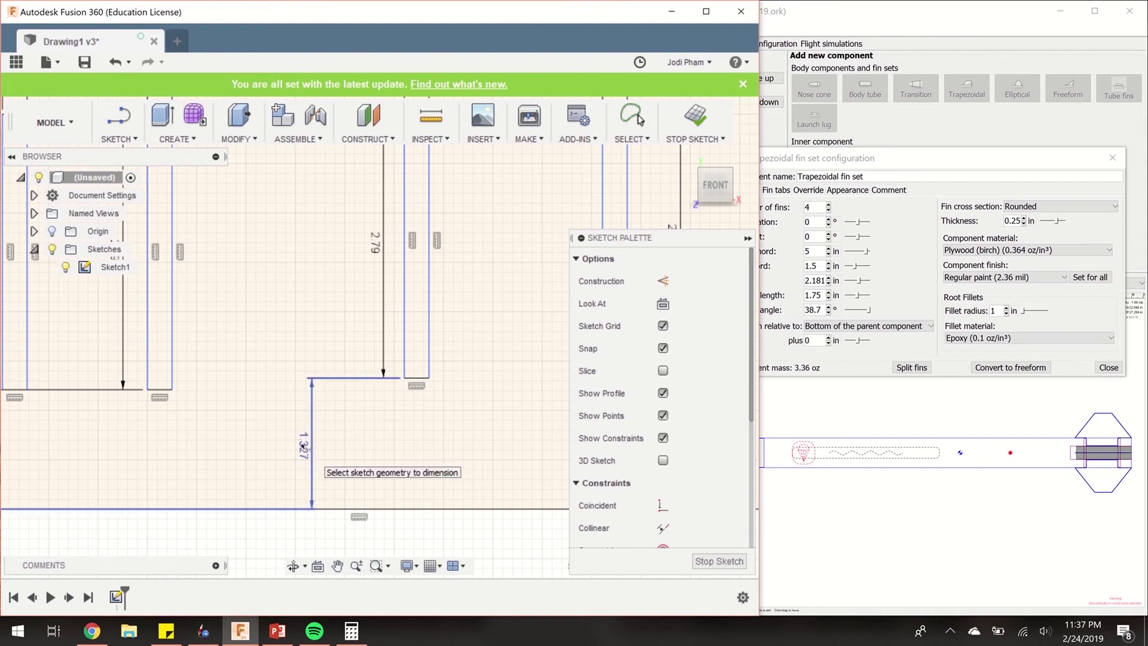
double_click(303, 445)
type("1.21")
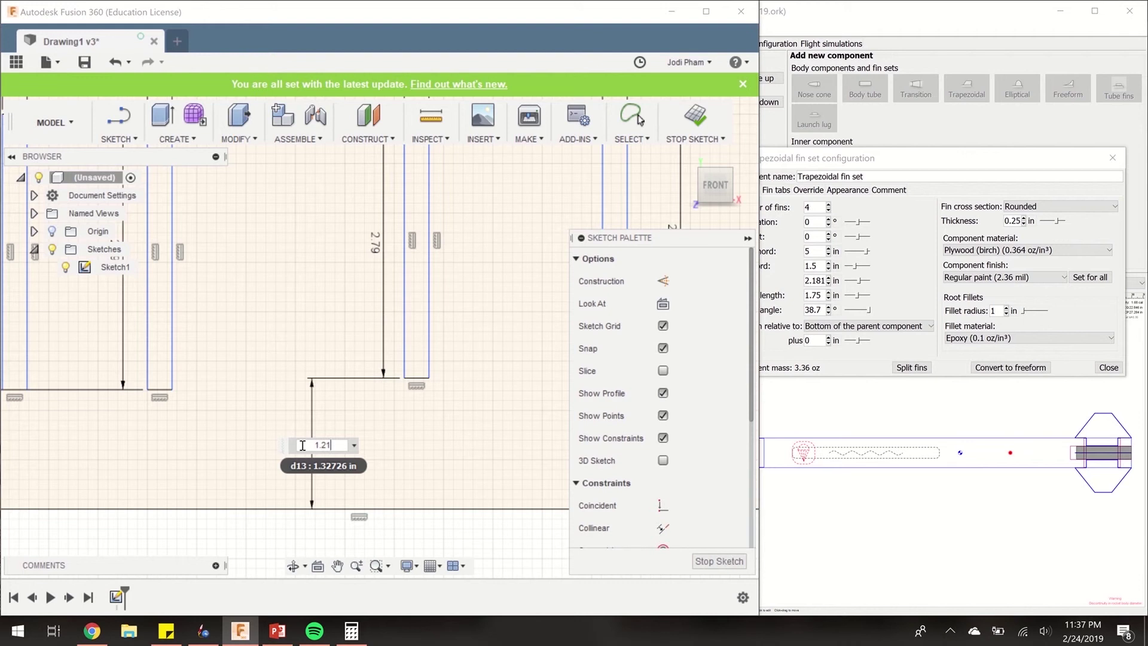
key("Return")
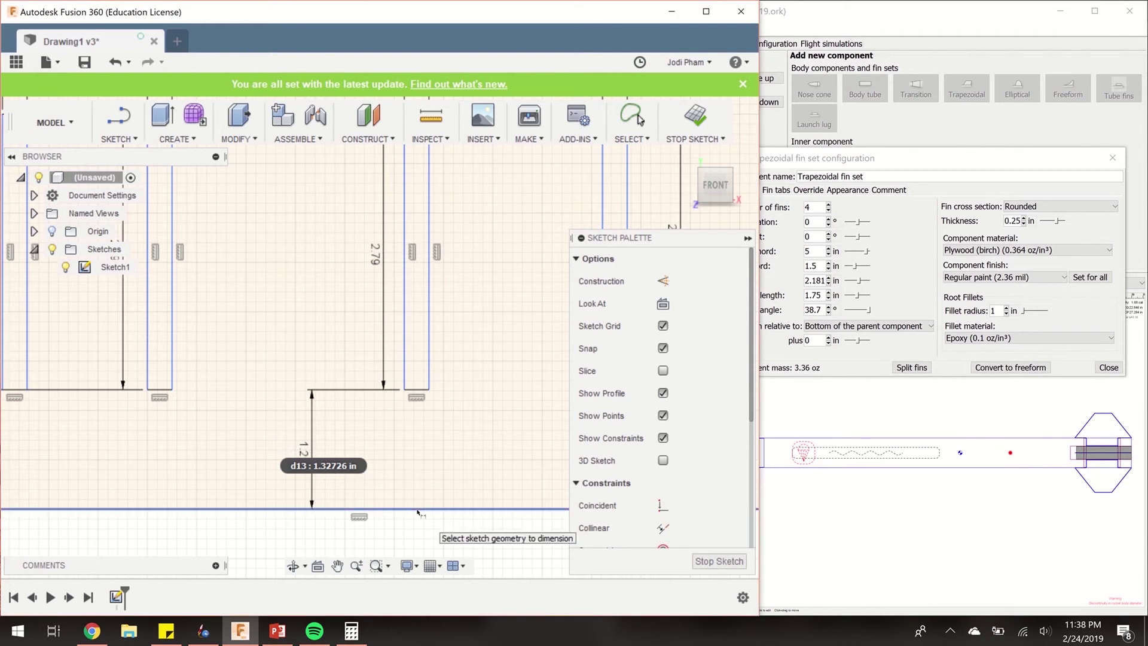
- Dimension the fourth slot 1.21 in above the plate bottom, then zoom out to the whole plate
scroll(419, 513, "up", 3)
middle_click_drag(516, 453, 169, 430)
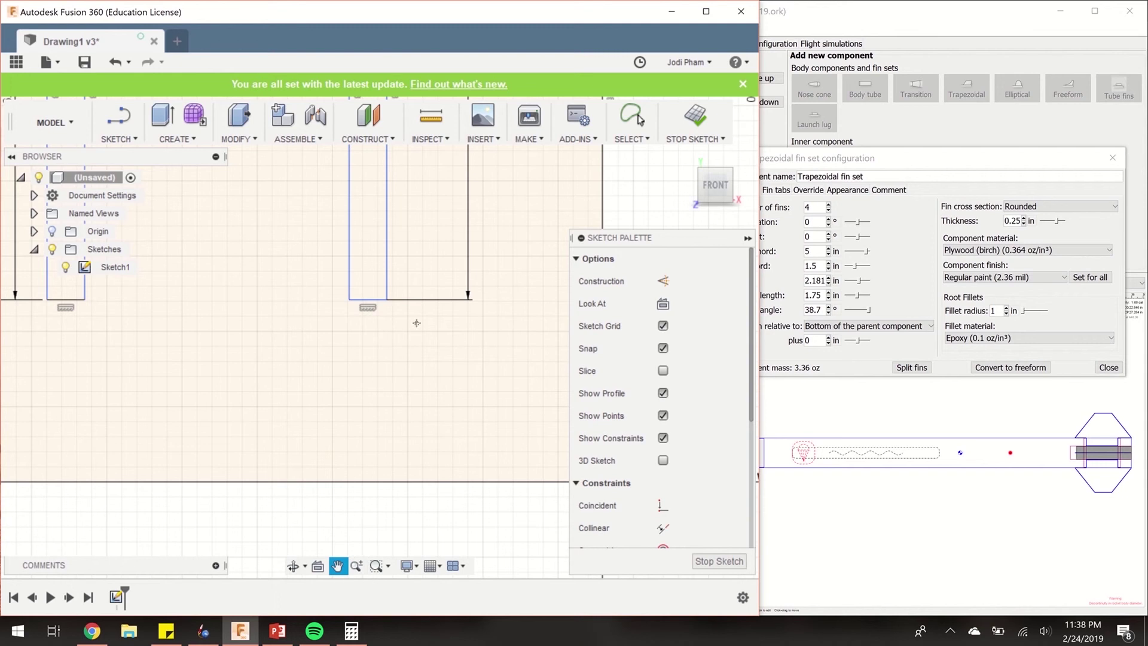
left_click(371, 302)
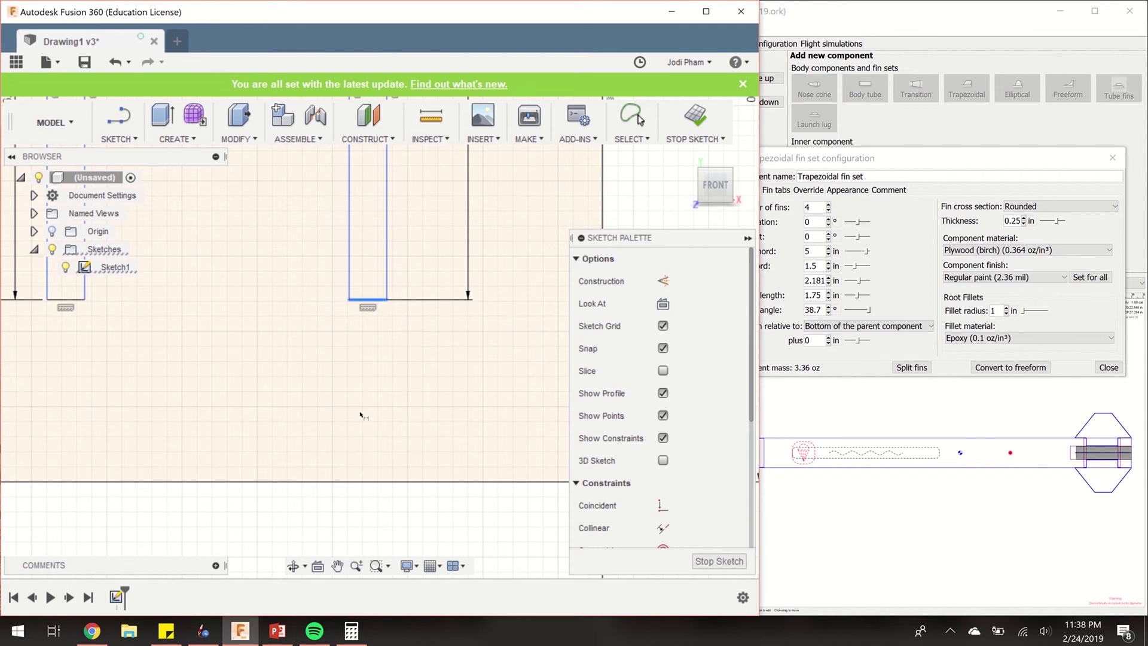
left_click(359, 482)
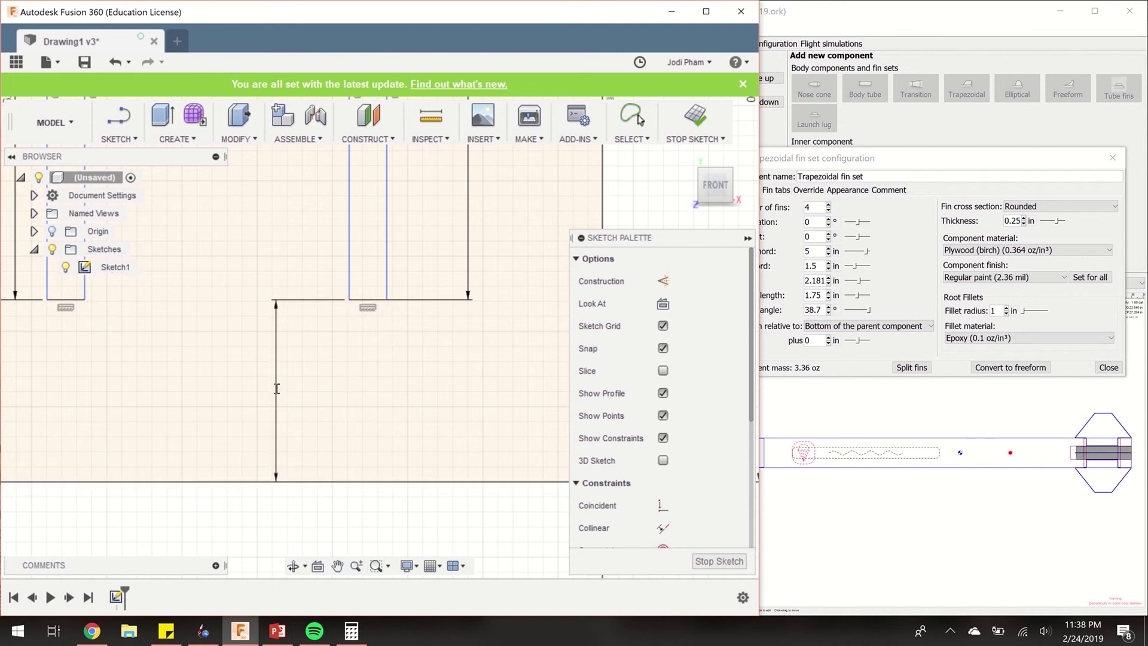
left_click(277, 390)
key("Return")
left_click(357, 566)
left_click_drag(217, 351, 208, 250)
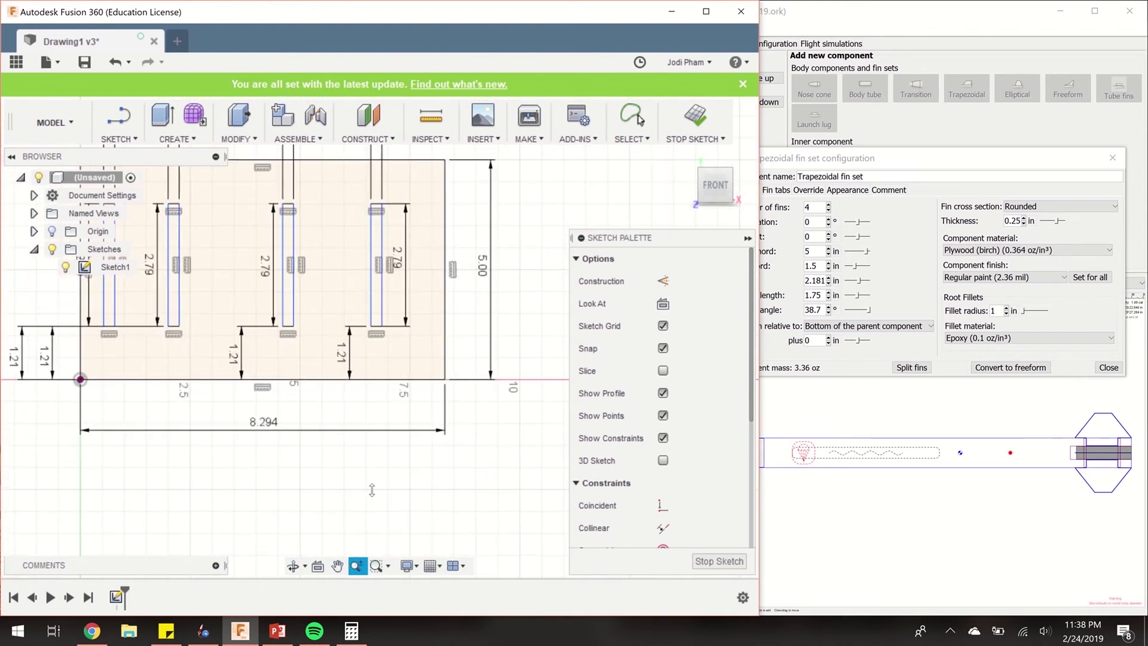
- Drag the first, second and third slots right so all four spread evenly across the plate
left_click(338, 566)
left_click_drag(299, 348, 380, 402)
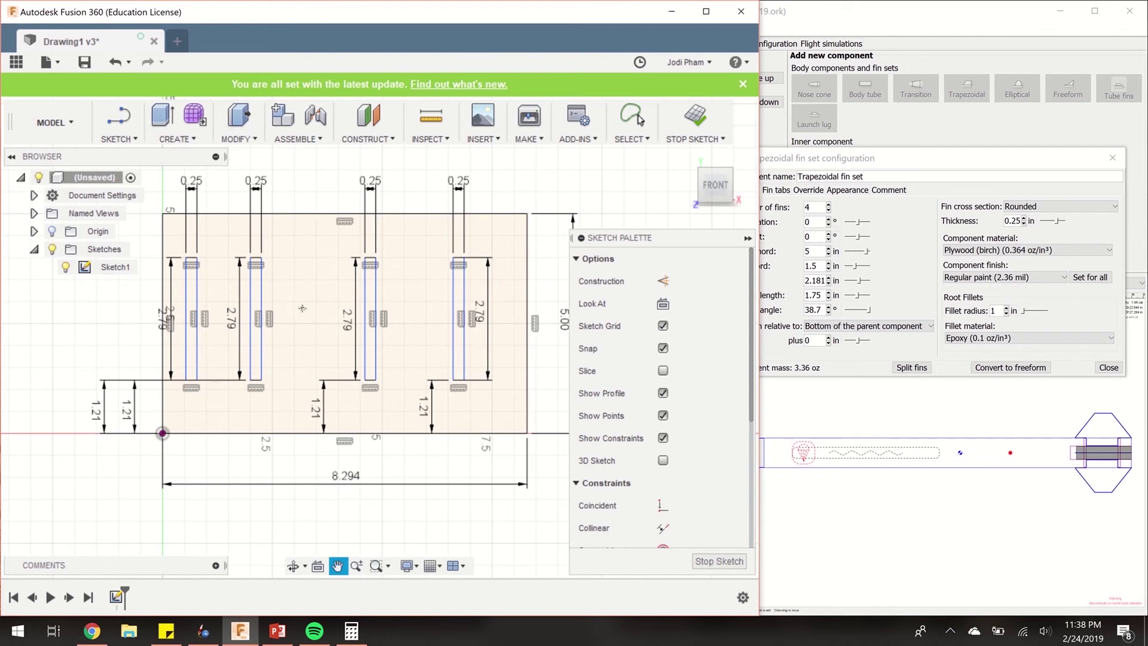
key("d")
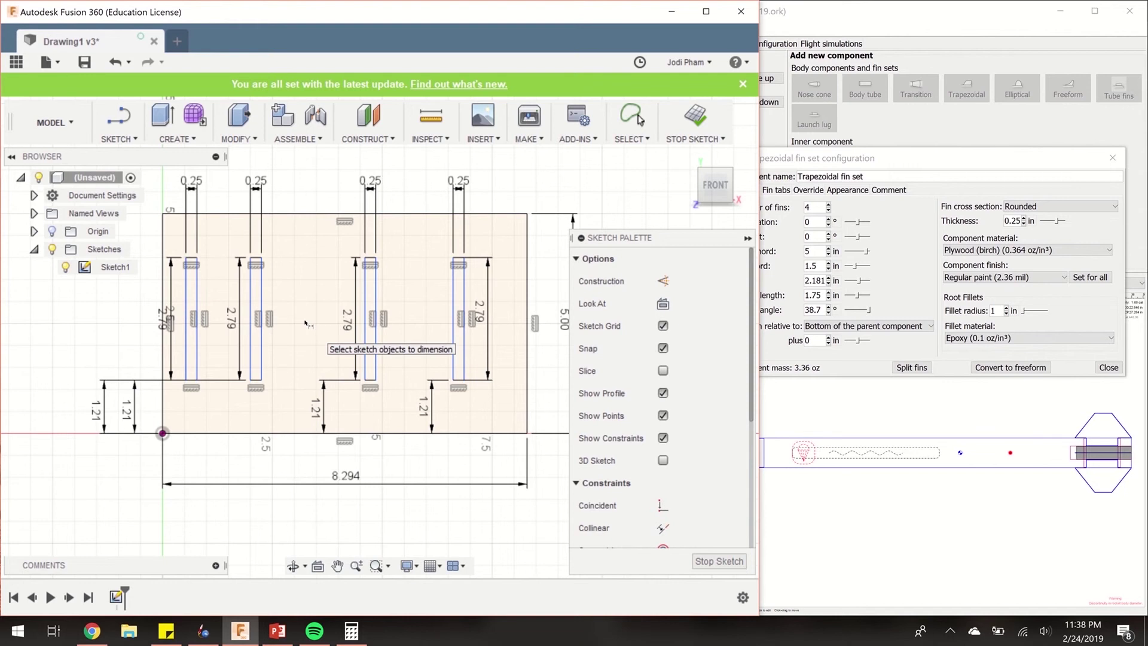
key("Escape")
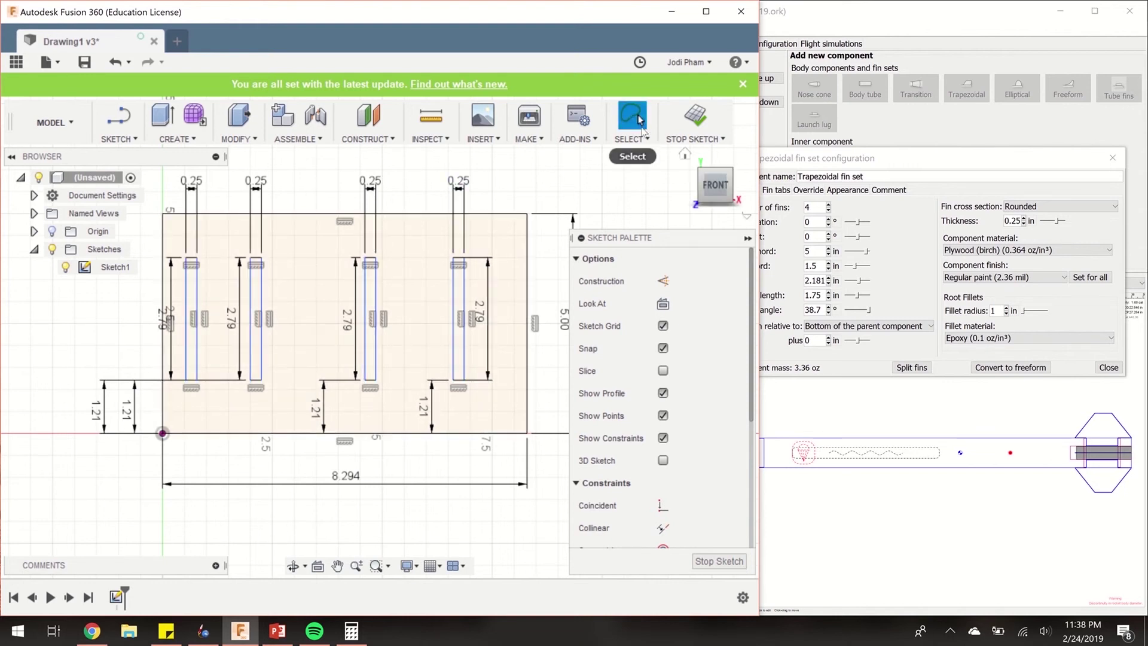
left_click(377, 296)
left_click_drag(417, 302, 479, 303)
left_click(465, 303)
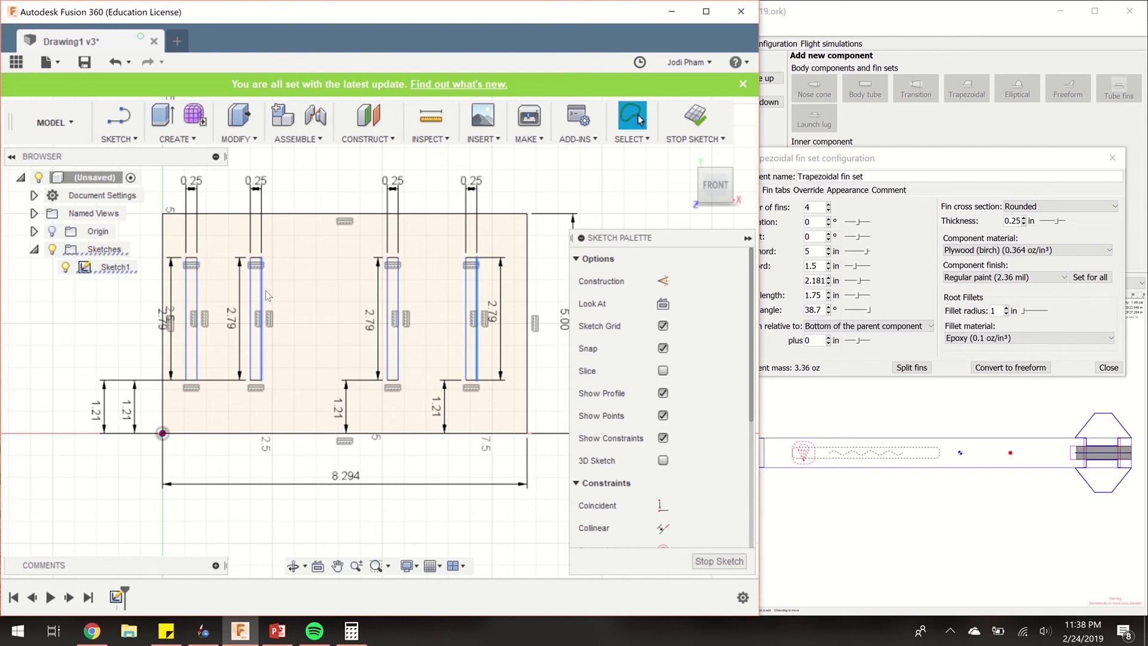
left_click_drag(266, 291, 306, 296)
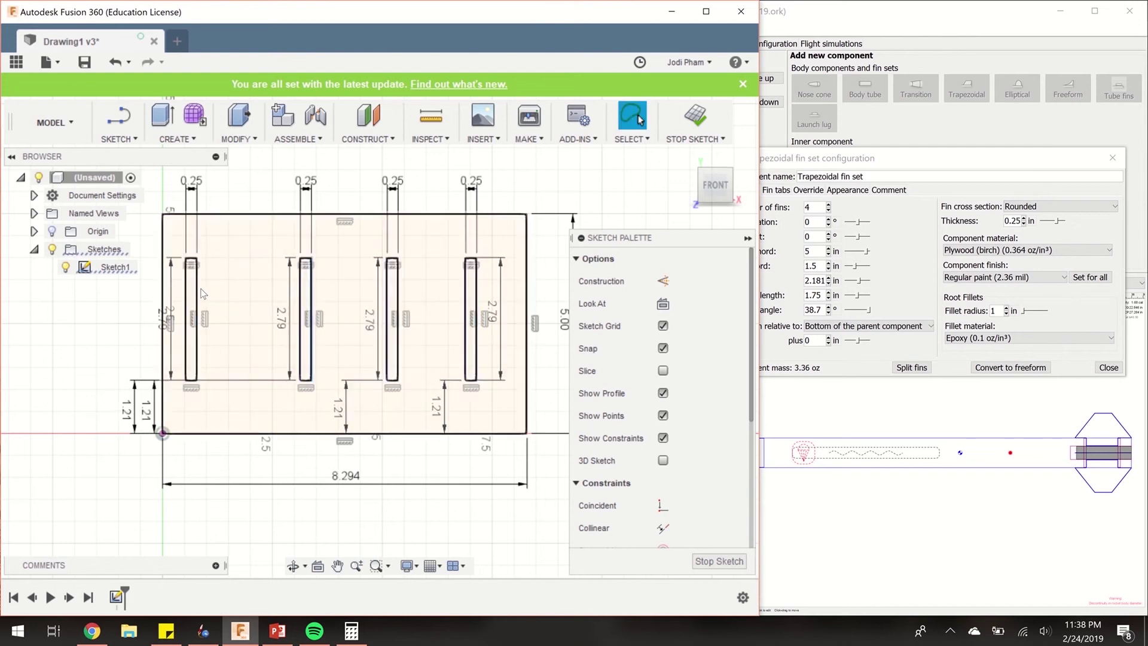
left_click_drag(199, 293, 224, 295)
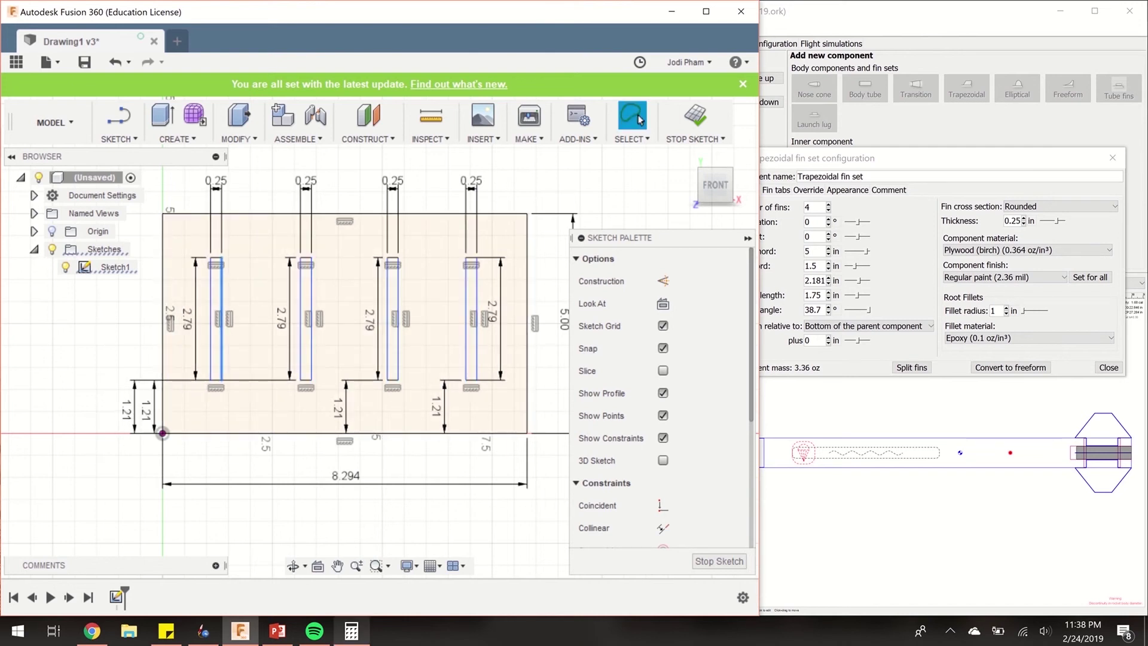
- Place Calculator beside Fusion and compute 8.2937976 − 1 = 7.2937976
left_click(352, 635)
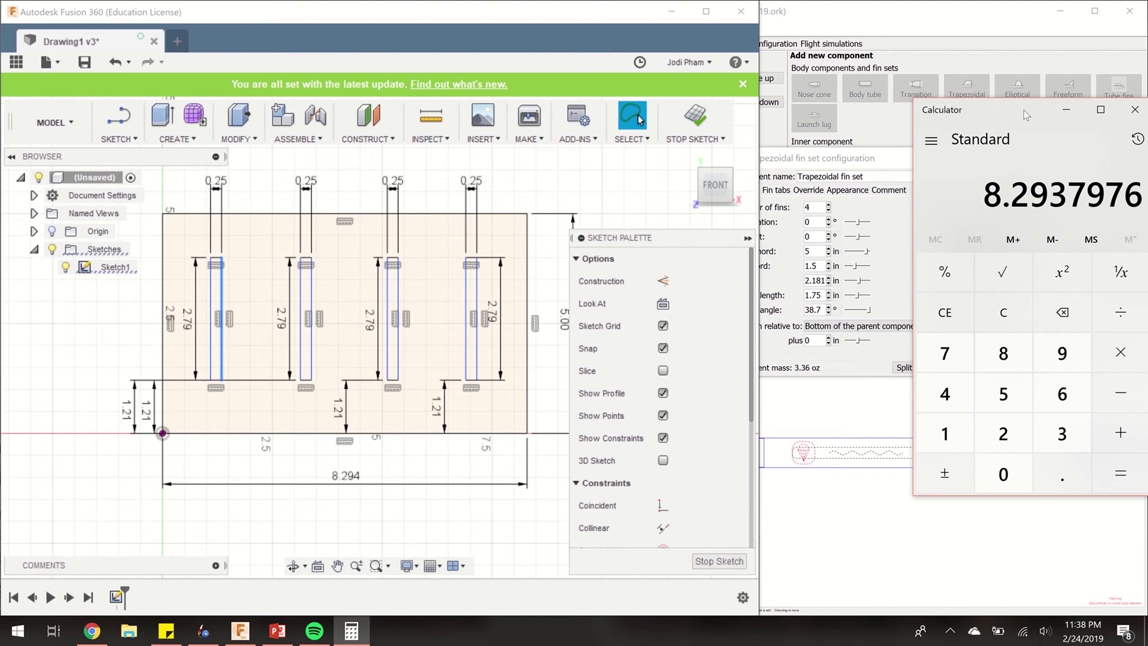
left_click_drag(1024, 110, 847, 98)
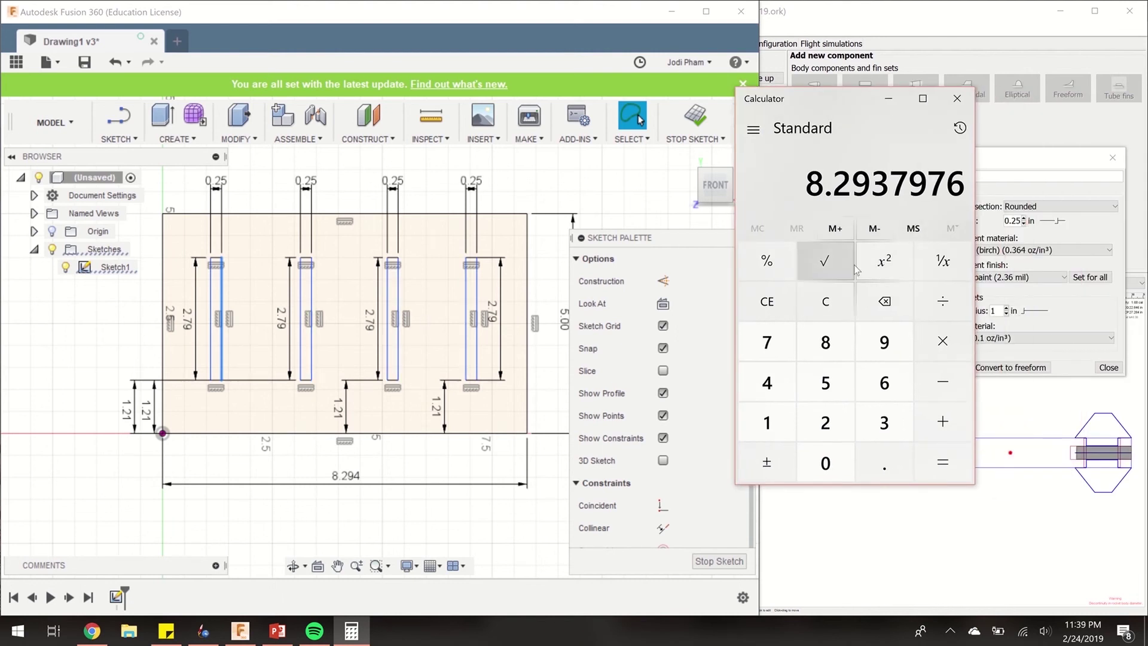
key("minus")
key("1")
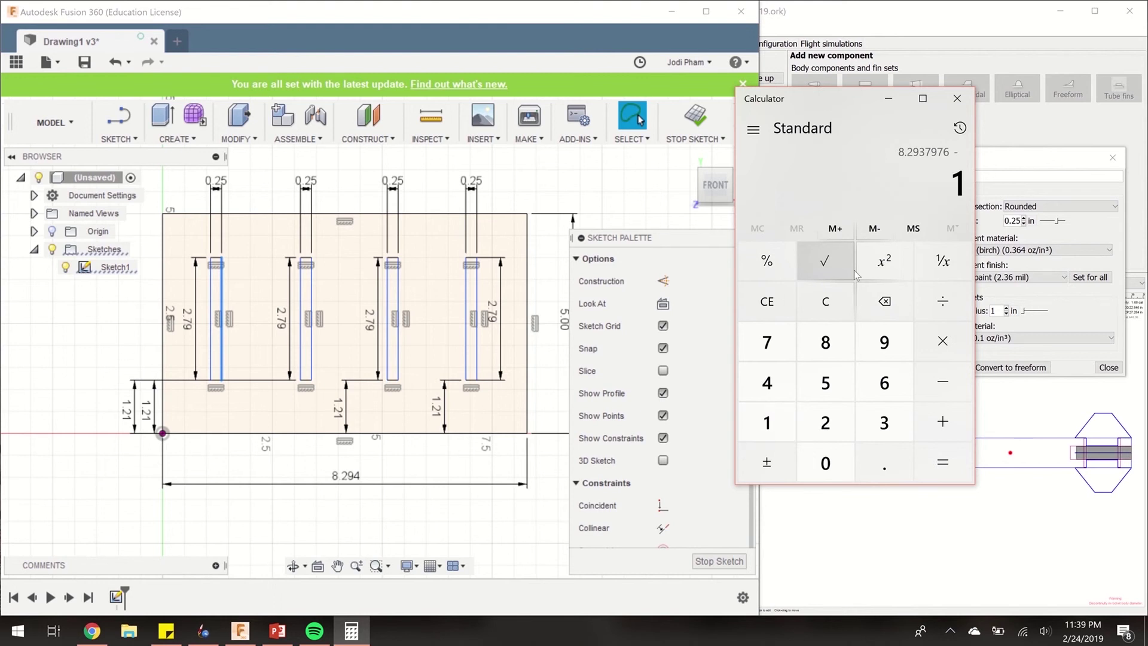
key("Return")
- Divide 7.2937976 by 4 to get the 1.8234494 slot spacing
left_click(333, 184)
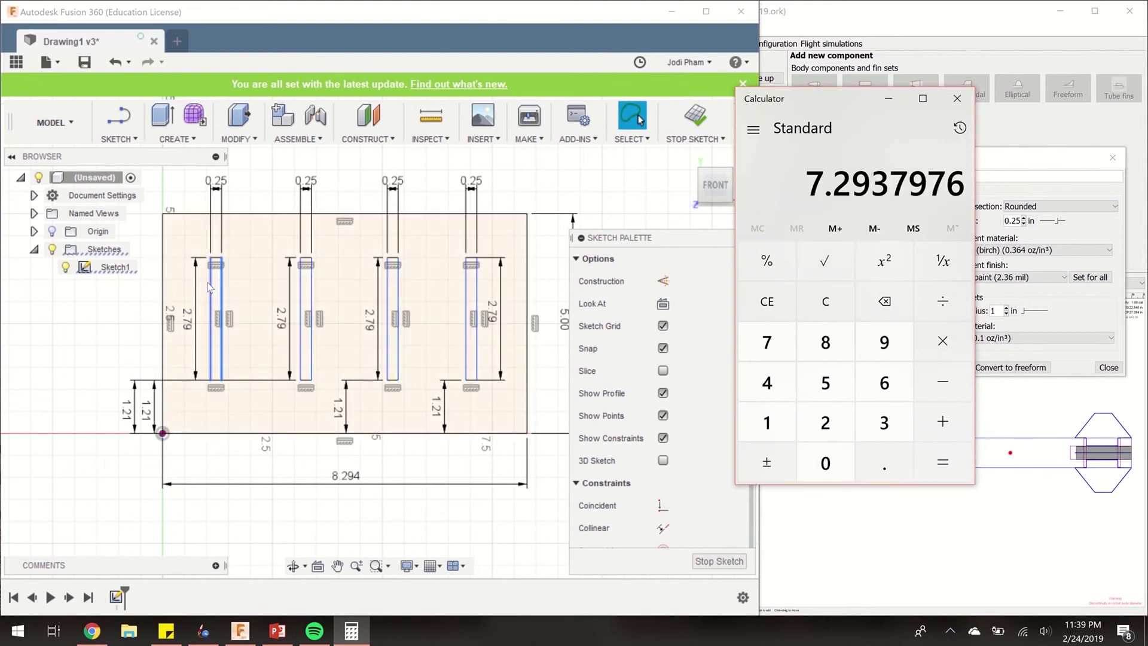
left_click(304, 306)
left_click(943, 308)
key("4")
key("Return")
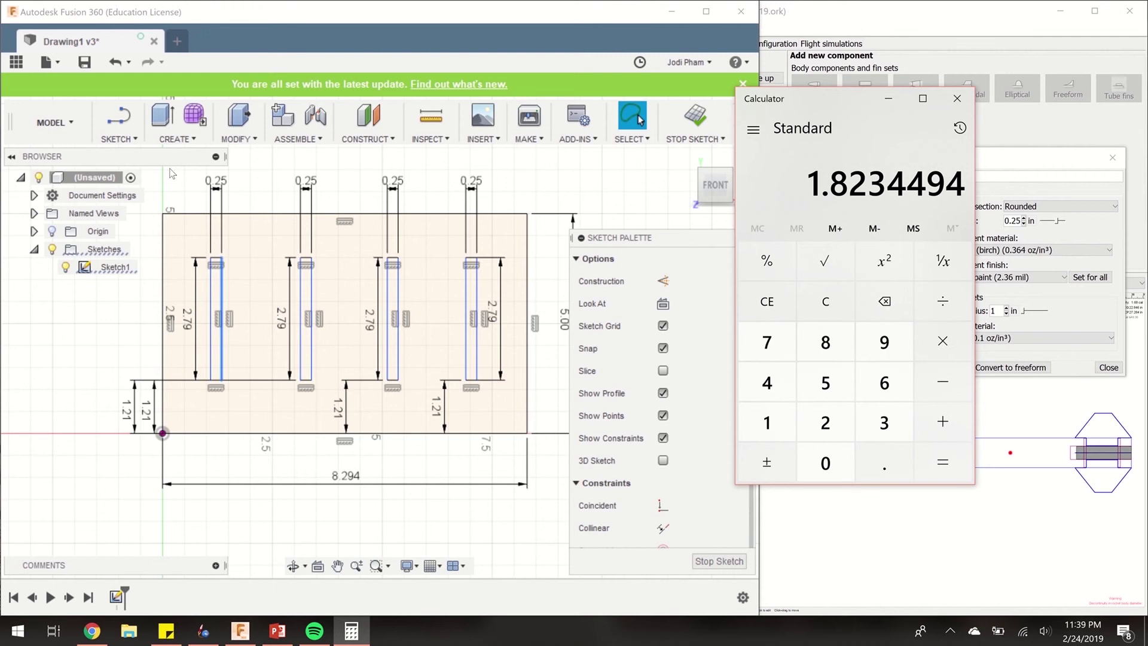
left_click(119, 137)
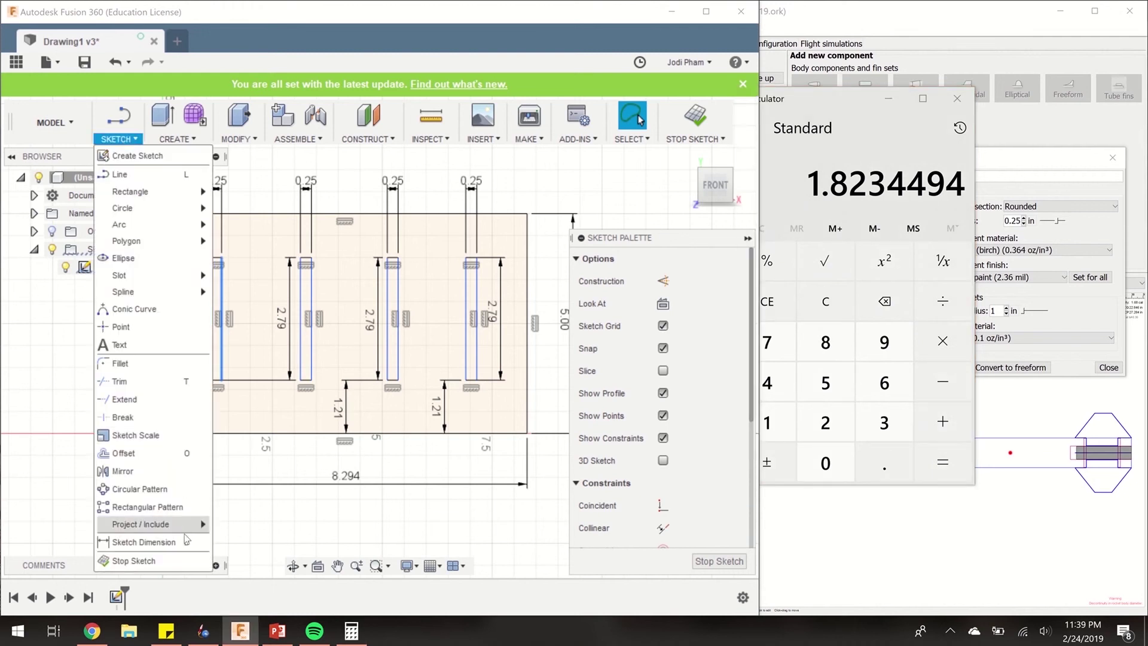
- Add a driven 2.79 length dimension on the first slot, then undo it as redundant
left_click(186, 541)
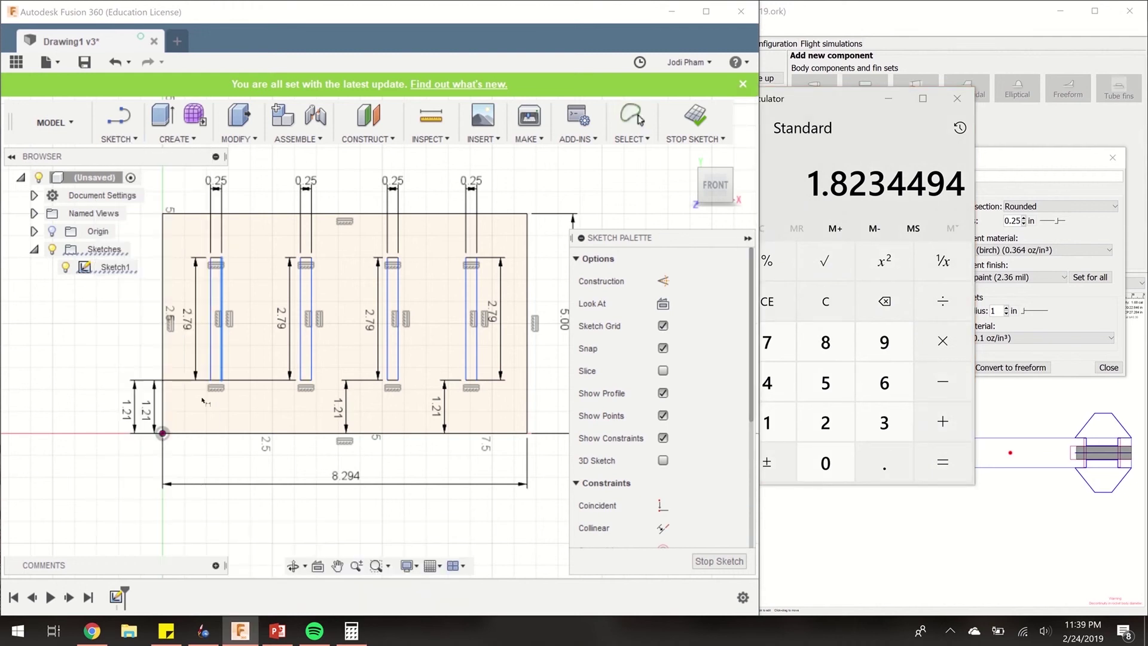
left_click(224, 338)
left_click(440, 383)
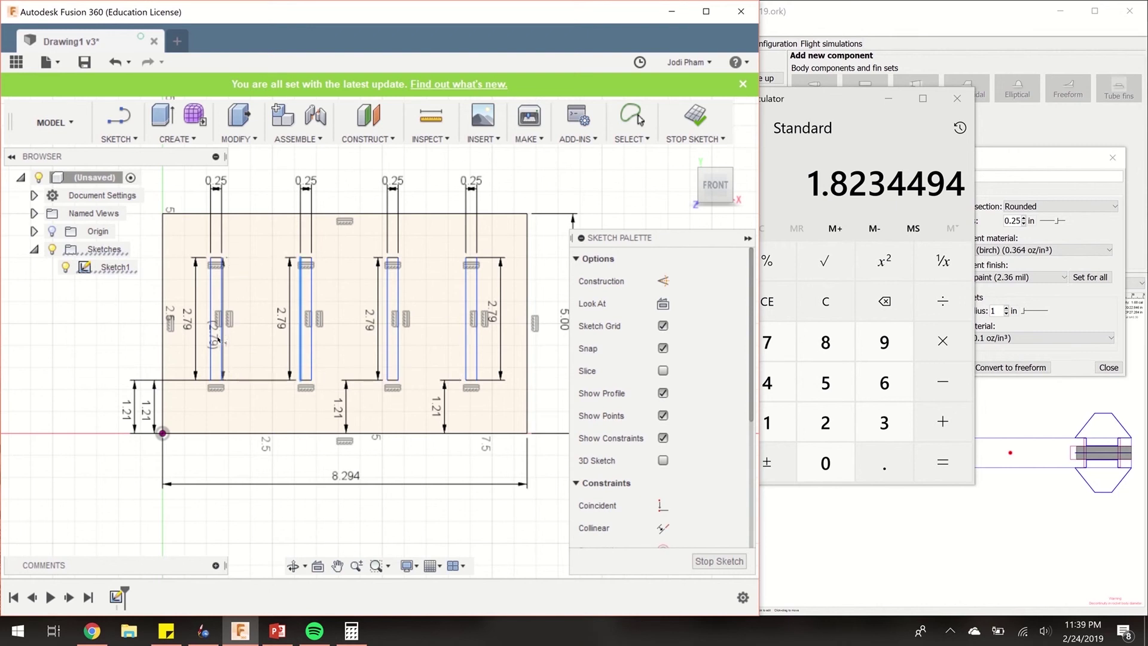
left_click(218, 339)
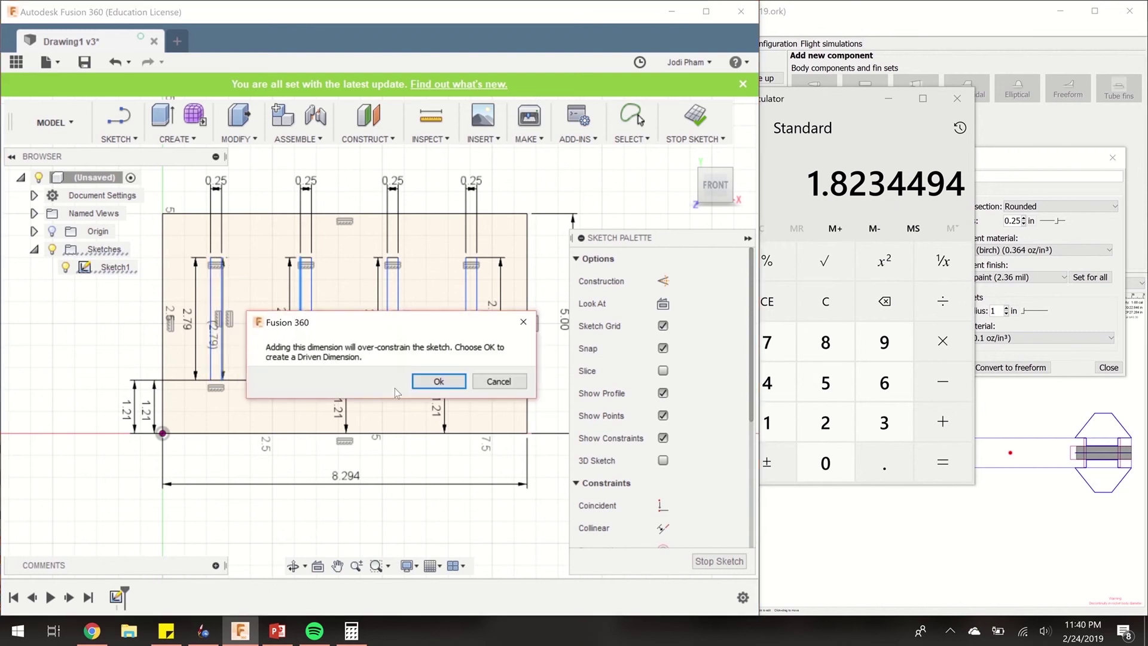
left_click(494, 382)
key("Escape")
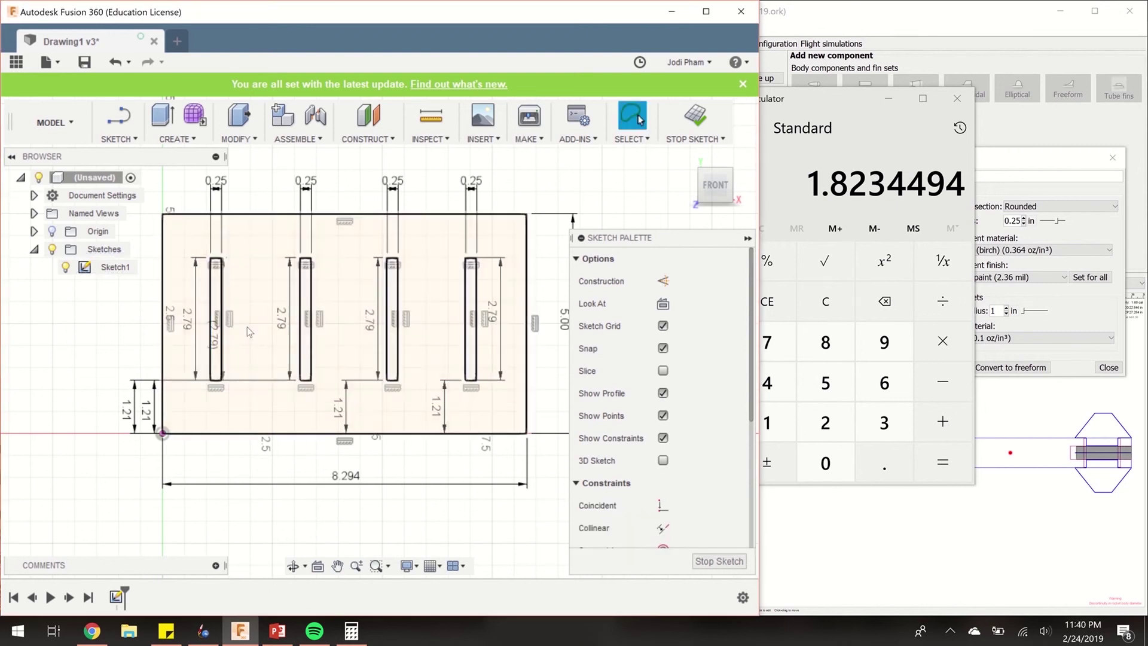
key("ctrl+z")
- Dimension the gap between the first and second slots at 1.823
left_click(222, 299)
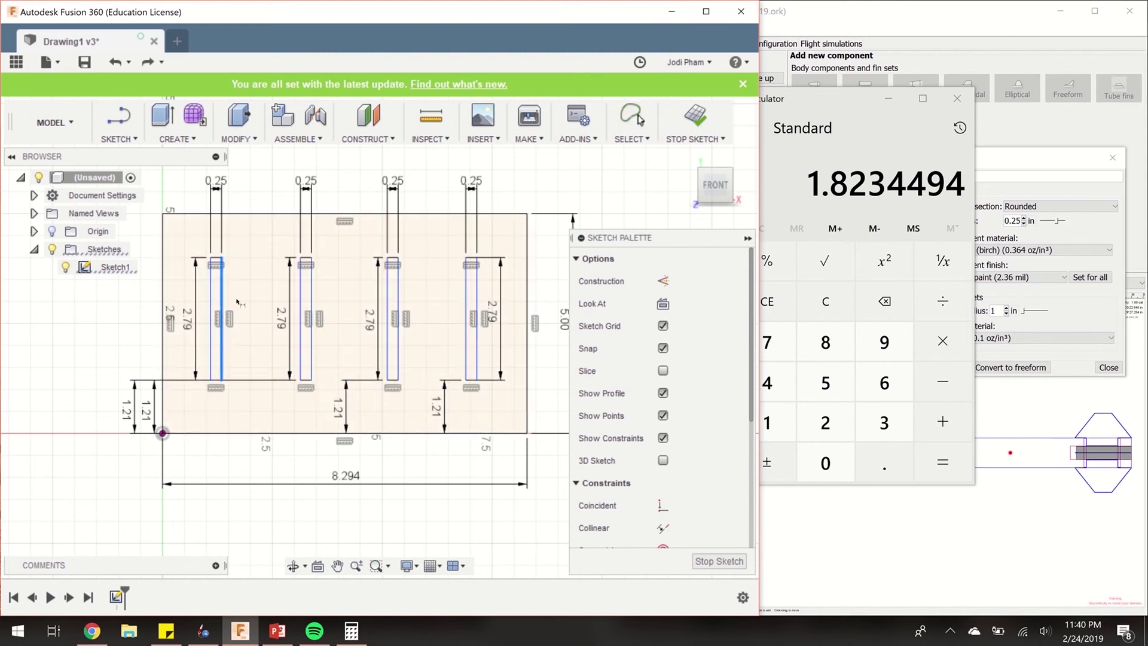
left_click(305, 317, "ctrl")
key("d")
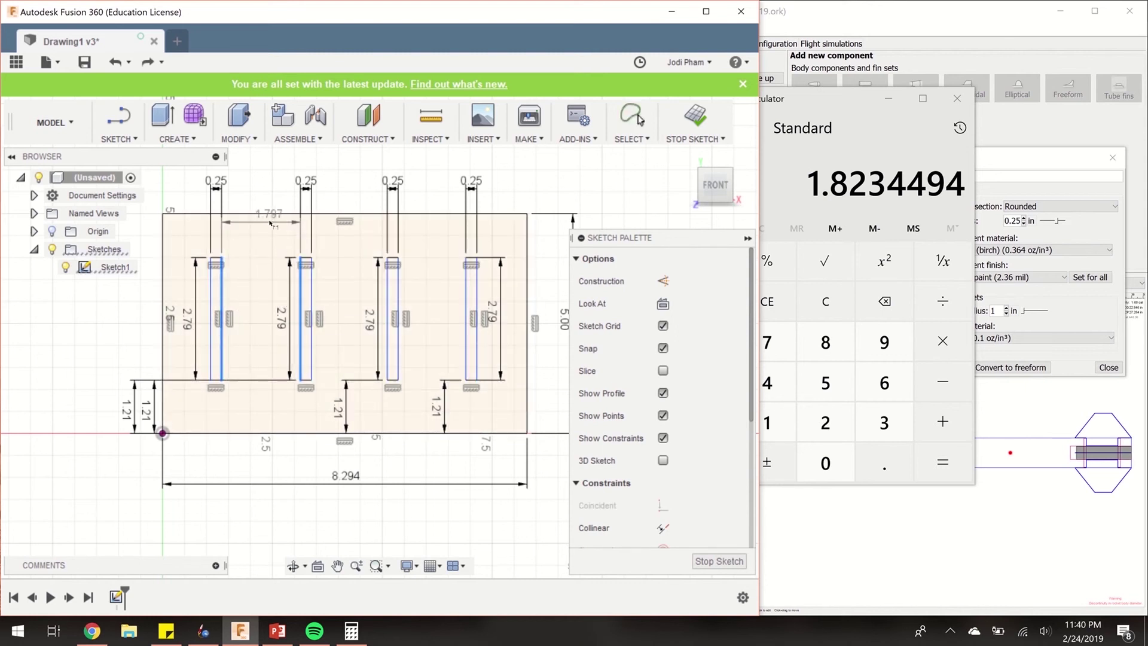
left_click(263, 201)
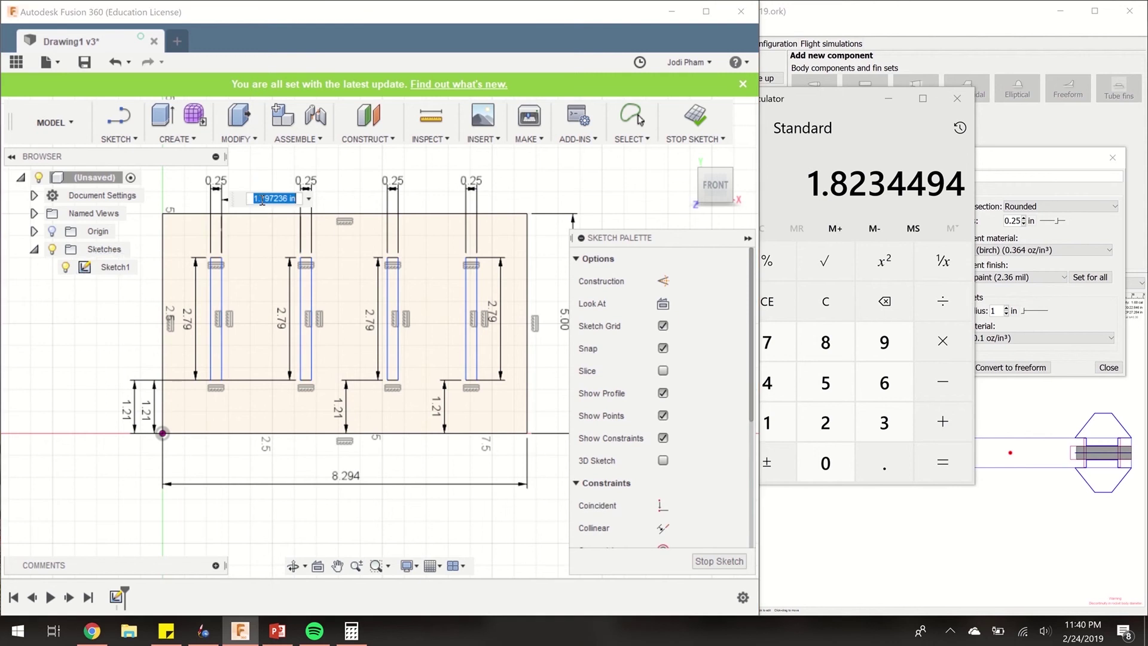
type("1.823")
key("Return")
- Set the second-to-third slot gap to 1.823 and place a third-to-fourth gap dimension
left_click(312, 296)
left_click(388, 284)
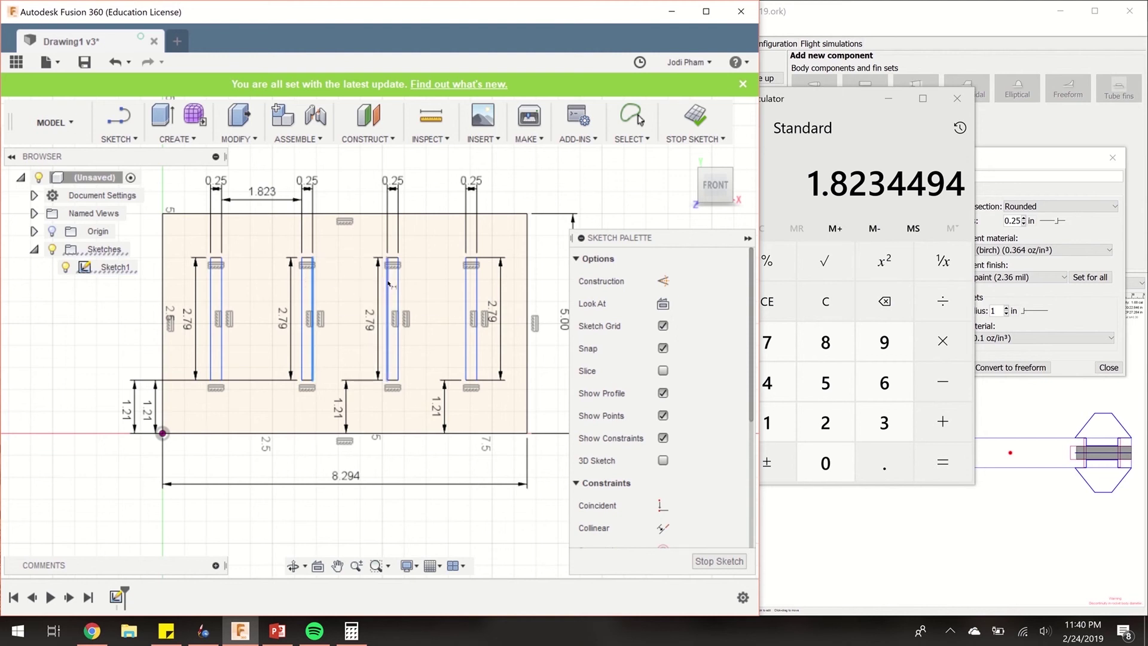
left_click(347, 202)
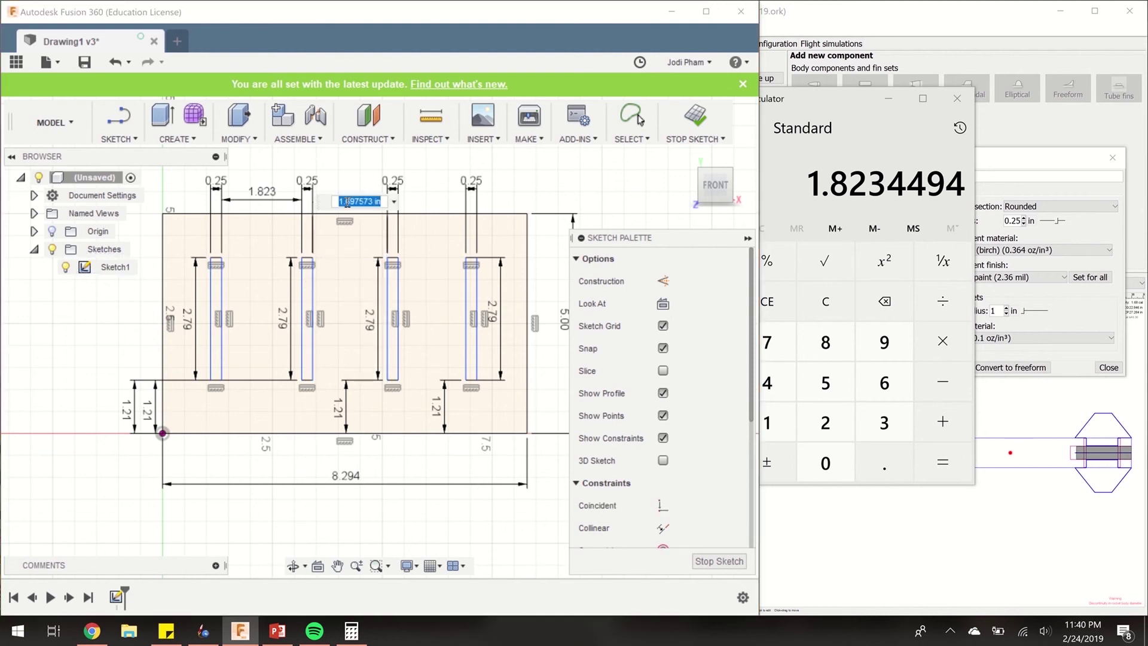
type("1.823")
key("Return")
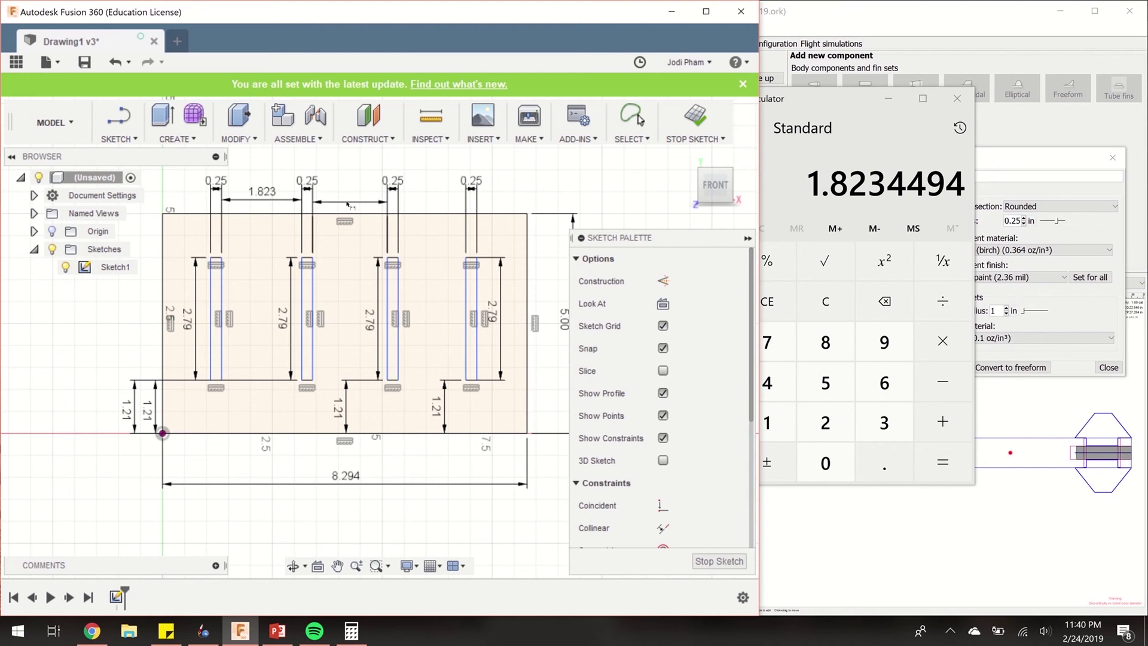
left_click(405, 311)
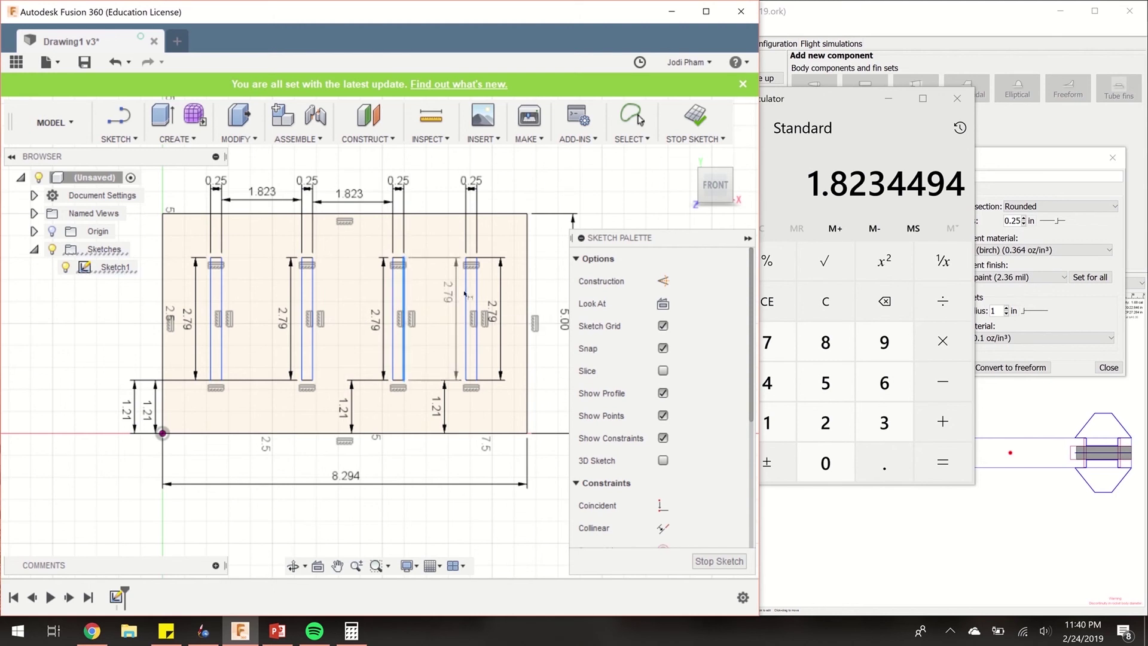
left_click(466, 317)
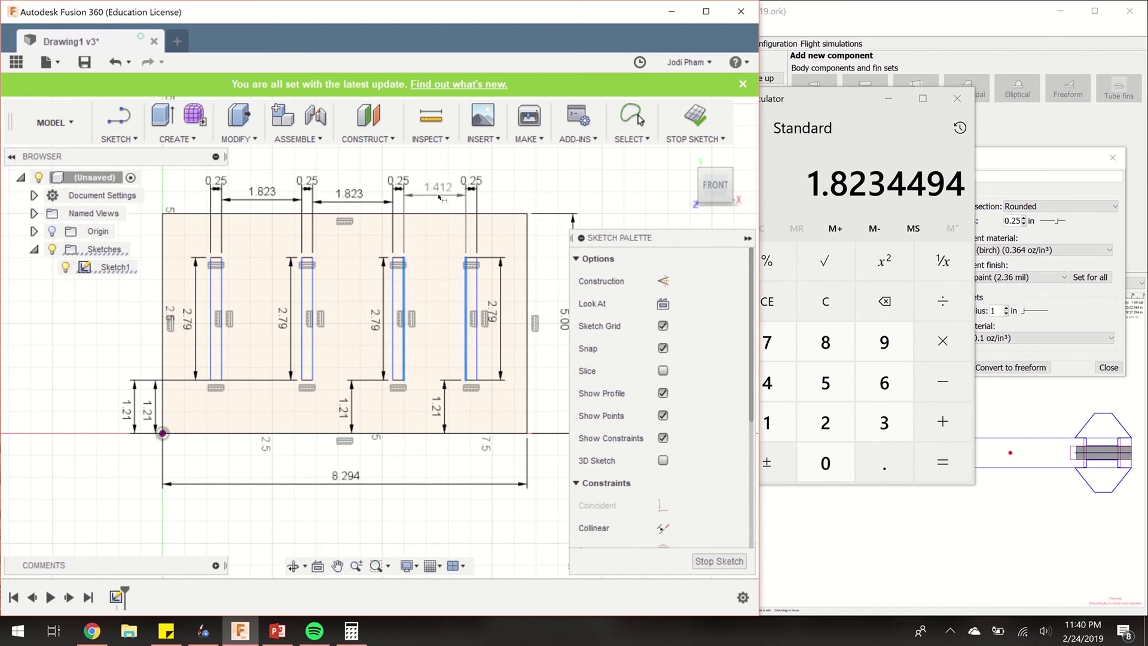
left_click(438, 196)
- Set the third slot gap to 1.823 and check that the slots stay constrained
type("1.")
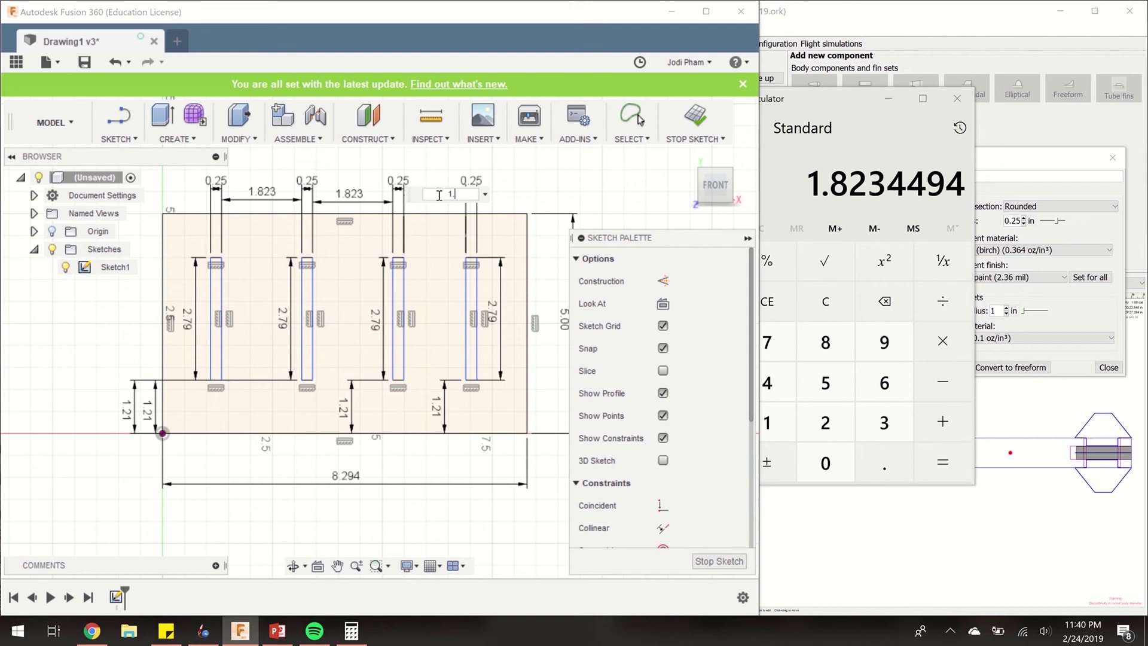
type("823")
key("Return")
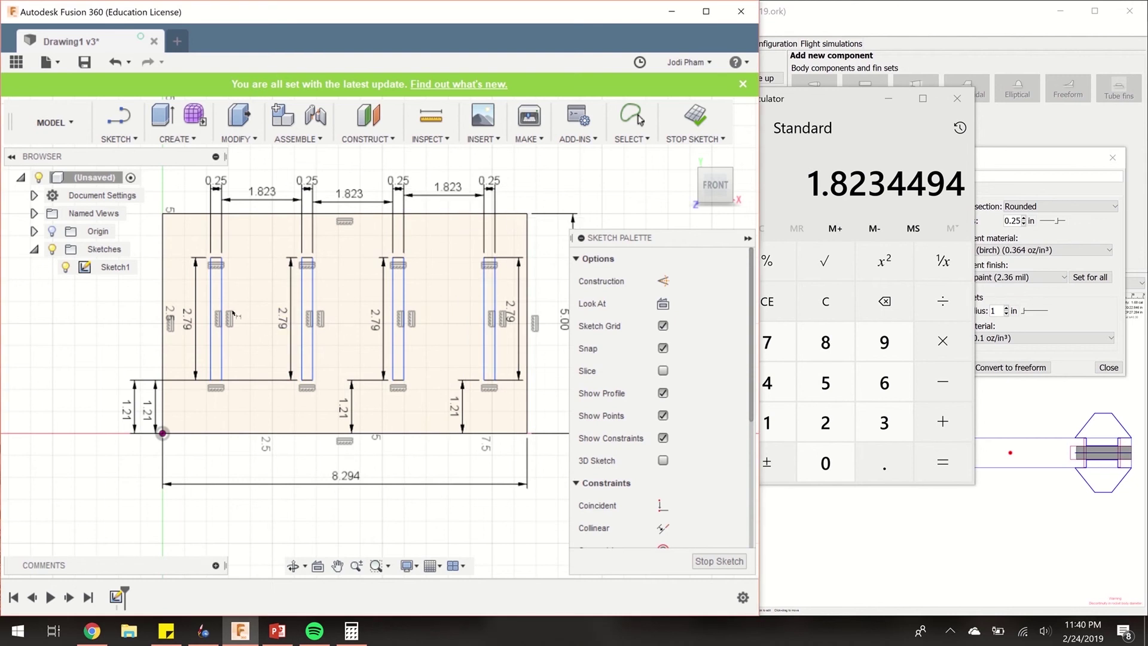
key("Escape")
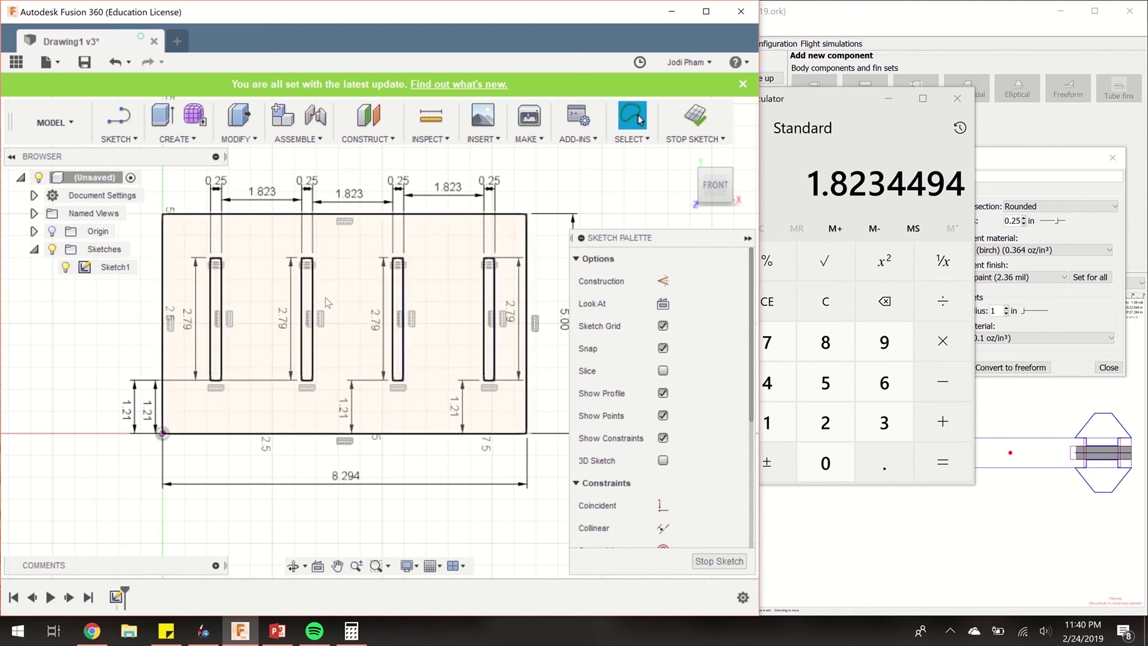
left_click_drag(206, 316, 204, 315)
key("Escape")
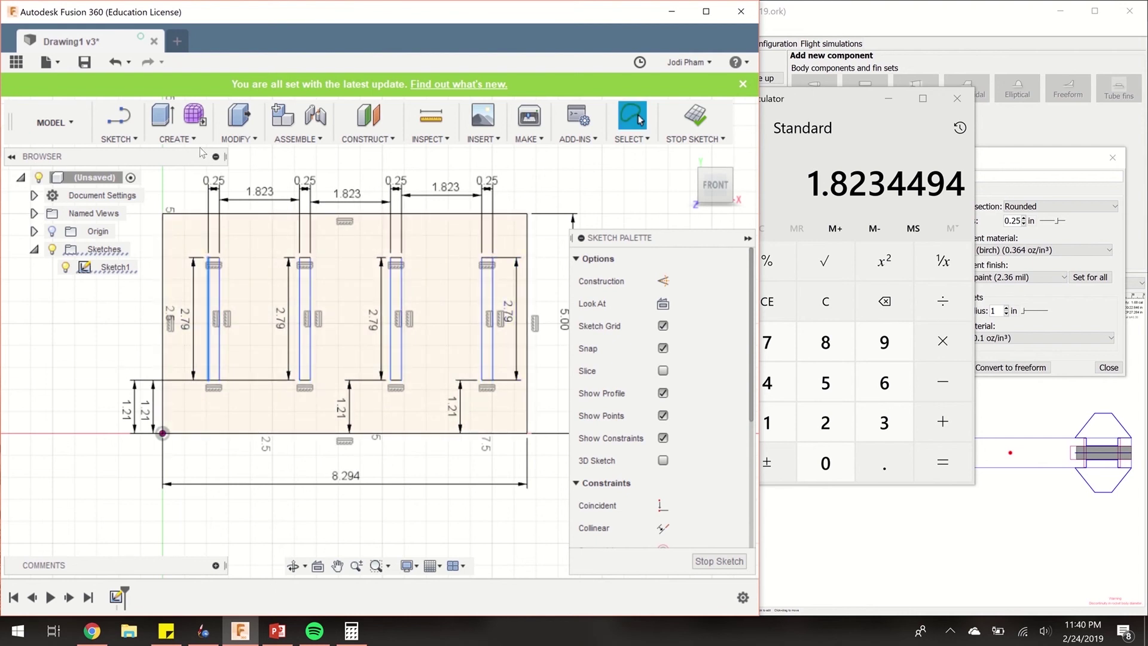
- Add a driven reference dimension for the height of the plate's left side
left_click(163, 142)
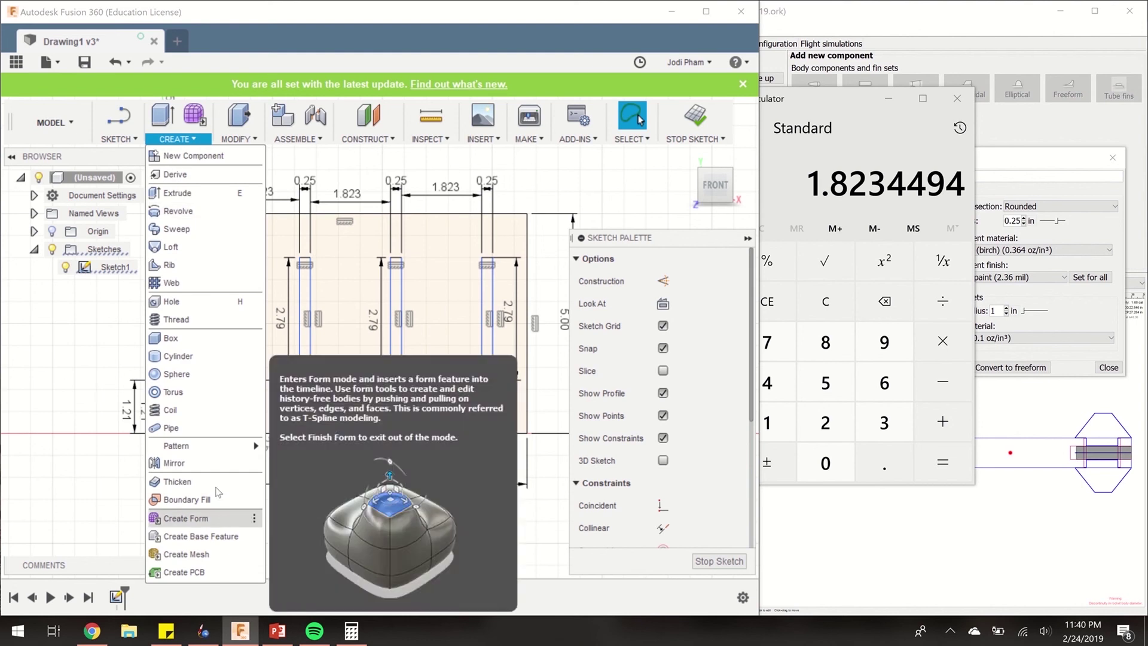
left_click(112, 142)
left_click(112, 144)
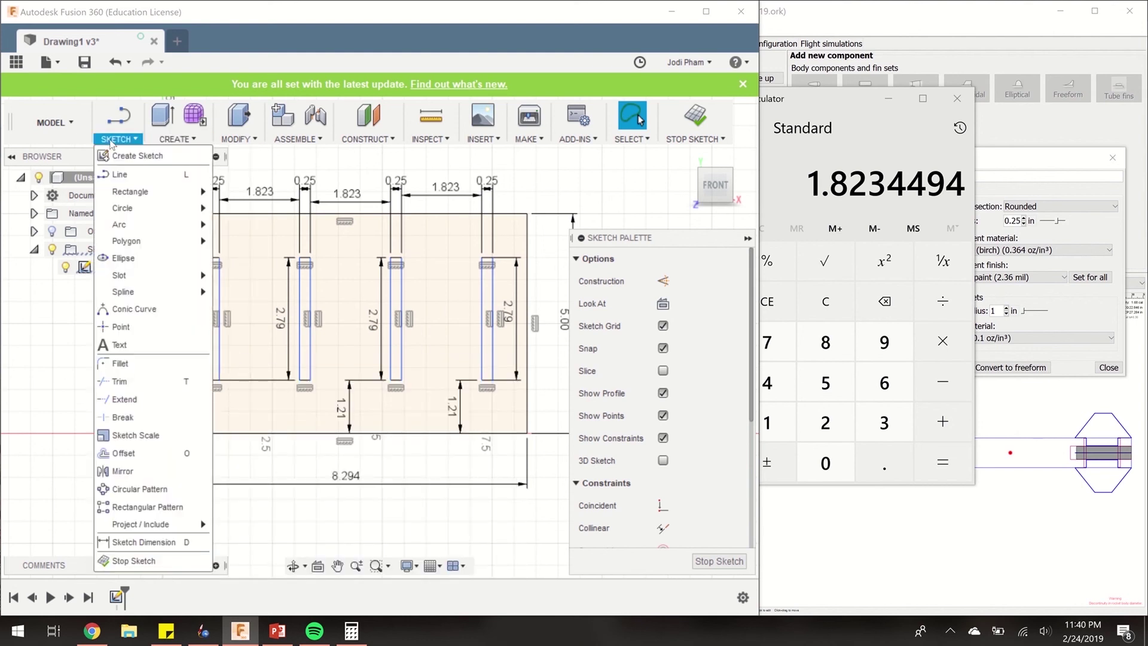
left_click(138, 595)
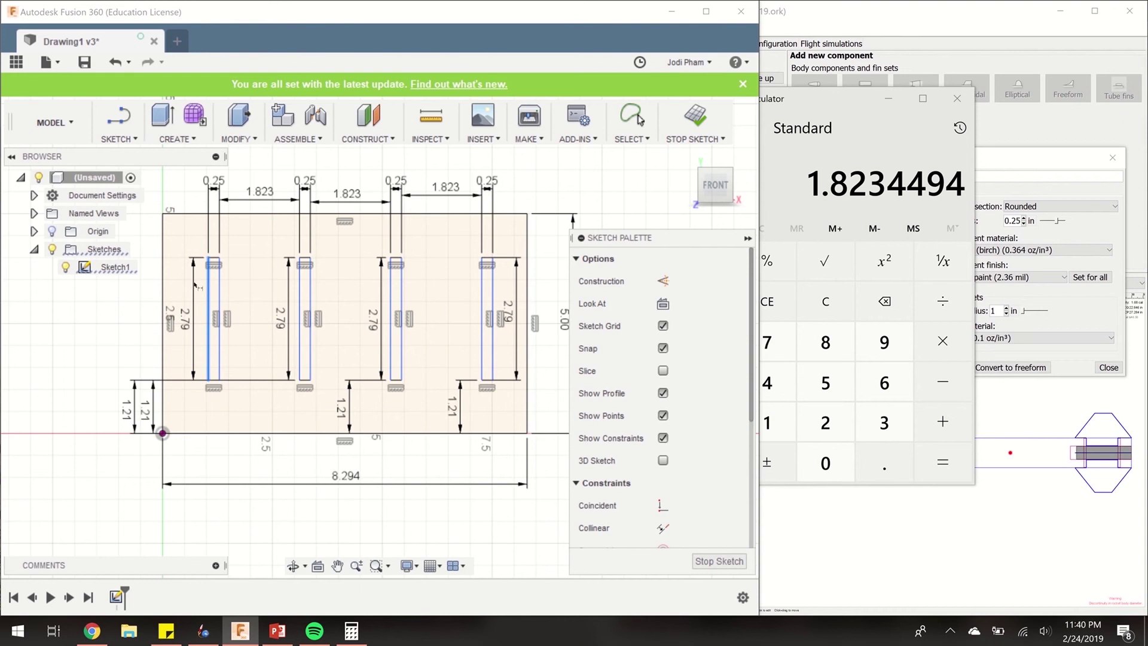
left_click(163, 294)
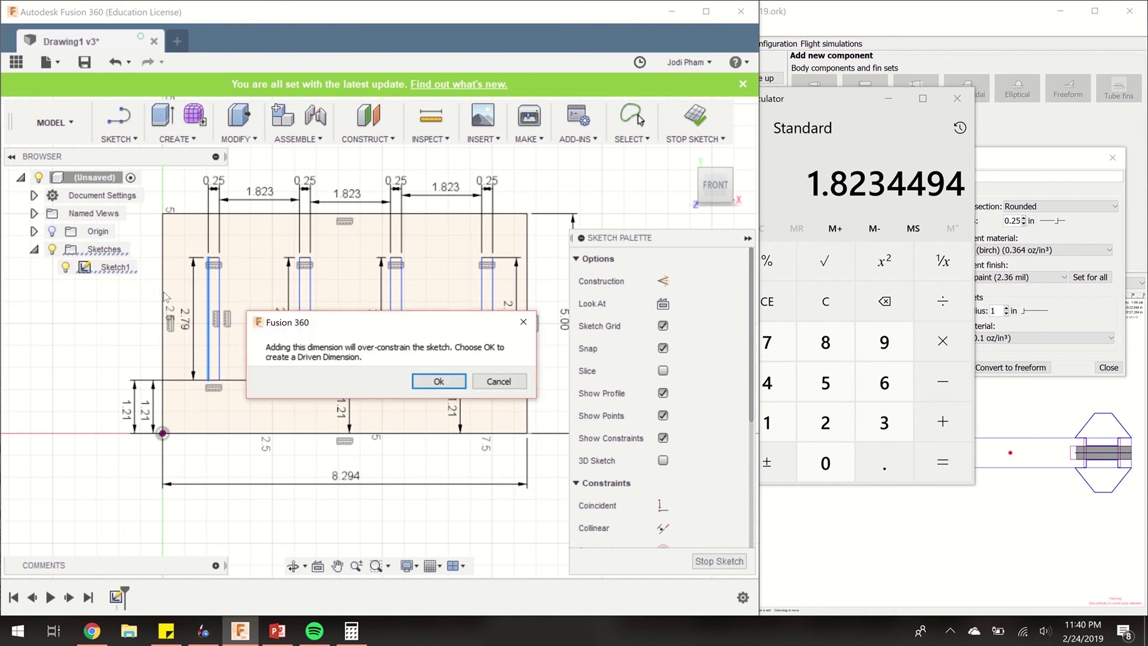
left_click(440, 381)
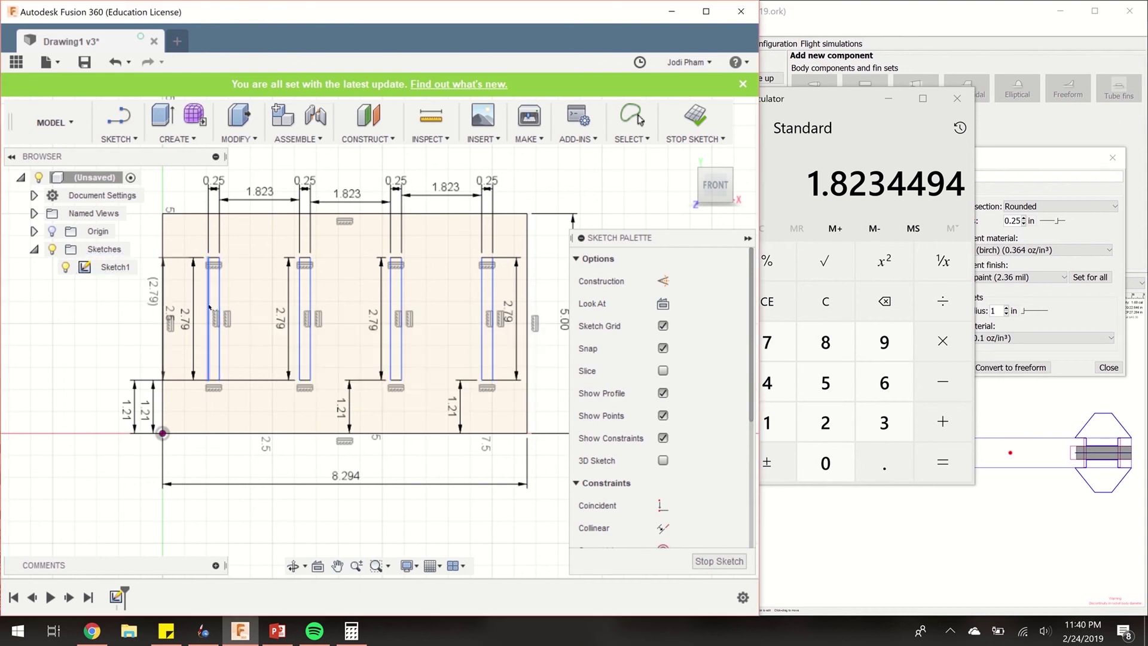
key("Escape")
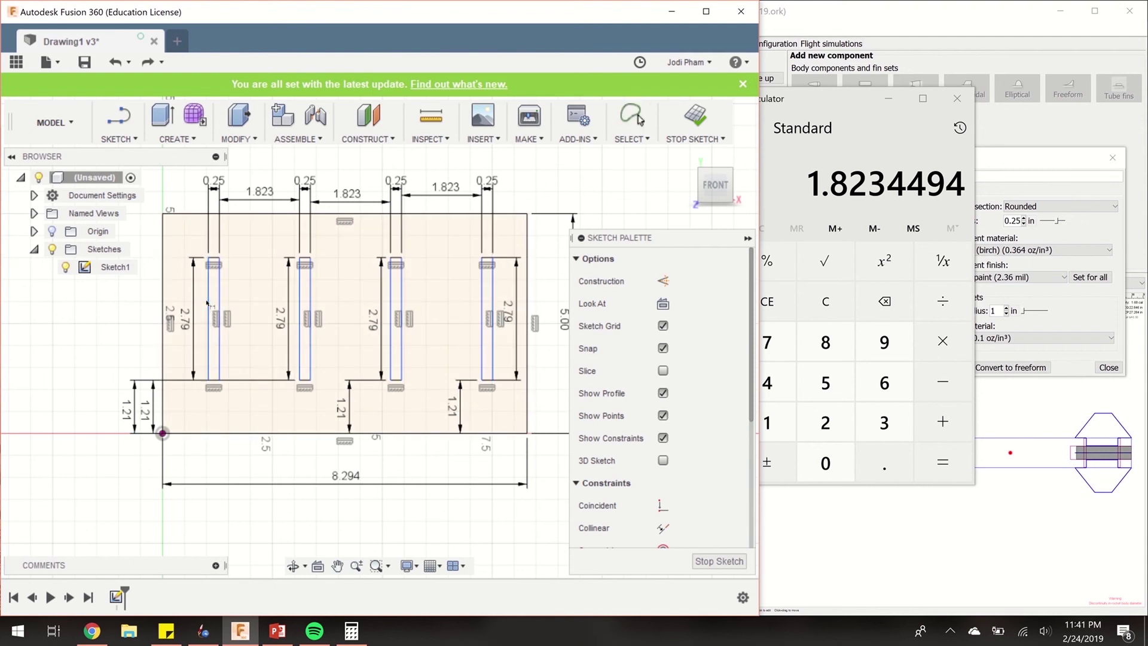
- Dimension the plate's left edge to the first slot's left edge as 1.823/2 (0.912)
left_click(208, 303)
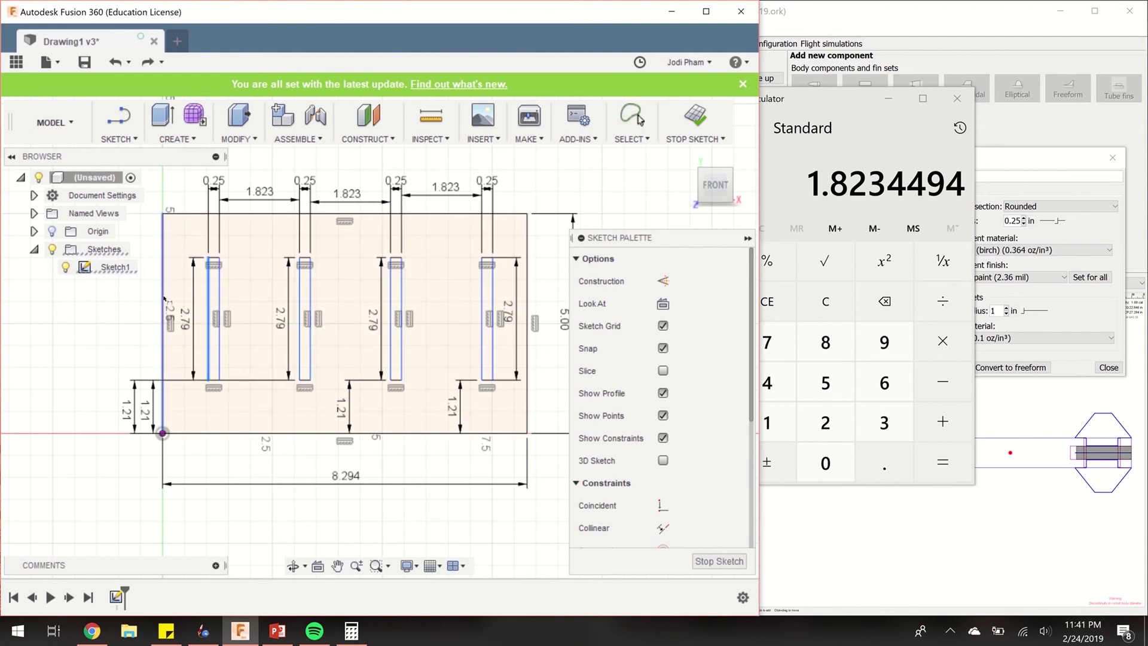
left_click(166, 299)
key("d")
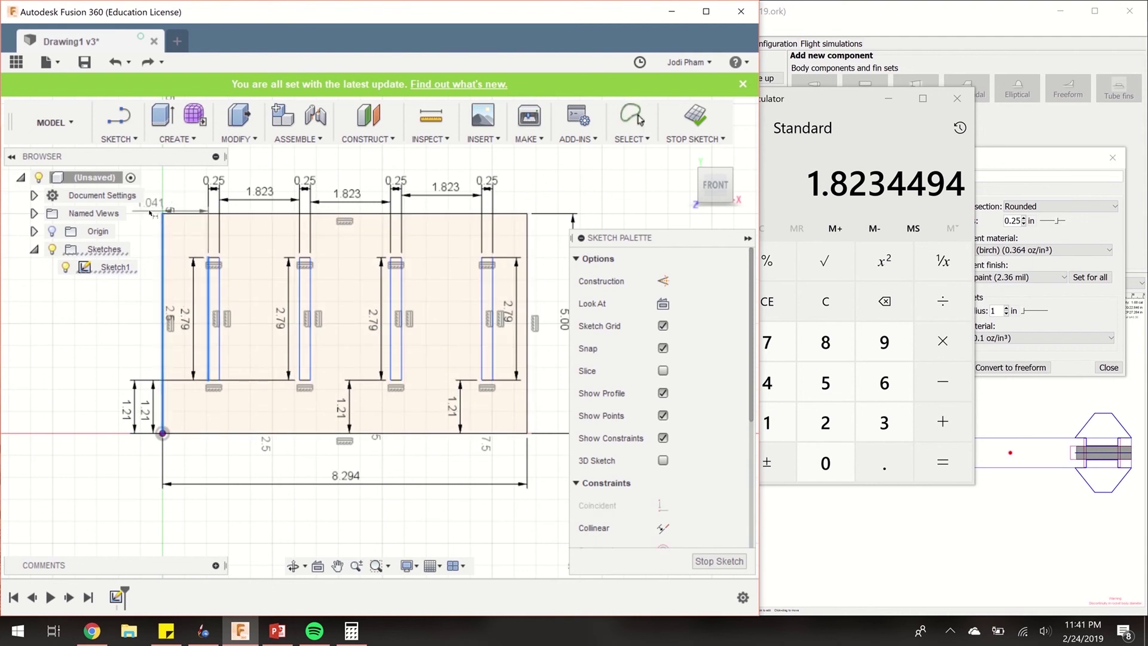
left_click(138, 329)
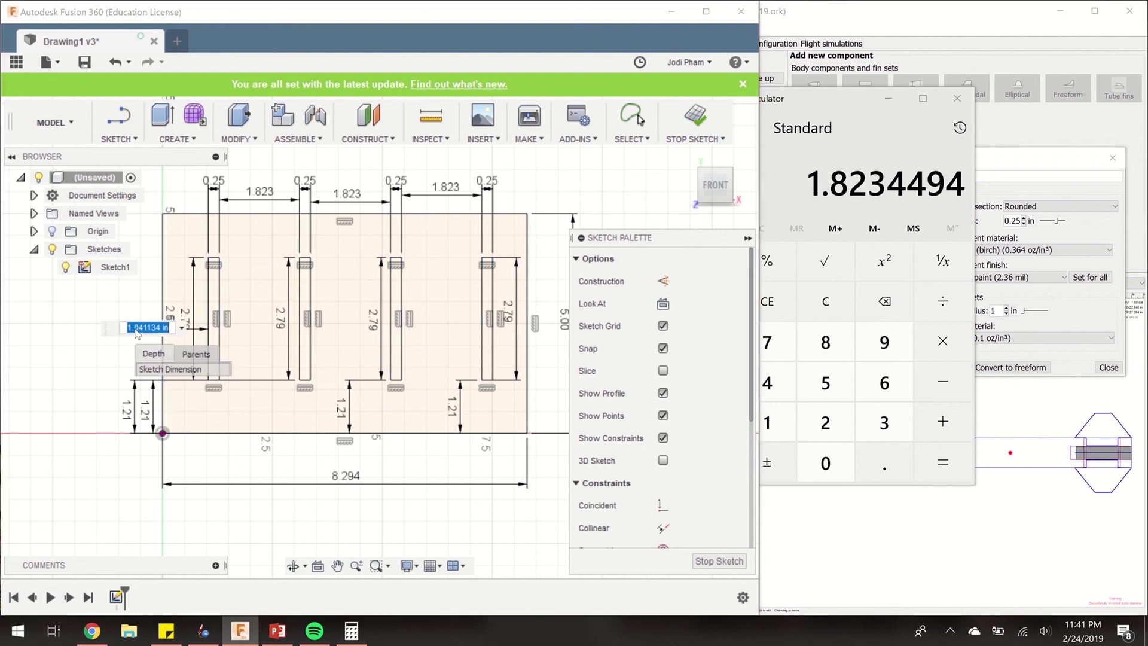
type("1.823/2")
key("Return")
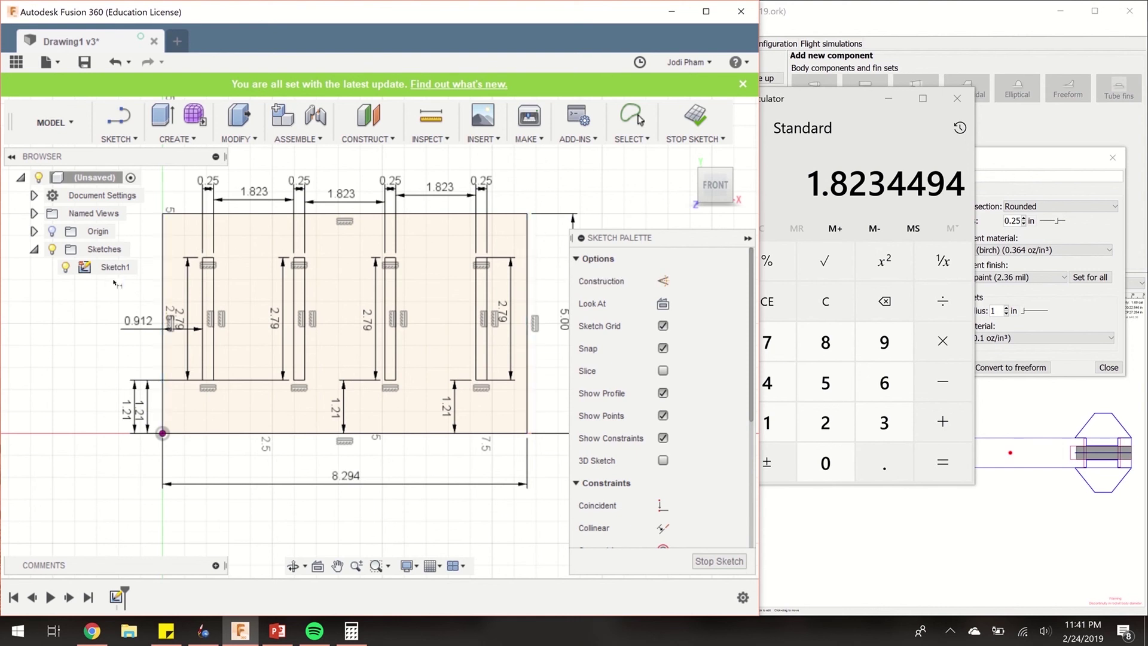
- Finish the sketch and re-centre the plate in the view
left_click(694, 122)
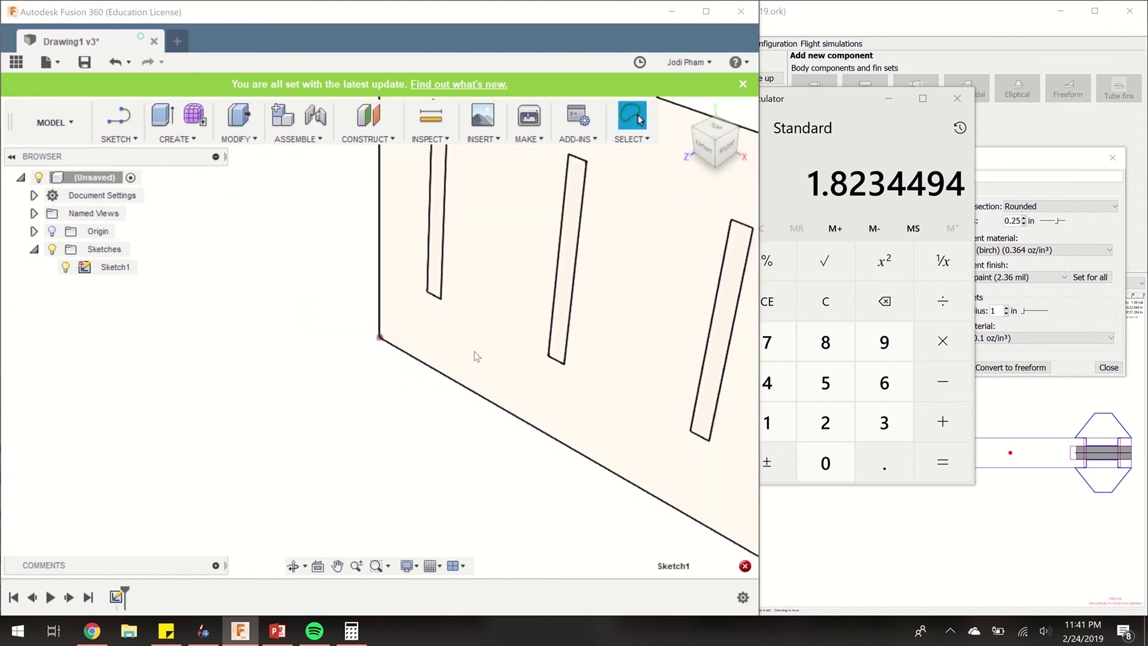
left_click(337, 565)
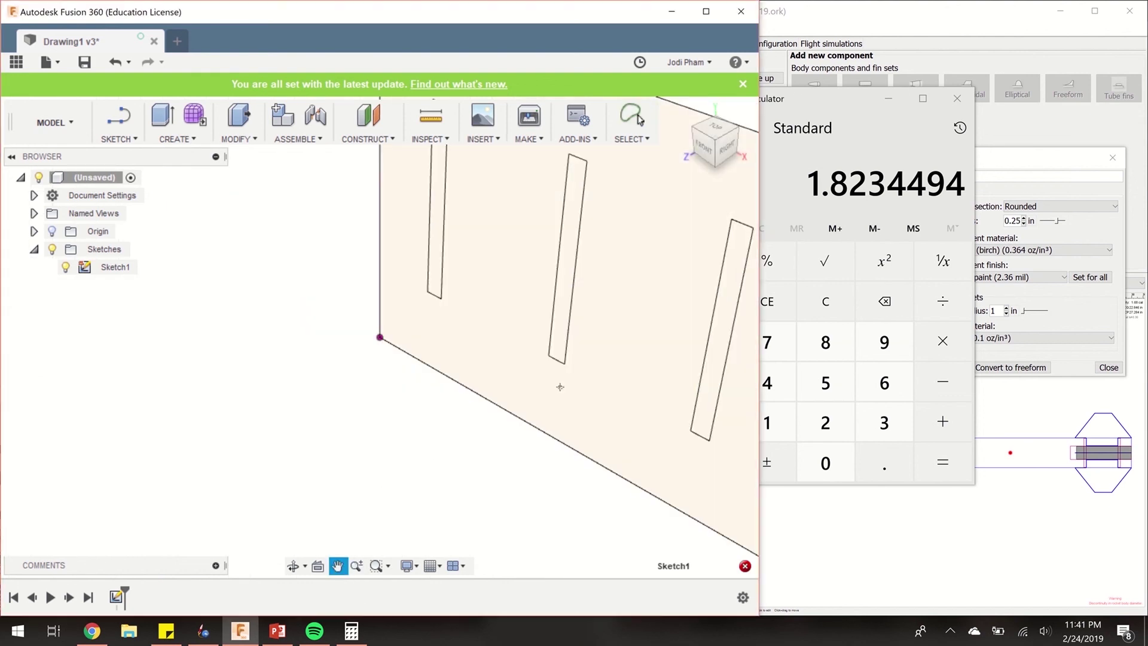
left_click_drag(559, 384, 368, 396)
scroll(369, 396, "up", 3)
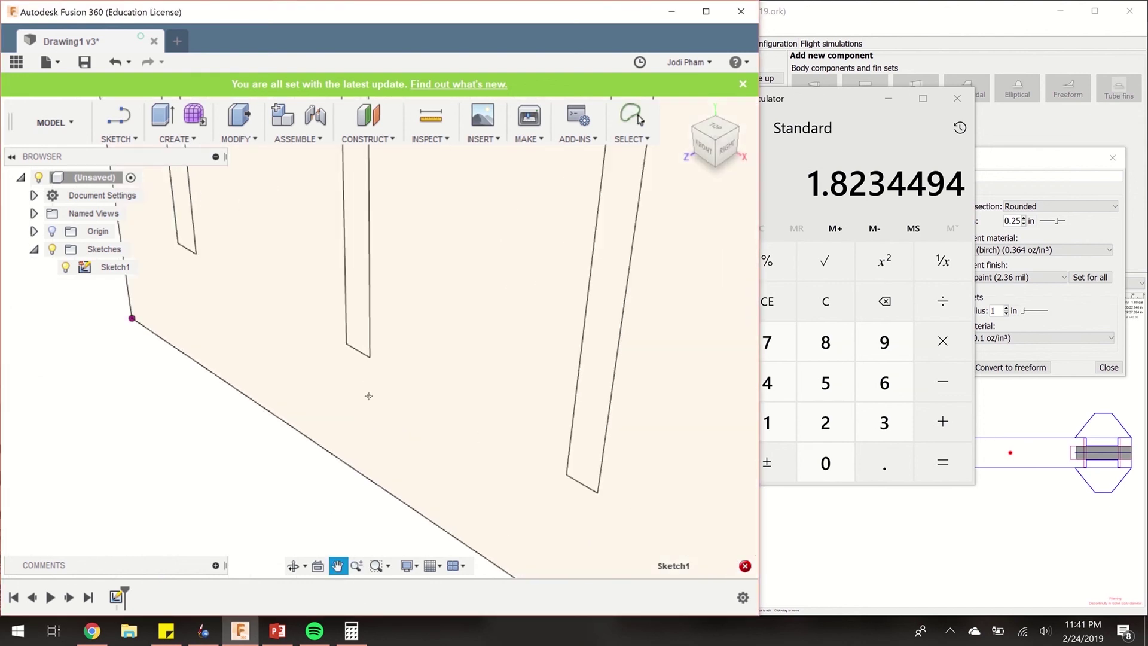
scroll(368, 396, "down", 5)
scroll(369, 396, "down", 1)
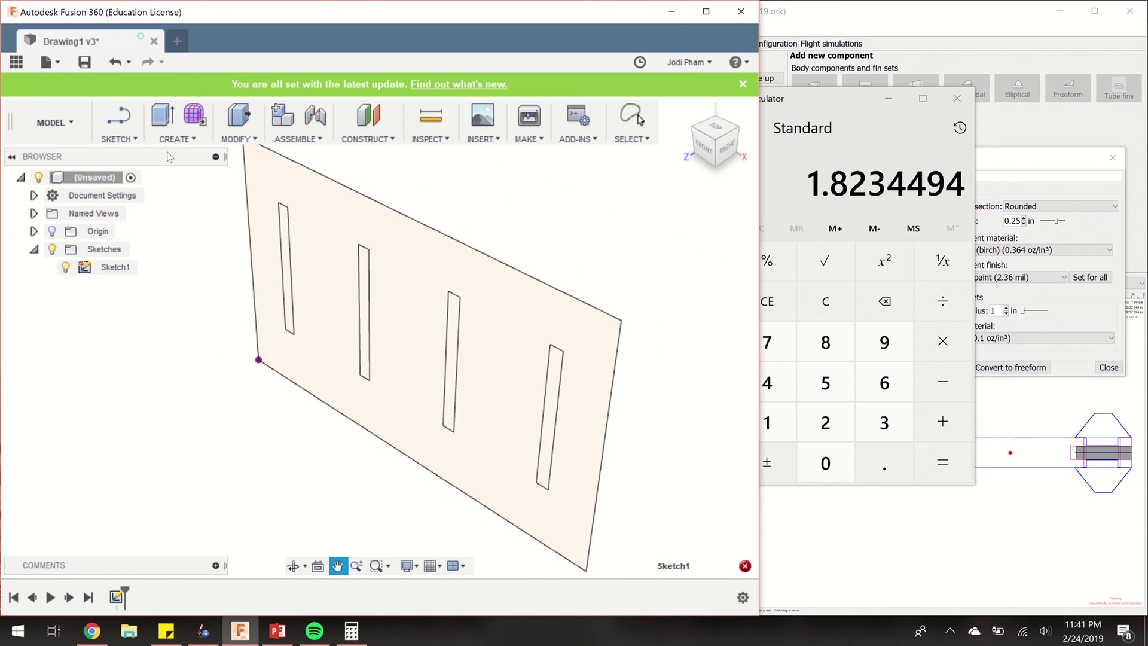
- Extrude the plate profile 0.25 in, leaving the four slots cut through
left_click(160, 116)
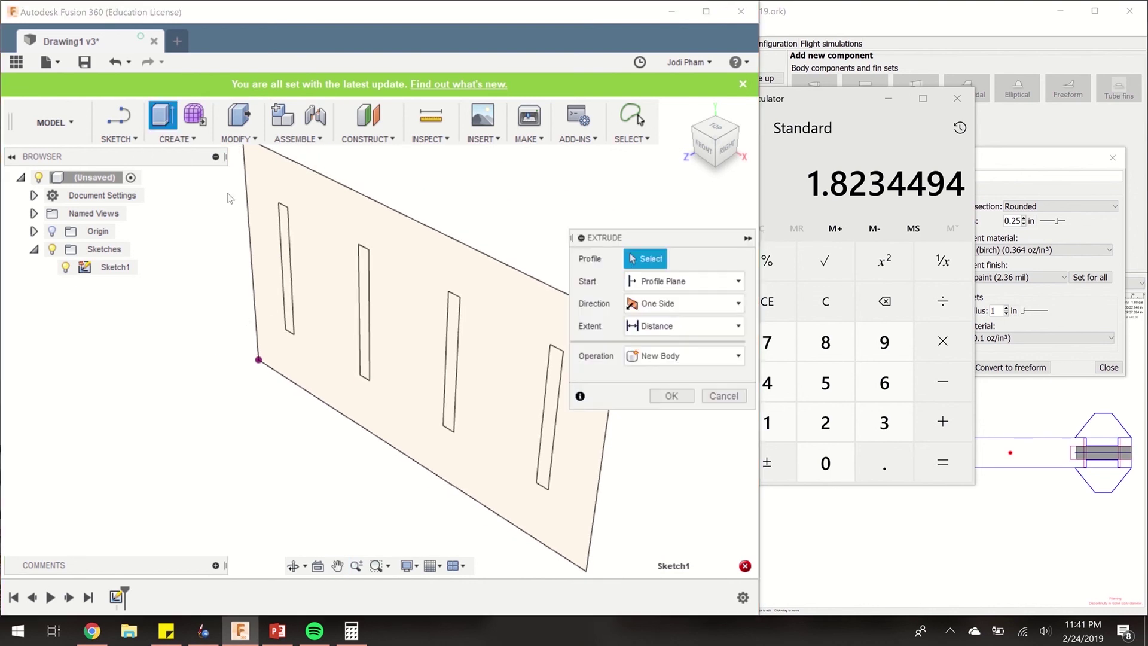
left_click(332, 235)
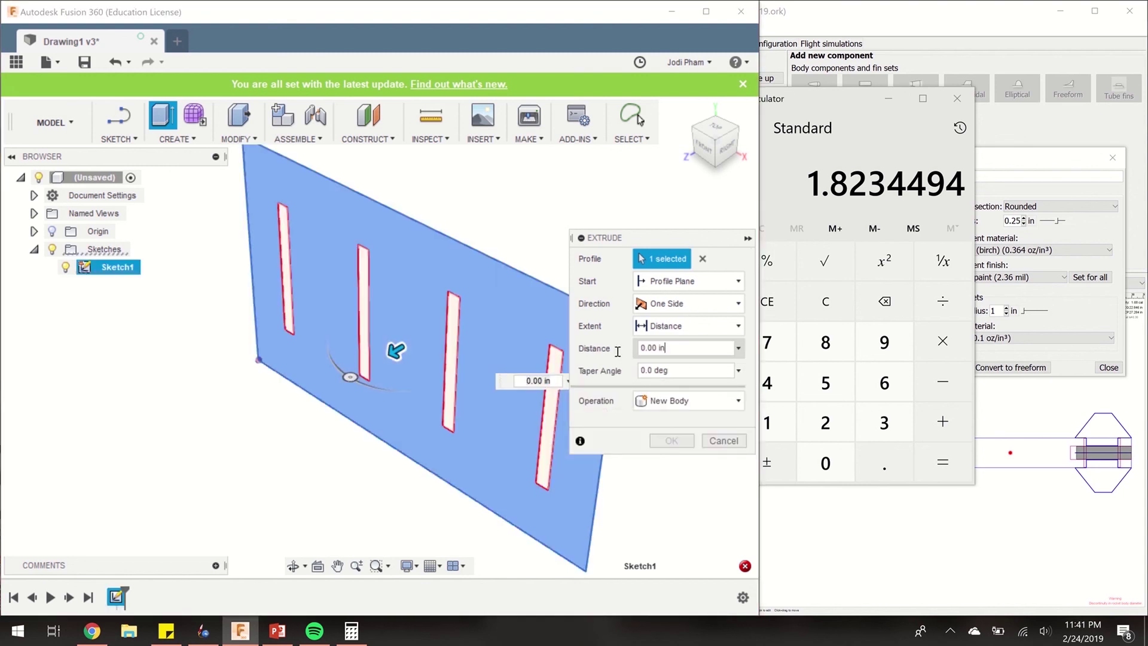
left_click(608, 355)
type("0.25")
key("Return")
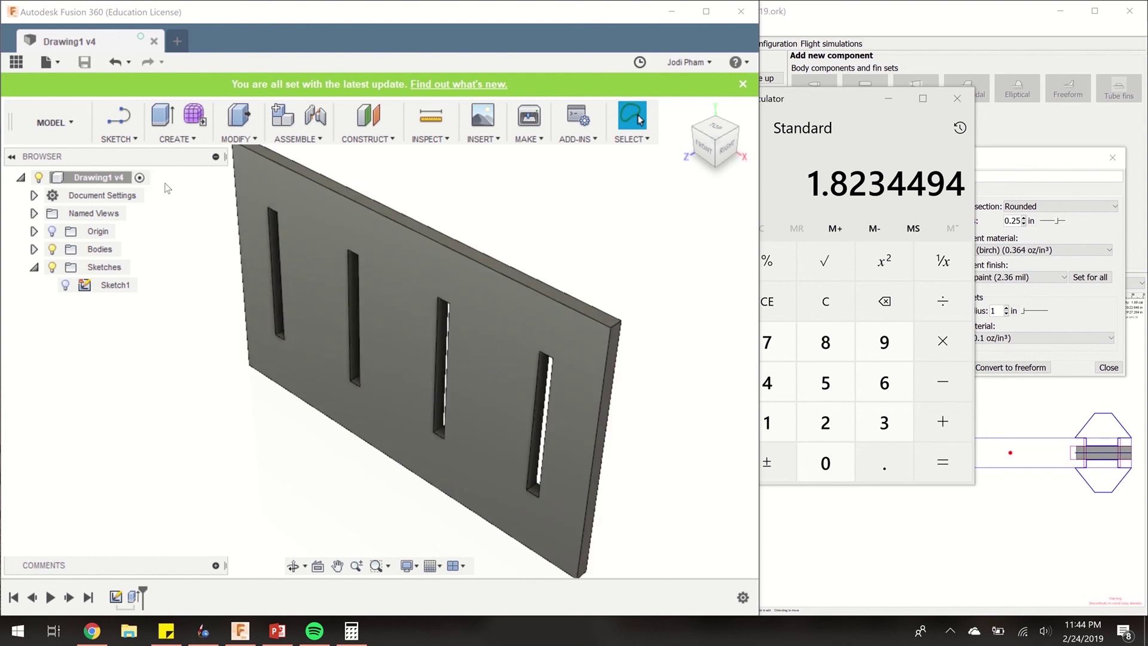
- Create a drawing from the design using ASME, inches and a B (17in x 11in) sheet
left_click(84, 129)
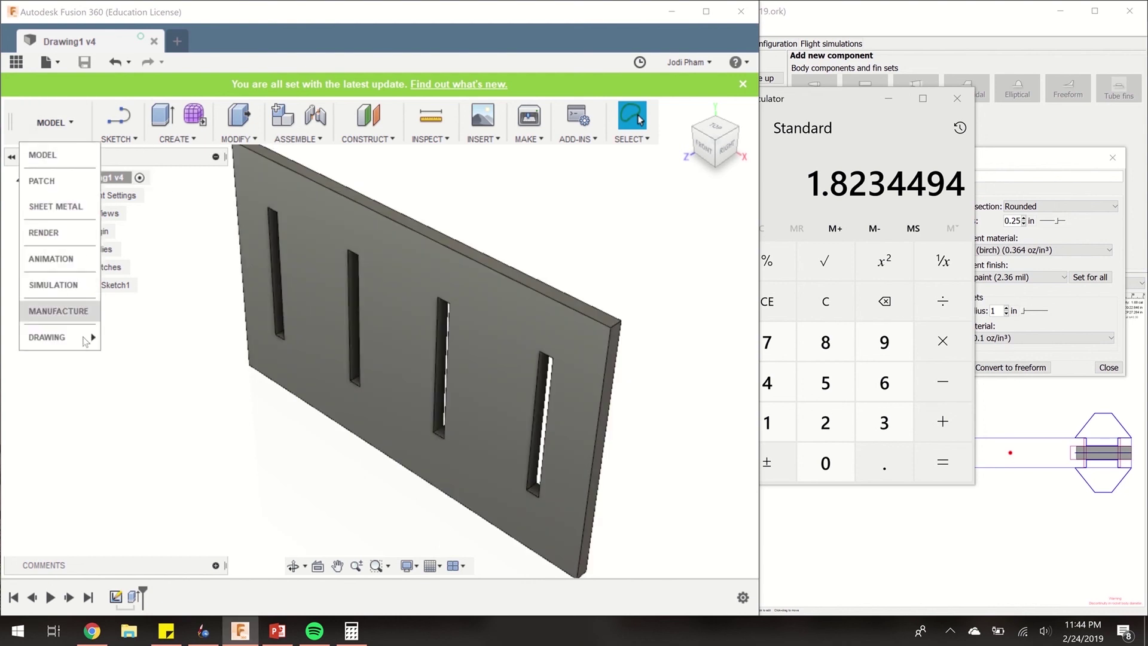
mouse_move(90, 336)
left_click(124, 335)
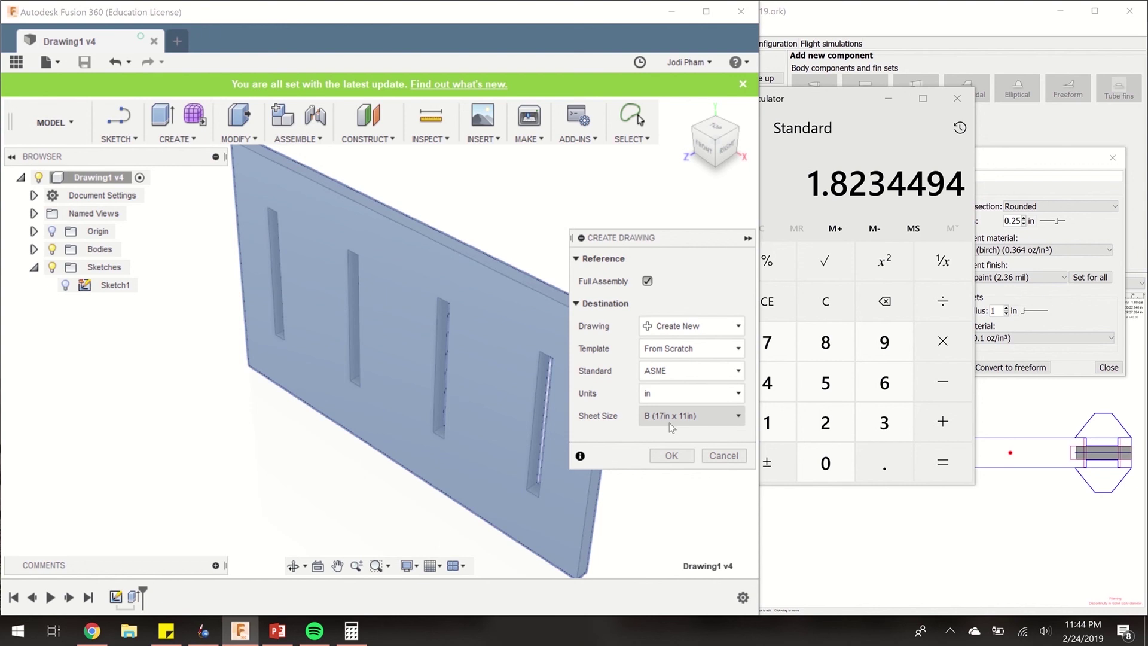
left_click(672, 455)
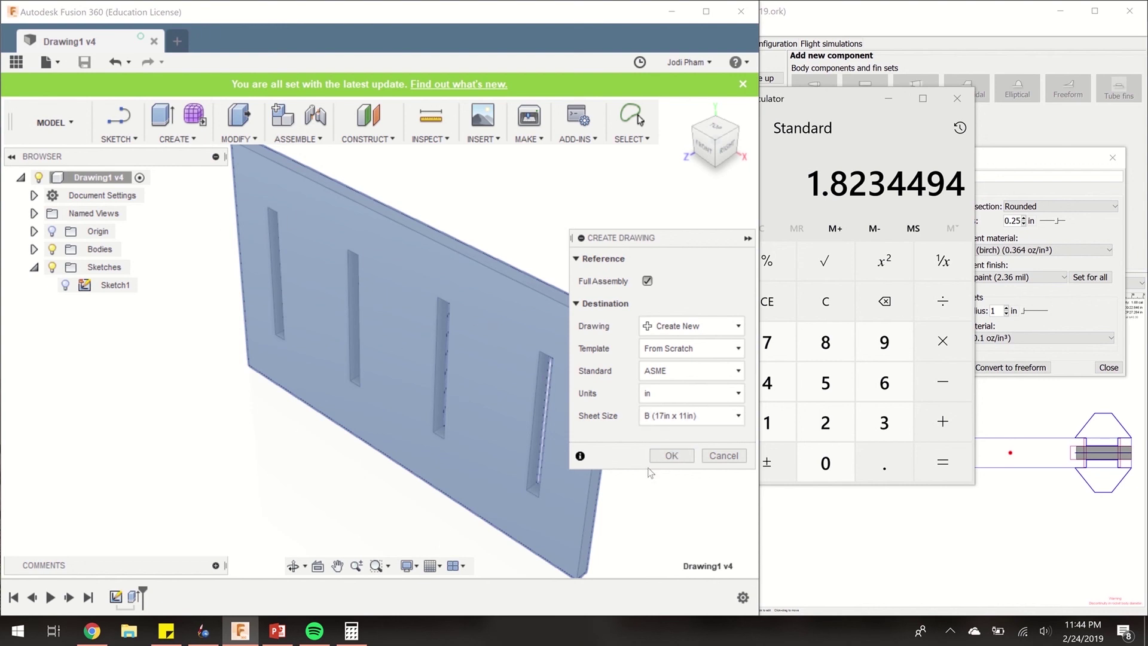
left_click(682, 456)
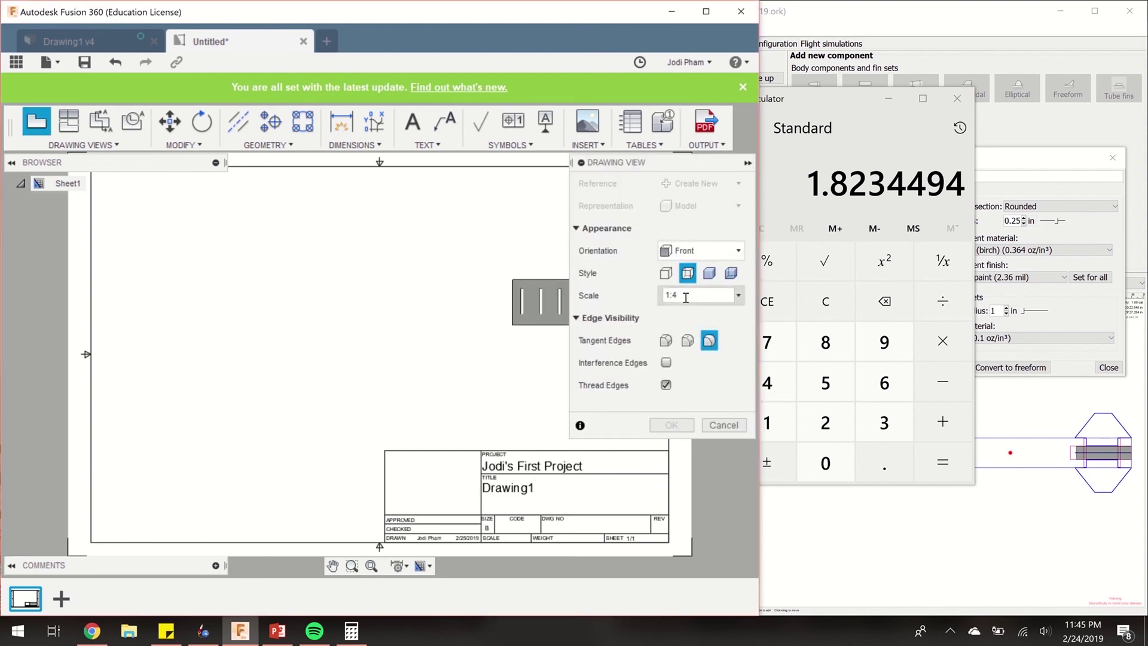
- Place the plate's front view on the sheet at 1:1 scale
key("BackSpace")
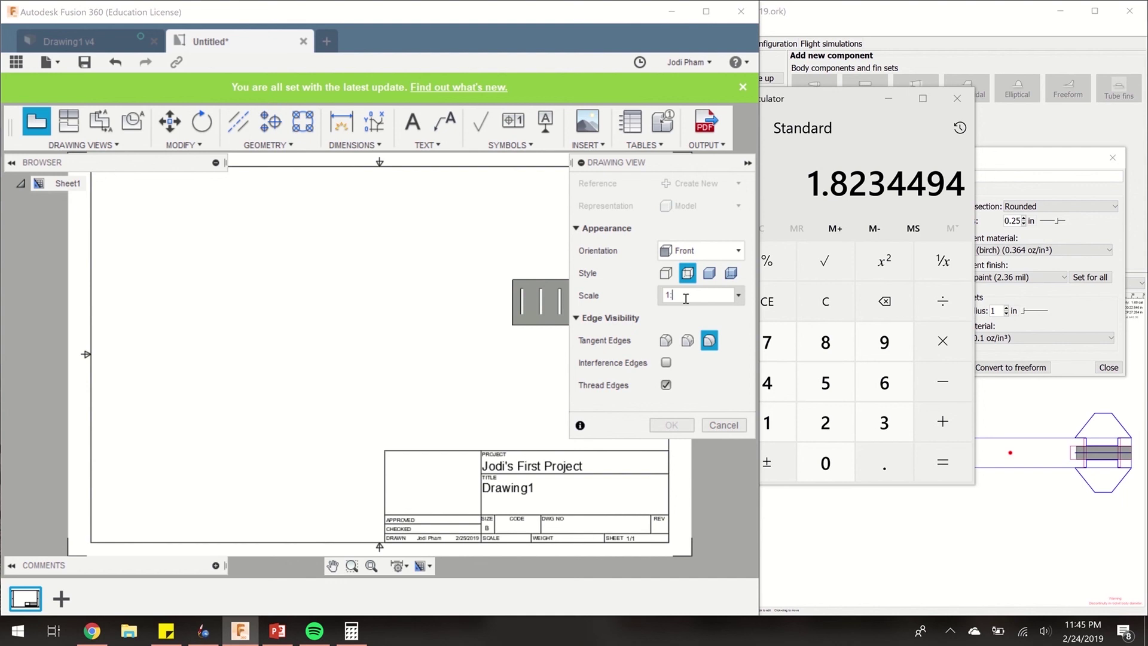
type("1")
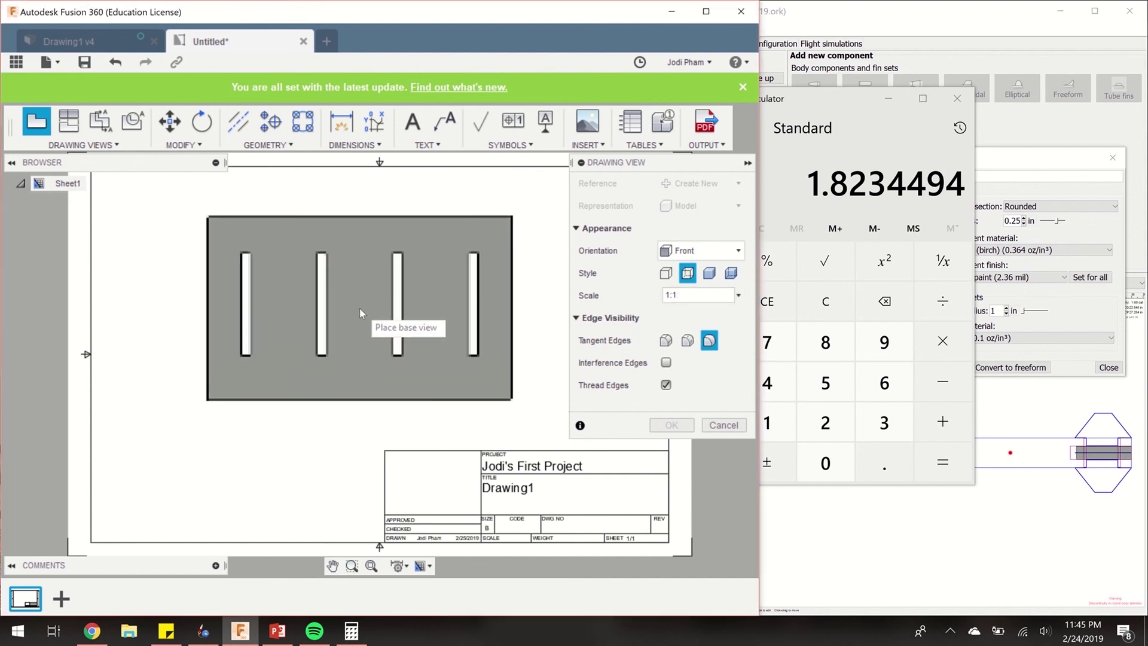
left_click(367, 311)
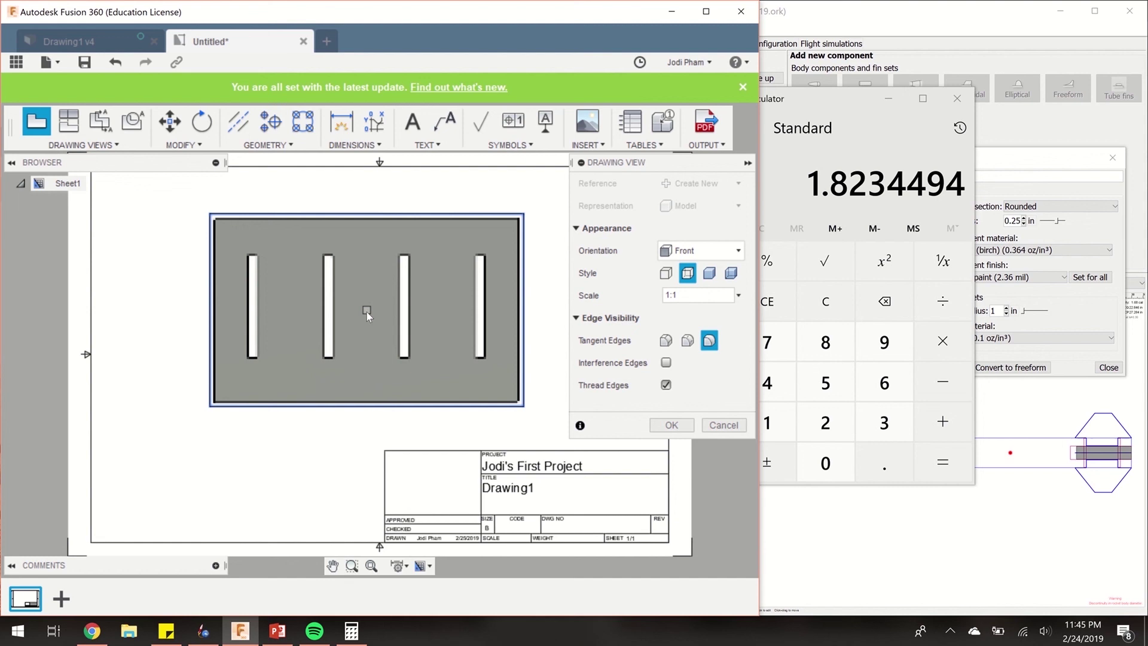
left_click(667, 424)
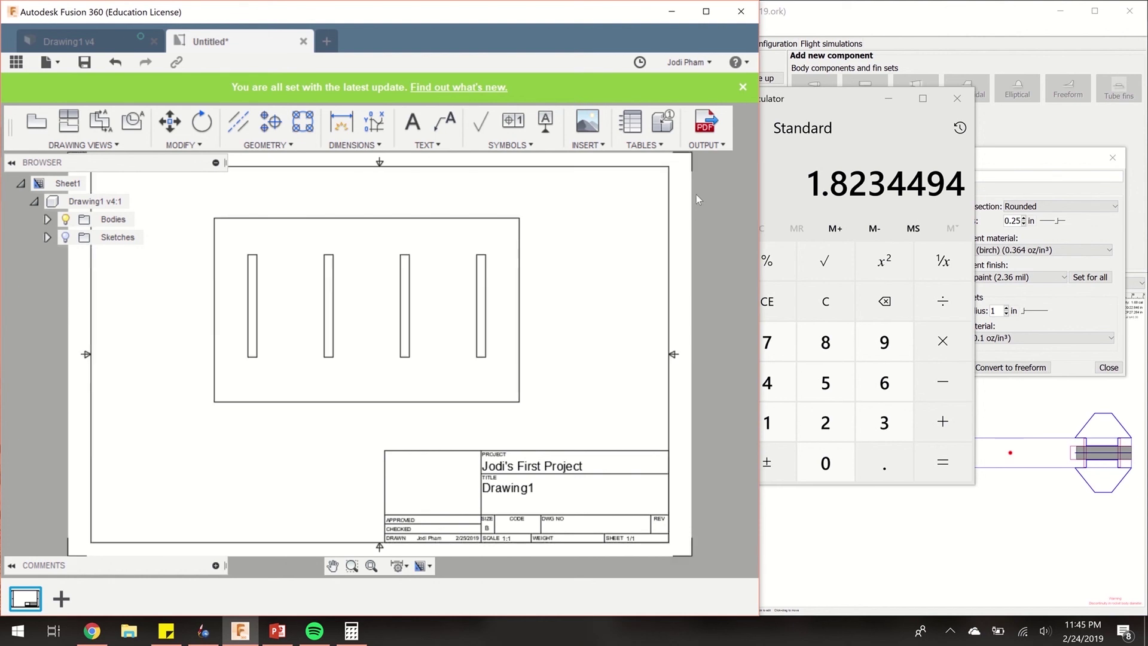
- Export the drawing as a PDF named 'Fin Slot Example 1'
left_click(710, 148)
left_click(721, 160)
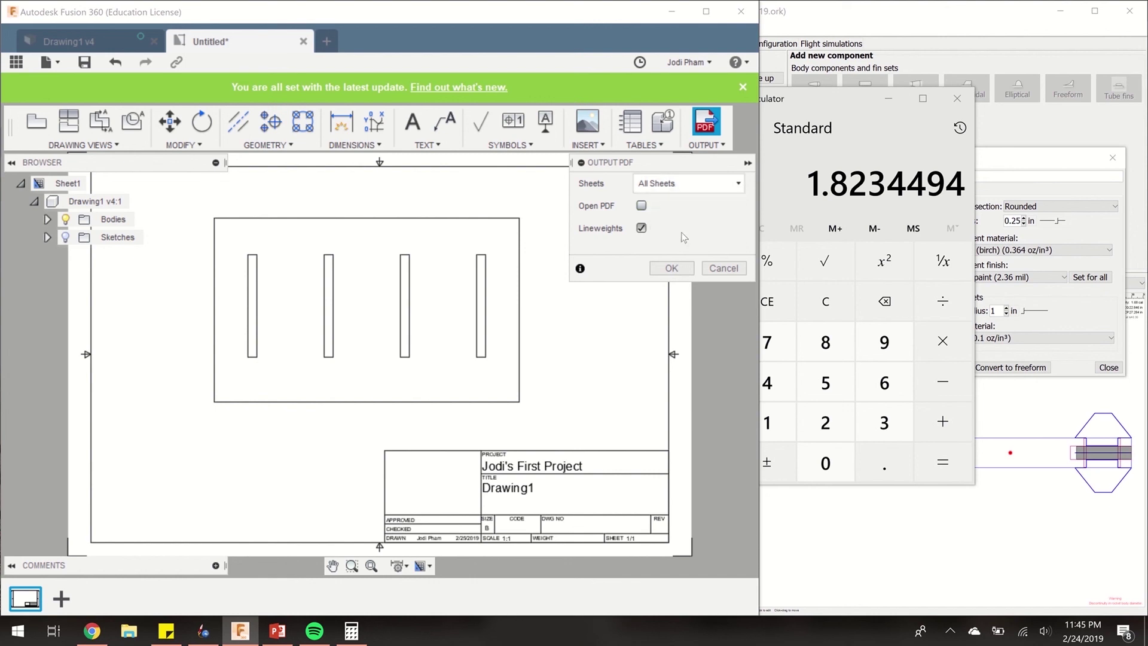
left_click(671, 268)
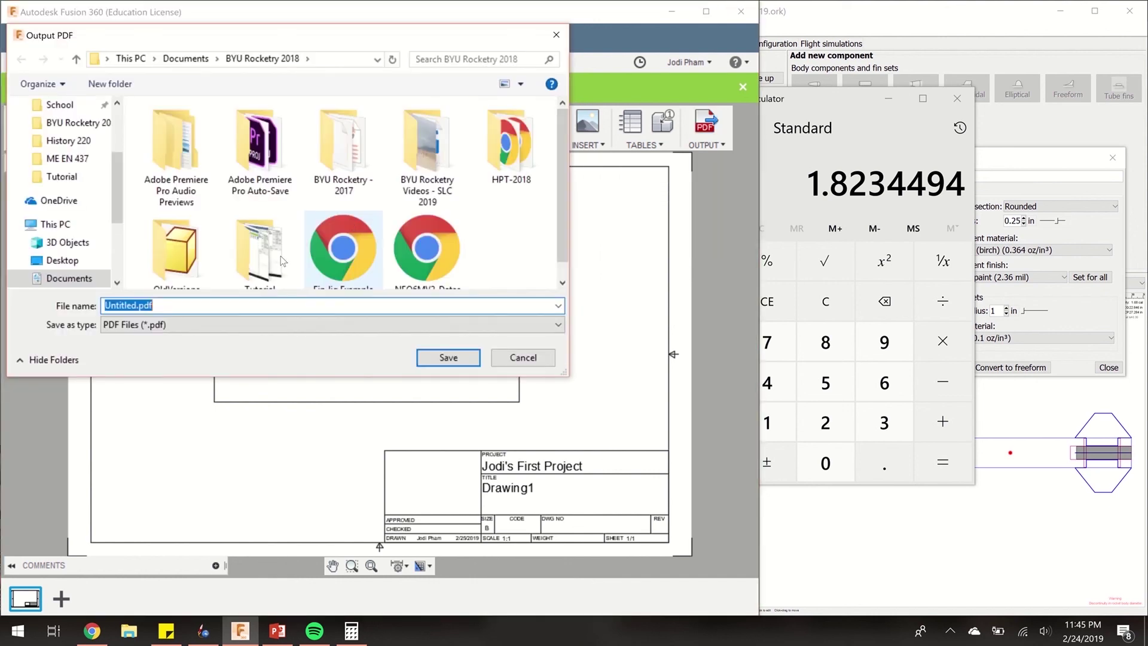
type("fin")
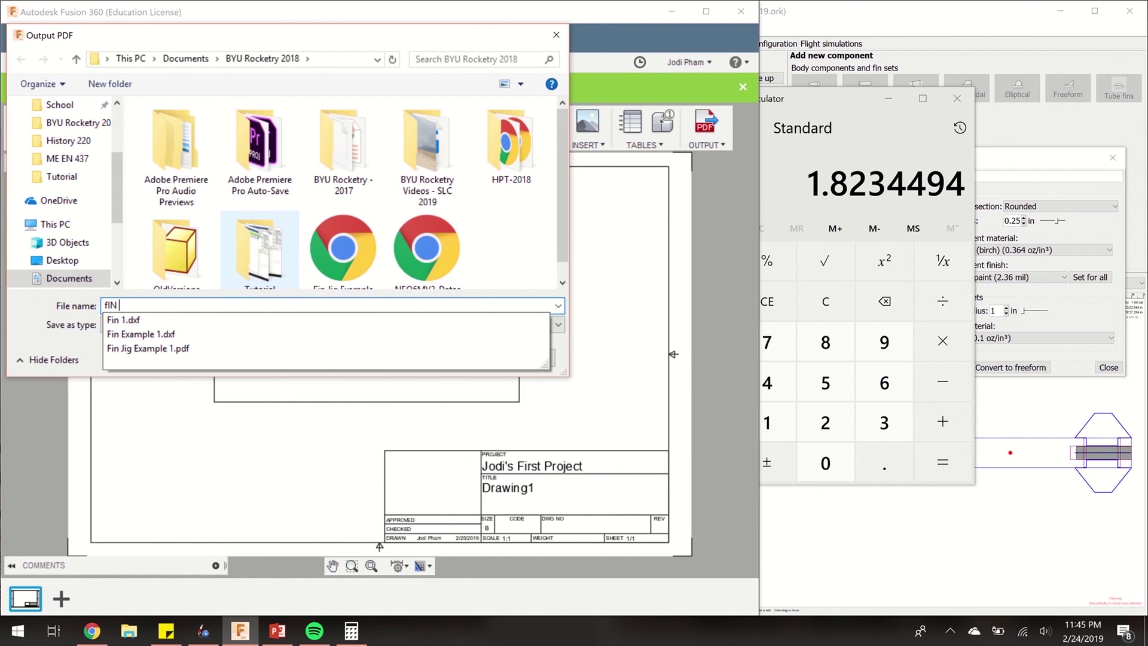
key("BackSpace")
key("BackSpace")
key("Caps_Lock")
type("F")
key("BackSpace")
key("BackSpace")
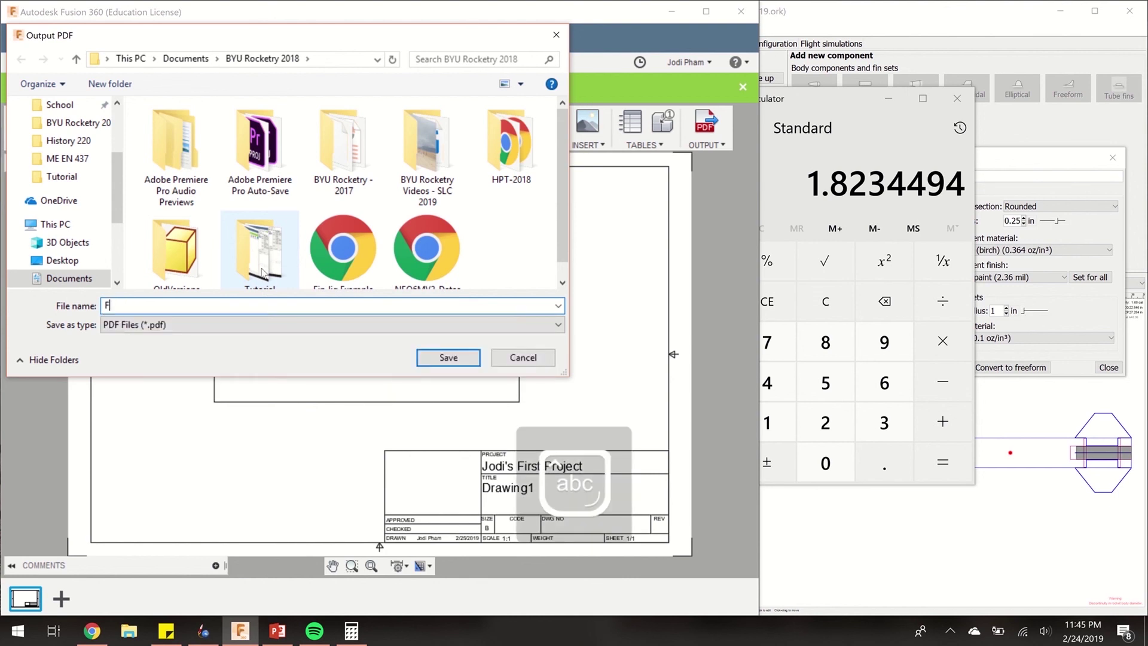
type("Fin Slot Example 1")
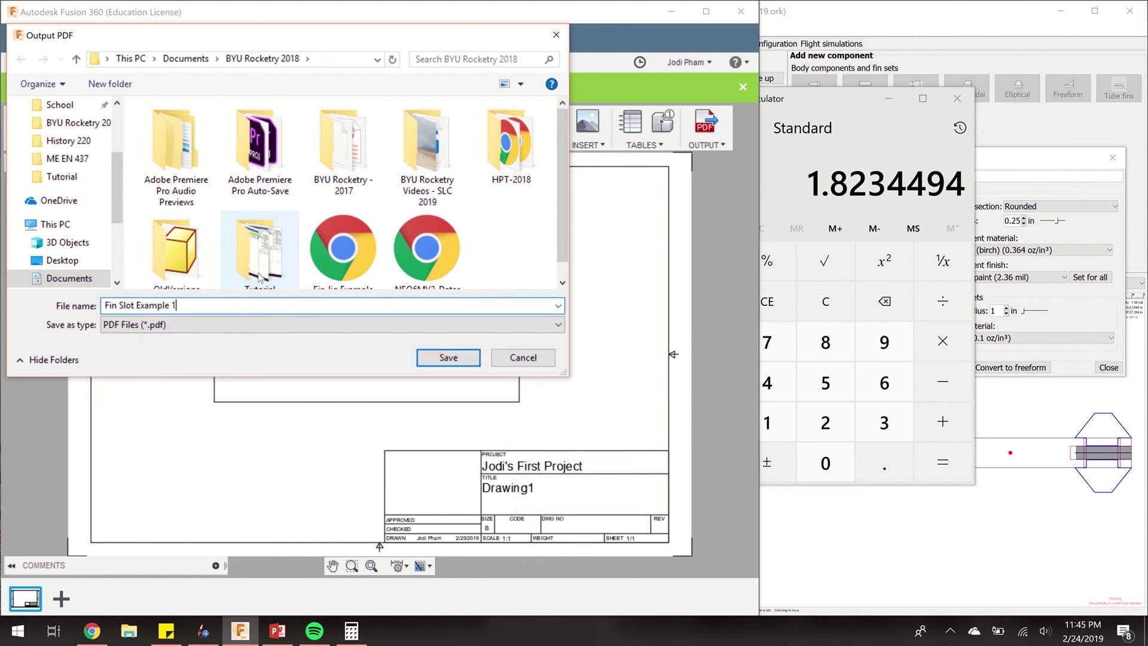
key("Return")
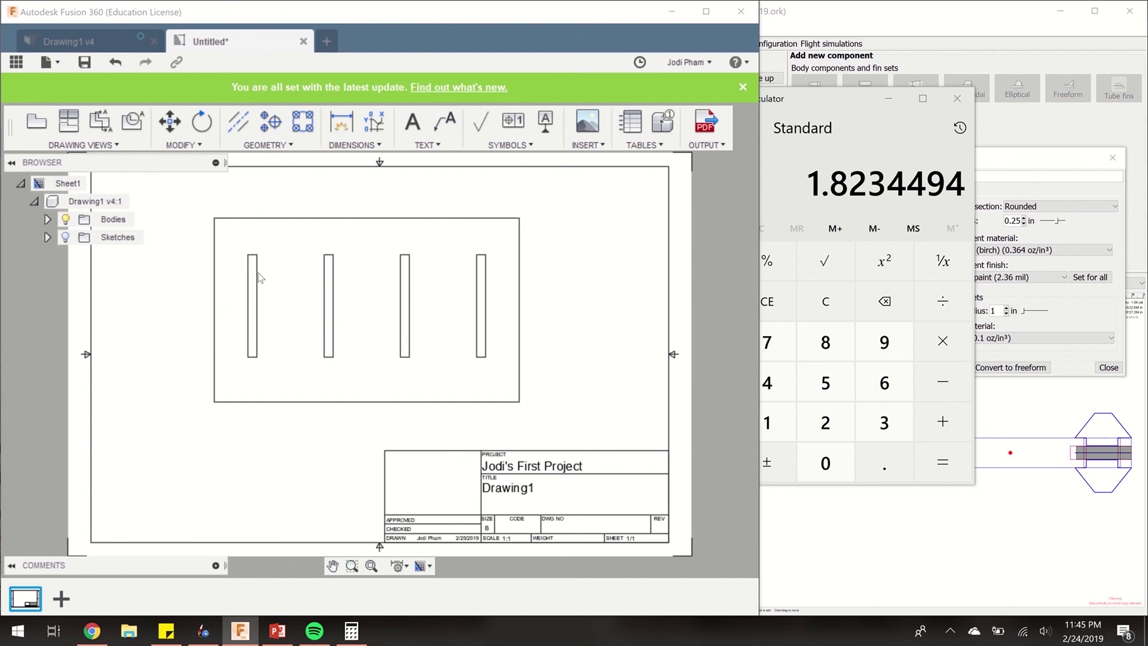